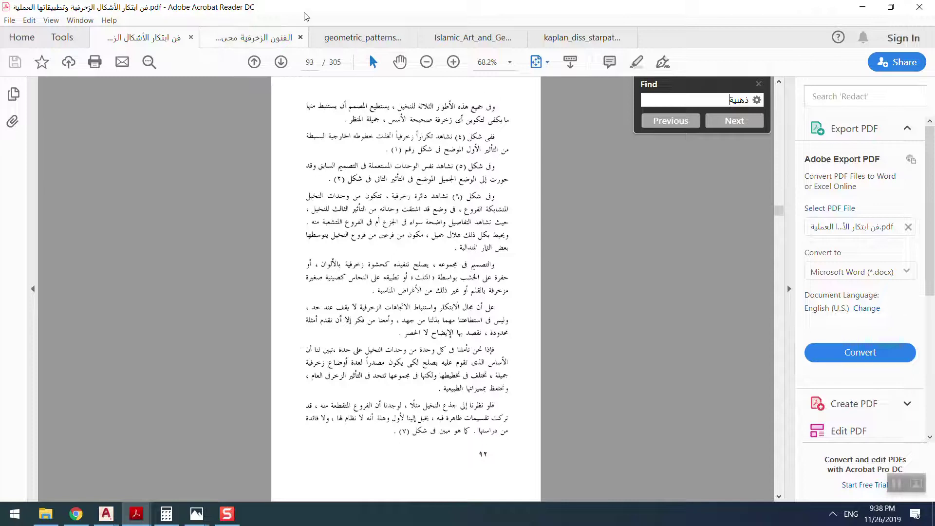
Step: Examine the ornament pages in the Arabic decorative arts book, geometric_patterns.pdf and Islamic_Art_and_Geometric_Design.pdf
click(270, 35)
scroll(454, 293, up, 2)
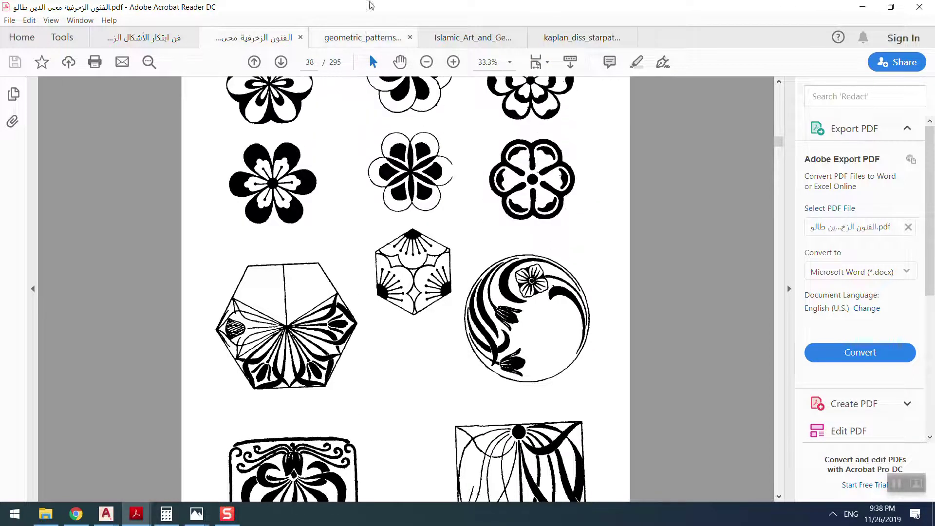
click(363, 37)
scroll(526, 329, down, 6)
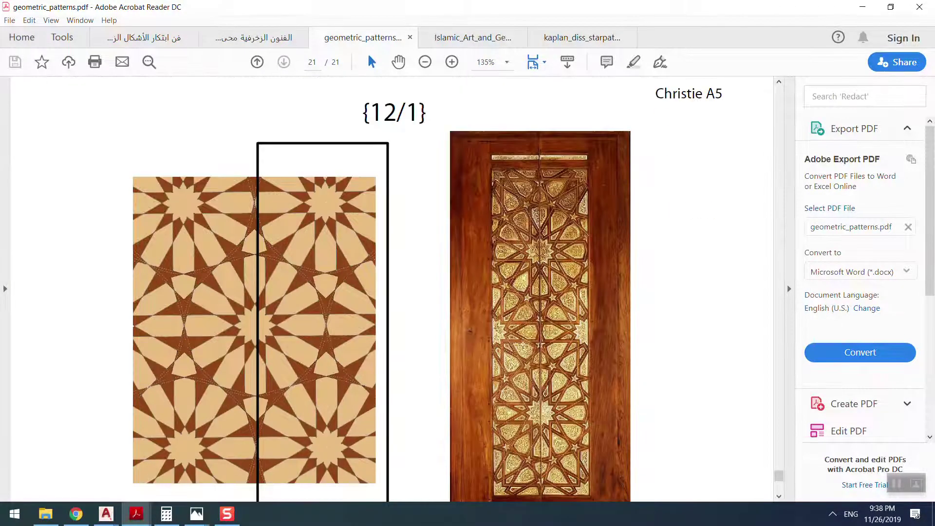
scroll(520, 378, down, 2)
scroll(520, 378, down, 5)
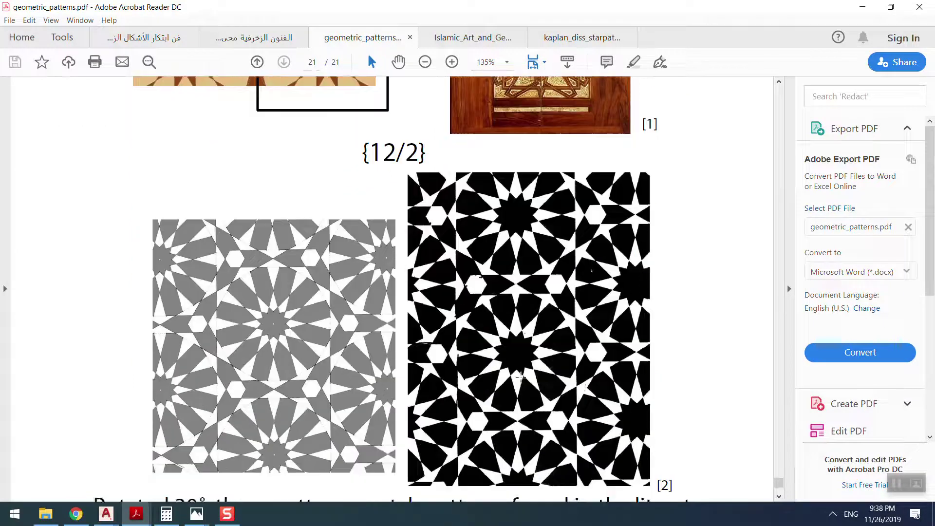
scroll(520, 378, up, 1)
click(475, 38)
scroll(470, 184, up, 1)
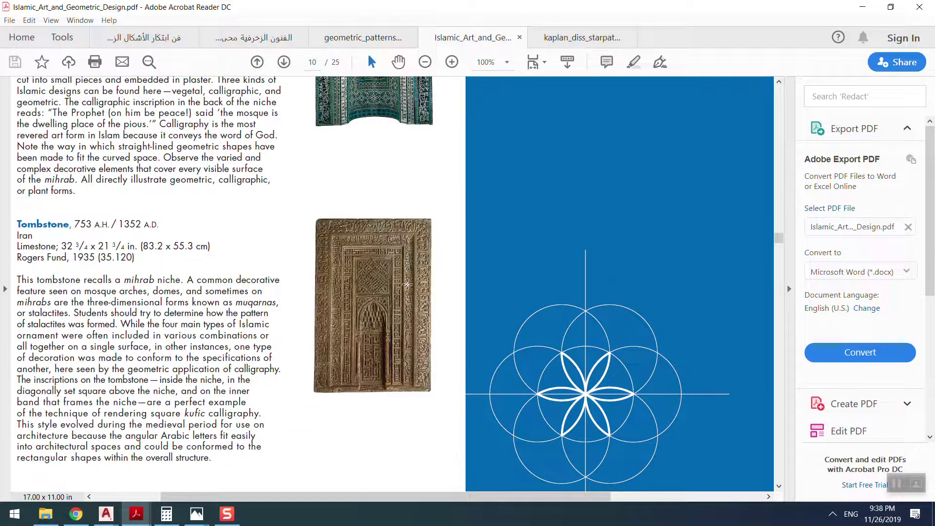
scroll(470, 184, up, 5)
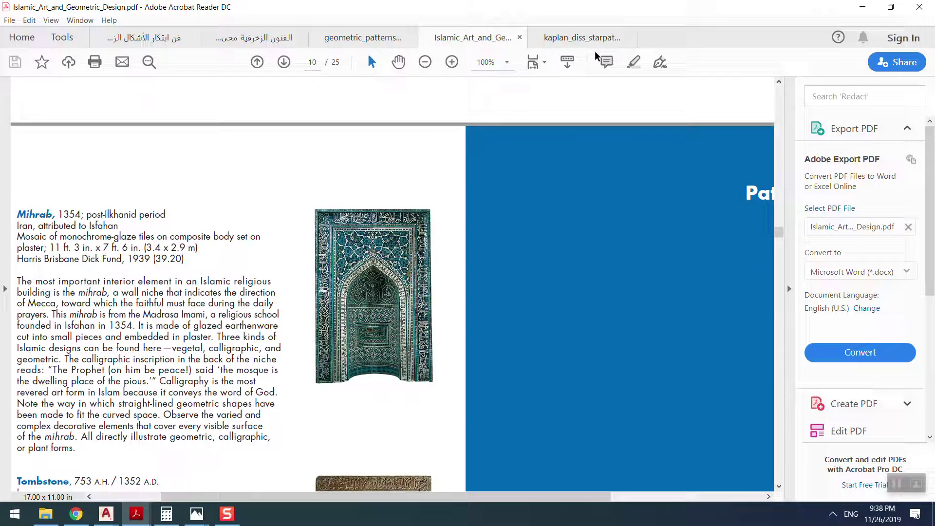
scroll(315, 275, down, 3)
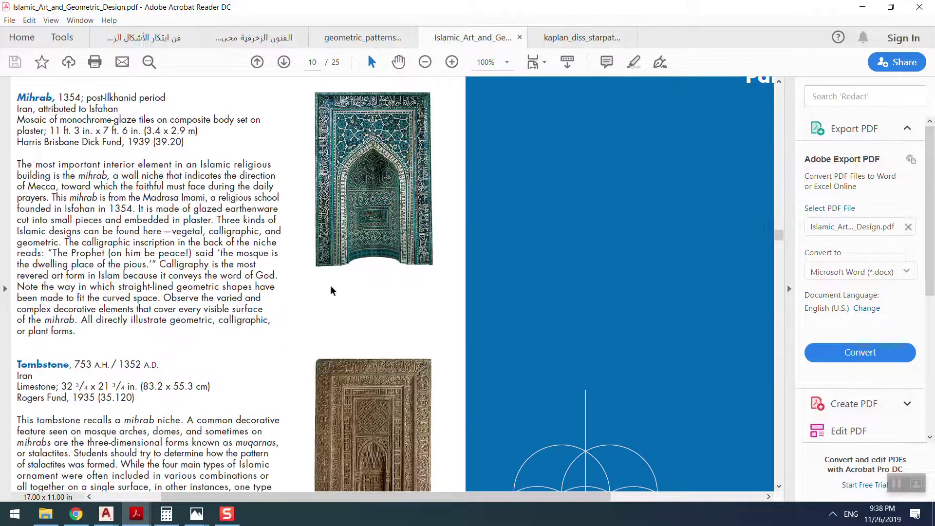
Step: Review the floral motifs in the Arabic decorative arts book and the star and rosette figures in kaplan_diss_starpatterns_print.pdf
click(264, 39)
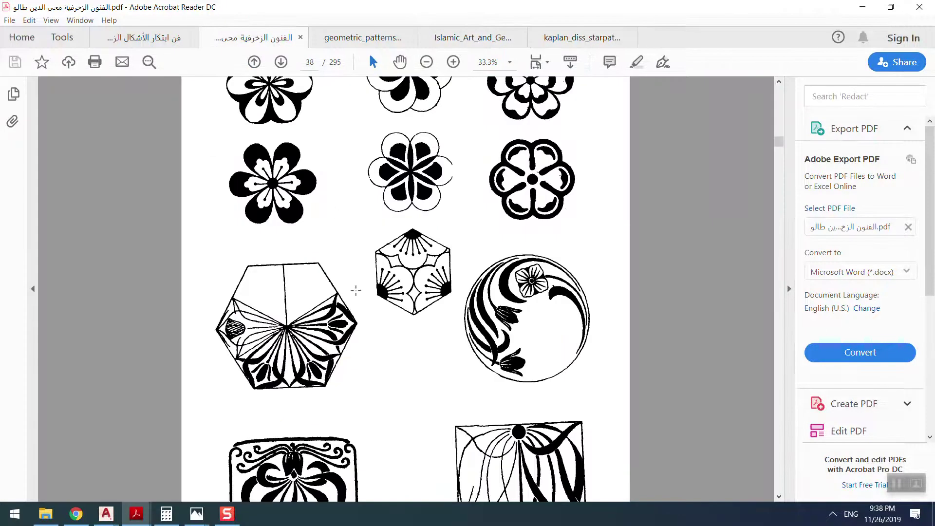
scroll(356, 291, up, 1)
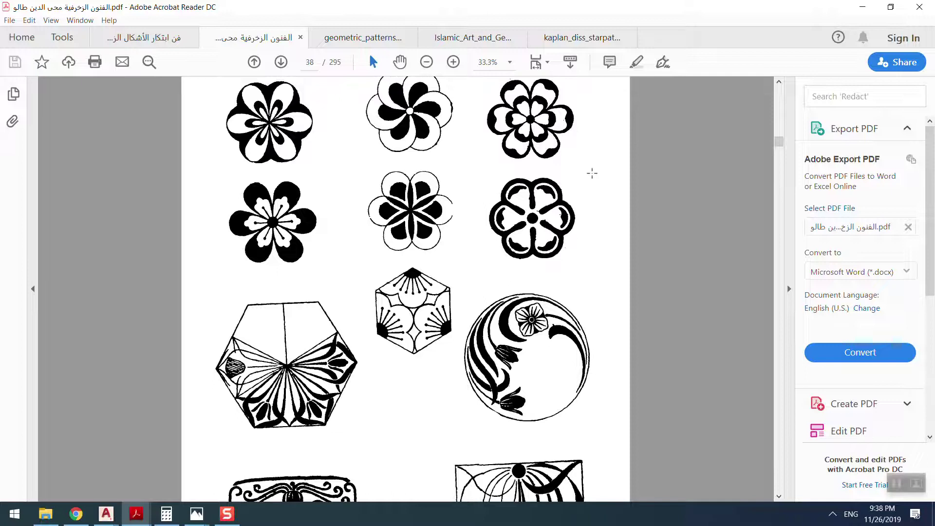
click(609, 38)
scroll(502, 313, up, 2)
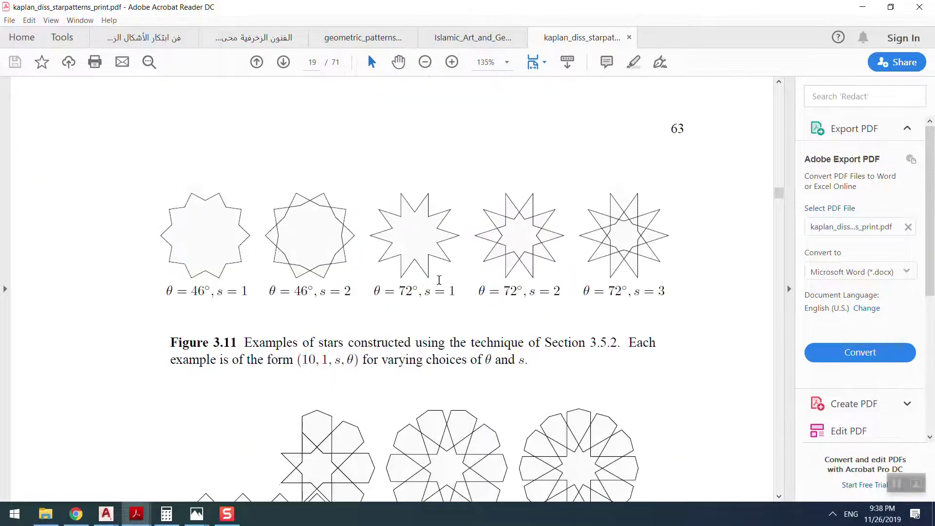
scroll(506, 316, down, 2)
scroll(511, 323, down, 7)
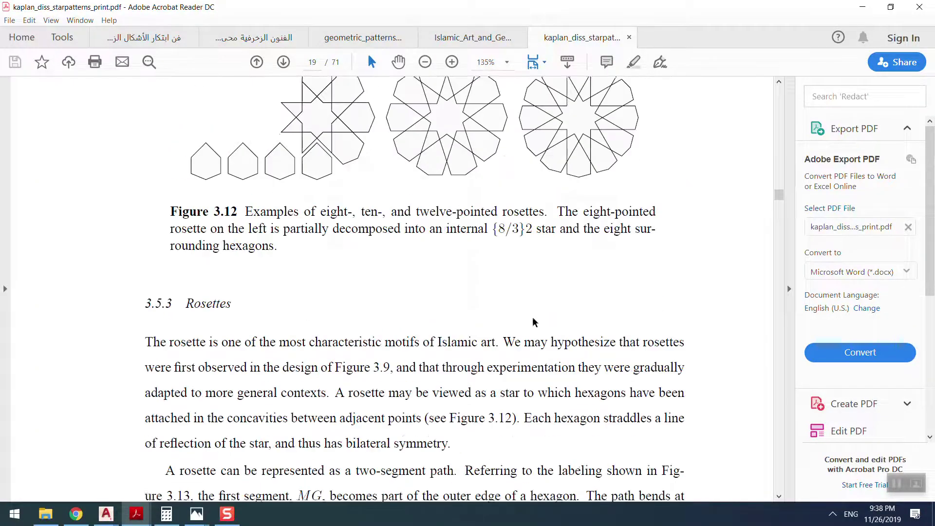
Step: Put the PDF reader away and open the circle01 reference image from the pattern image folder
click(863, 7)
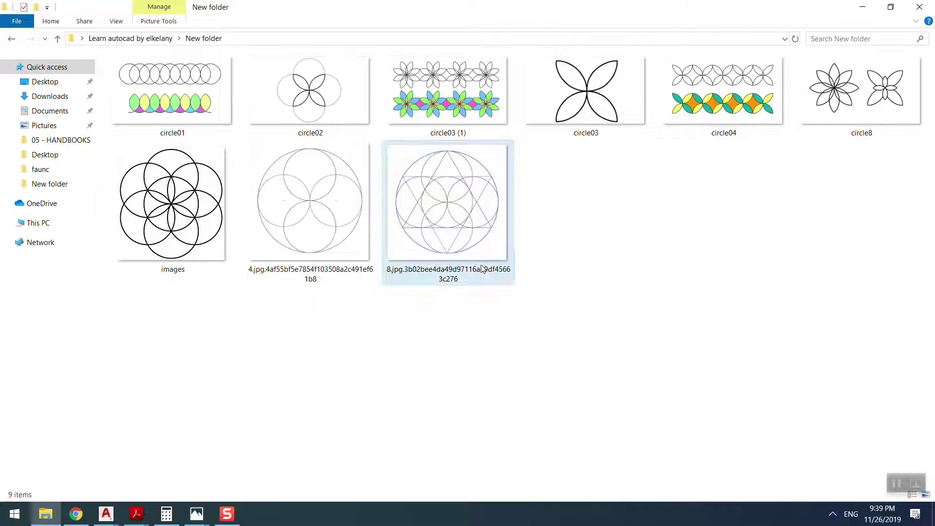
click(186, 82)
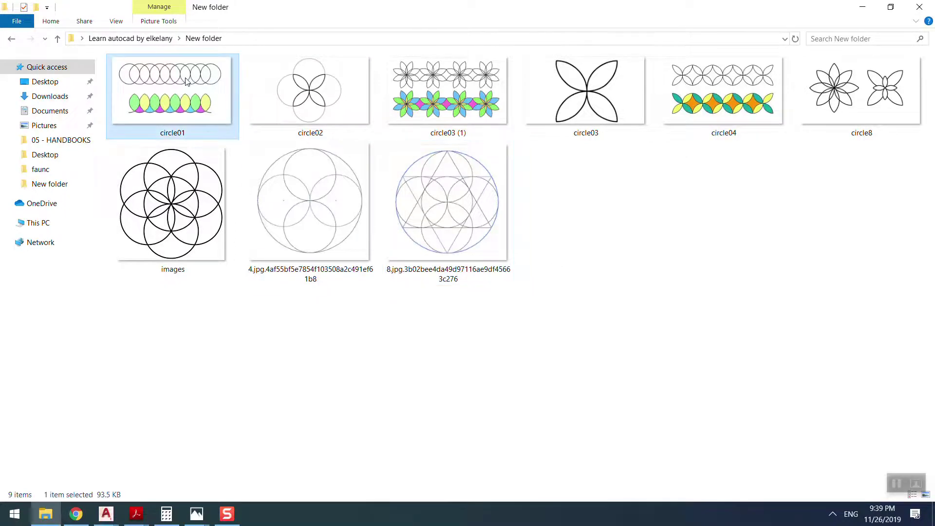
double_click(187, 82)
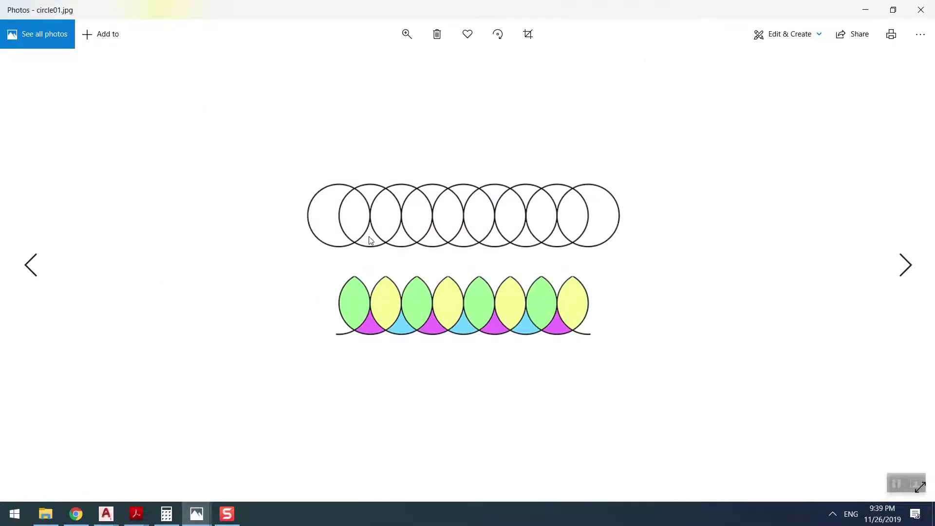
Step: Switch to the empty Drawing3 in AutoCAD and maximize its window
mouse_move(106, 514)
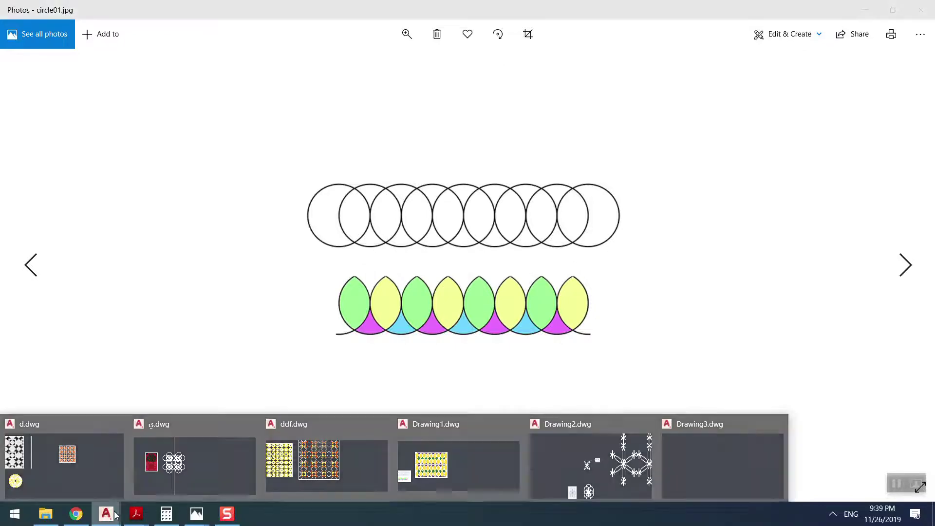
click(736, 469)
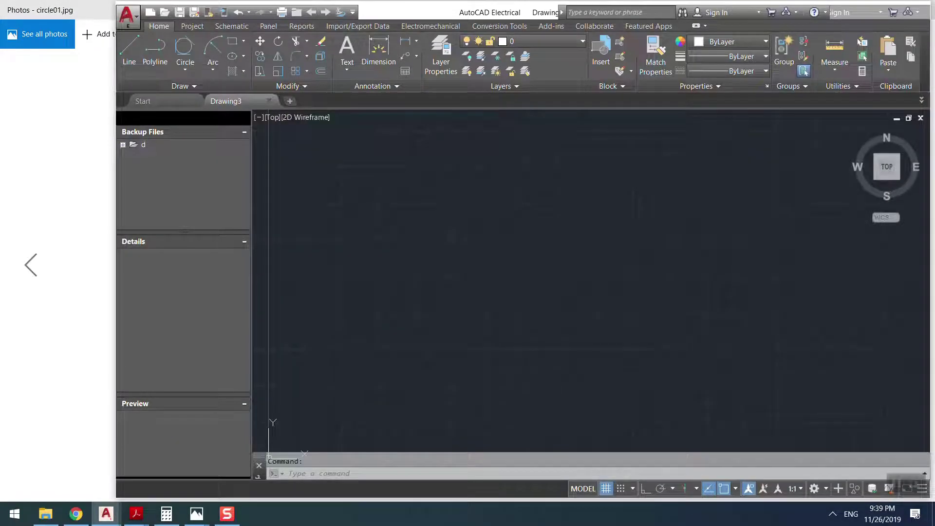
click(887, 10)
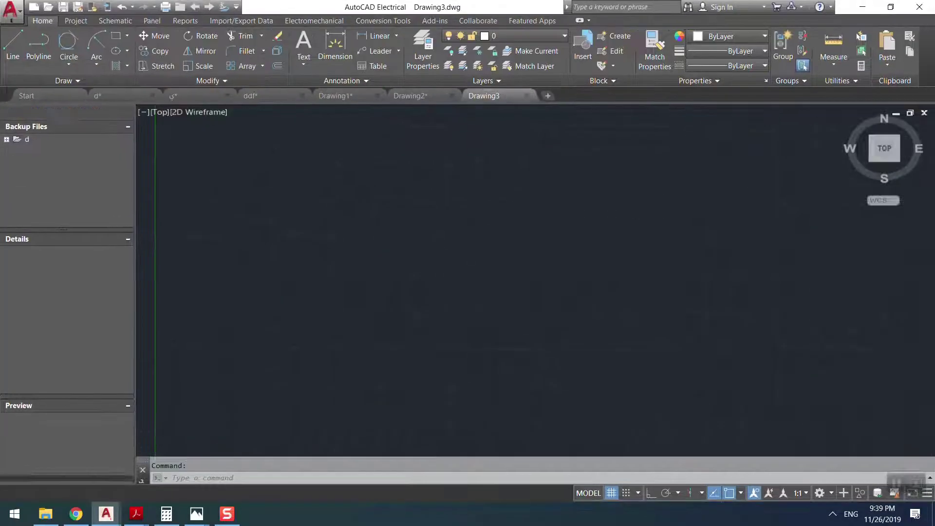
Step: Paste the circle01 image into the drawing, scale it freehand and place it horizontally with Ortho mode on
key(ctrl+v)
click(311, 358)
click(483, 268)
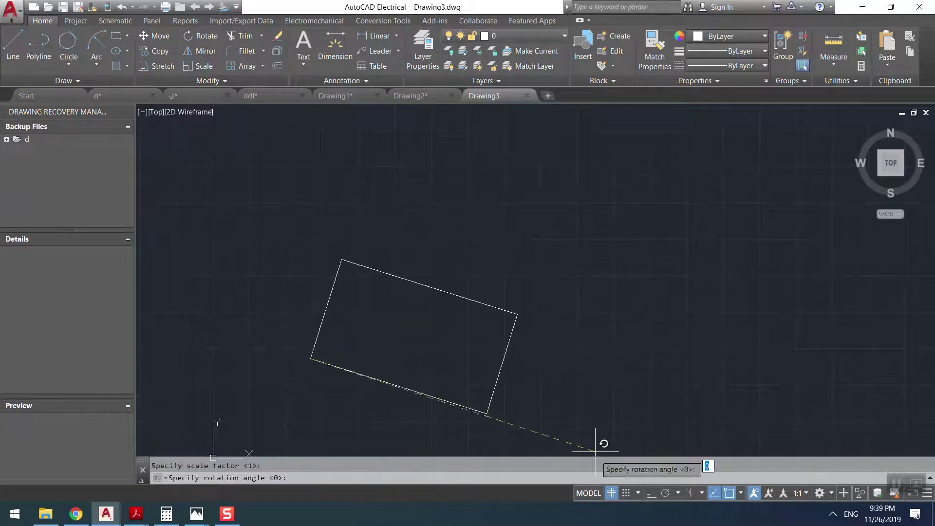
click(651, 493)
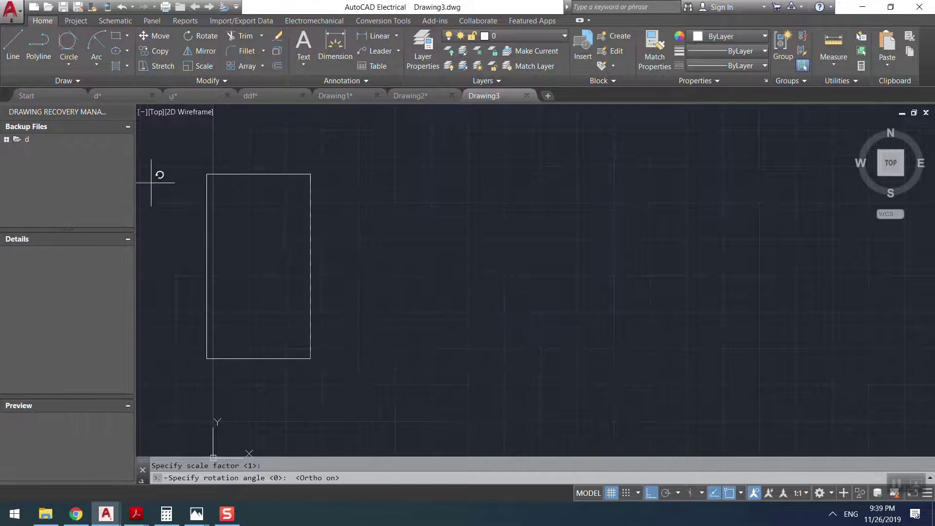
click(567, 372)
scroll(396, 311, up, 5)
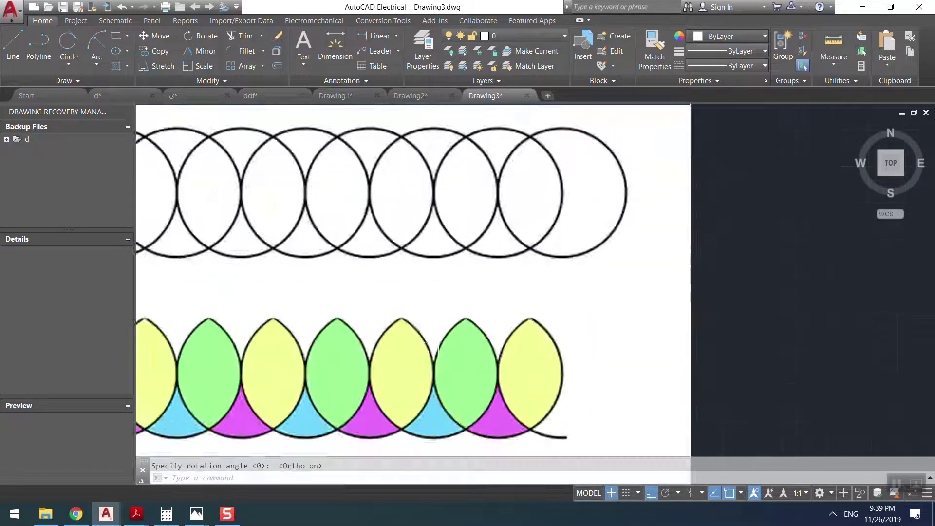
scroll(442, 288, down, 5)
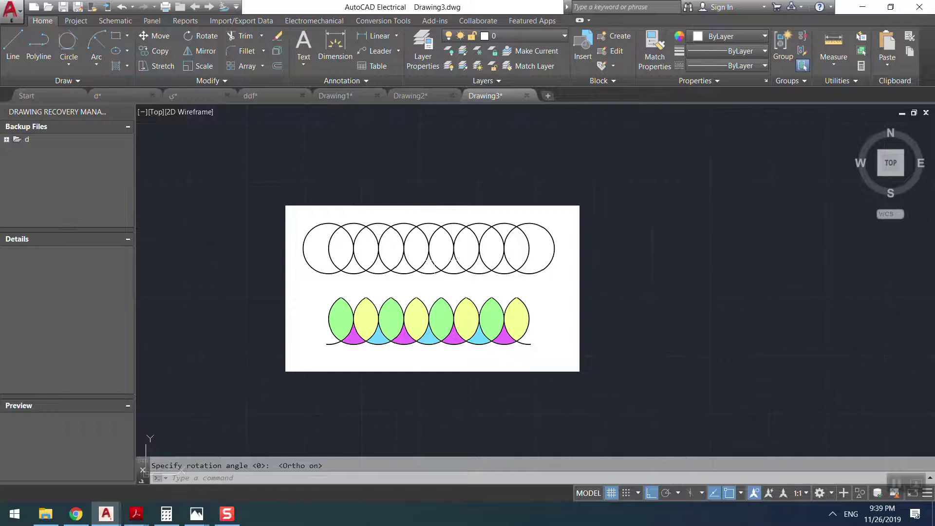
Step: Draw a circle of radius 3 in the empty space beside the reference image
scroll(453, 270, down, 2)
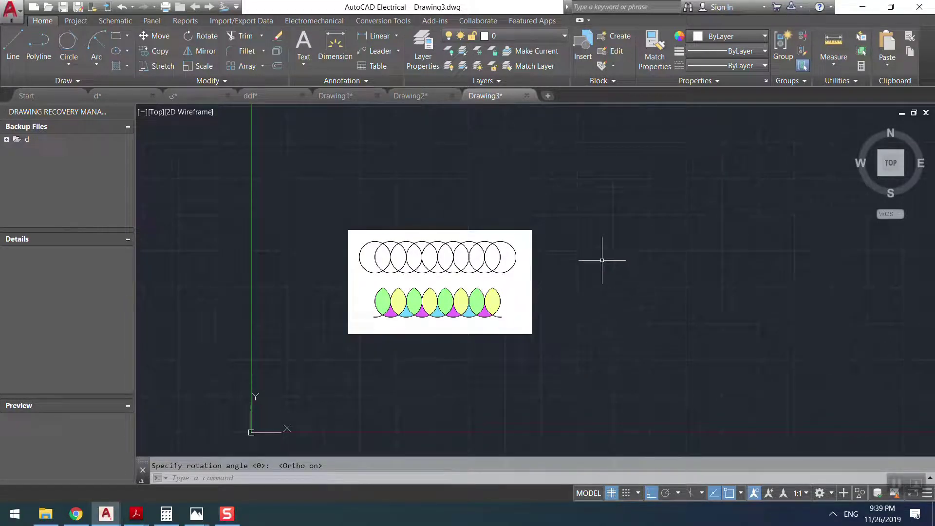
scroll(407, 261, up, 2)
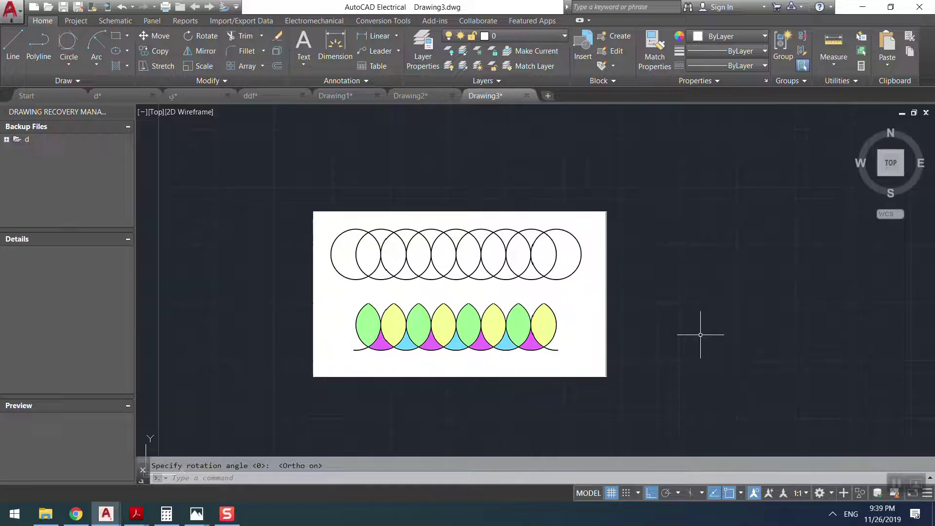
middle_drag(758, 253, 671, 240)
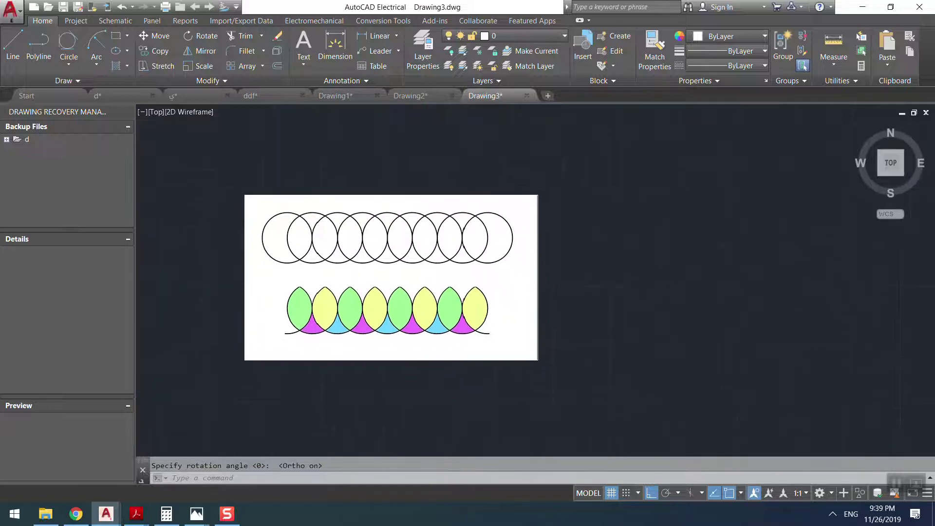
scroll(573, 224, up, 2)
scroll(574, 223, down, 2)
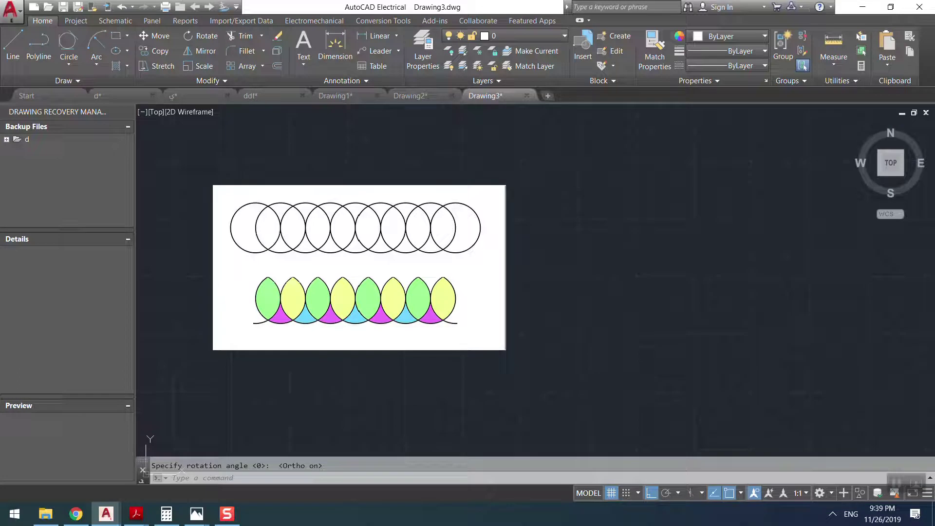
click(74, 65)
click(77, 83)
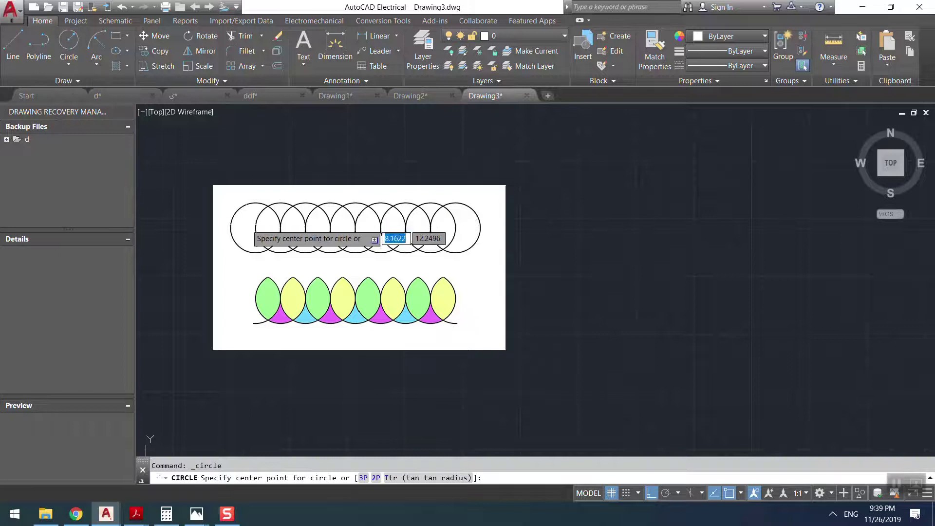
click(635, 268)
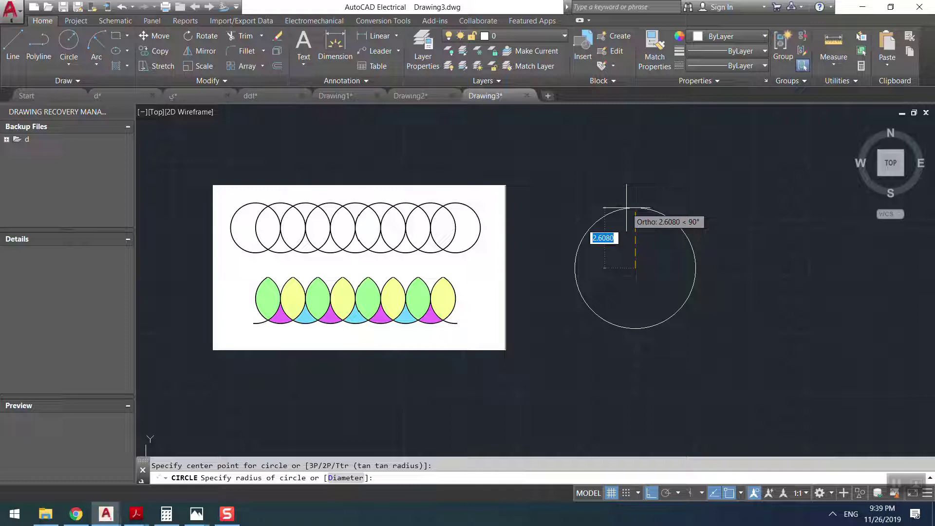
text(3)
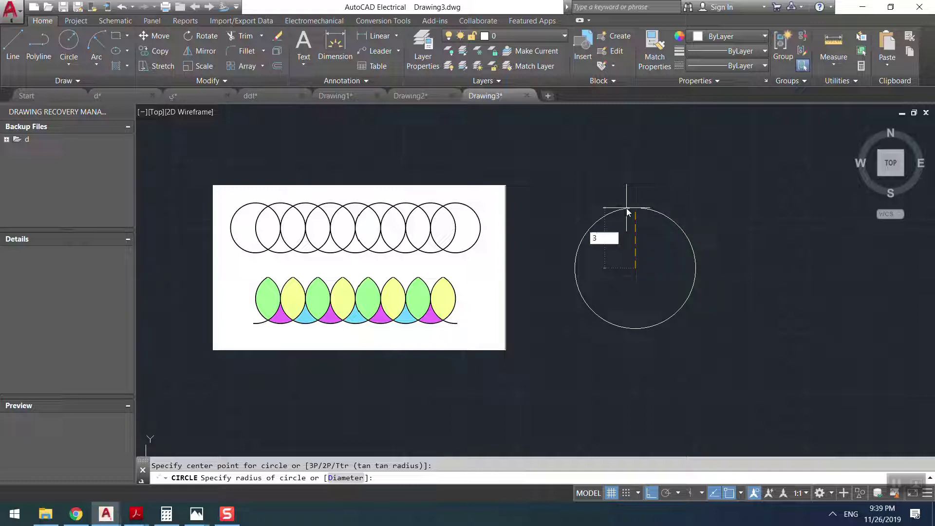
key(Return)
Step: Draw a second circle centred on the first circle's right quadrant, with its radius reaching the first circle's centre
click(725, 210)
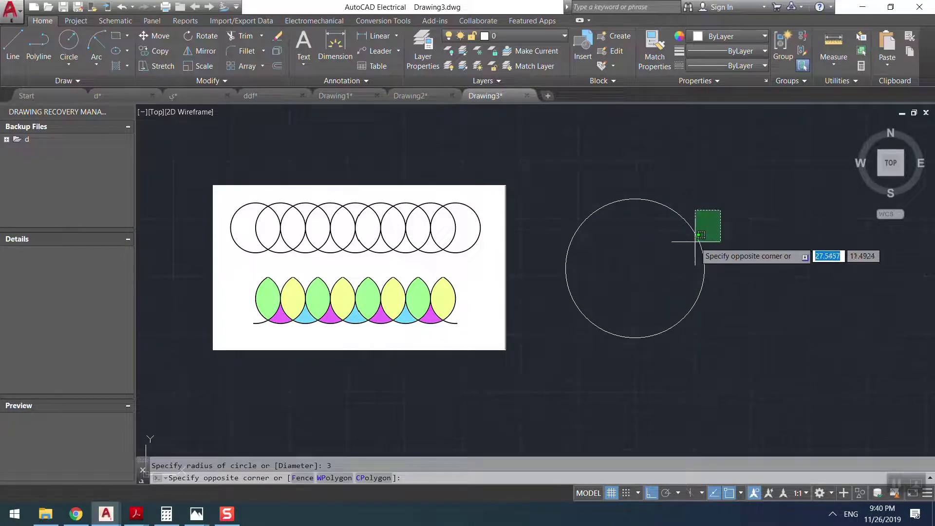
text(c)
key(Return)
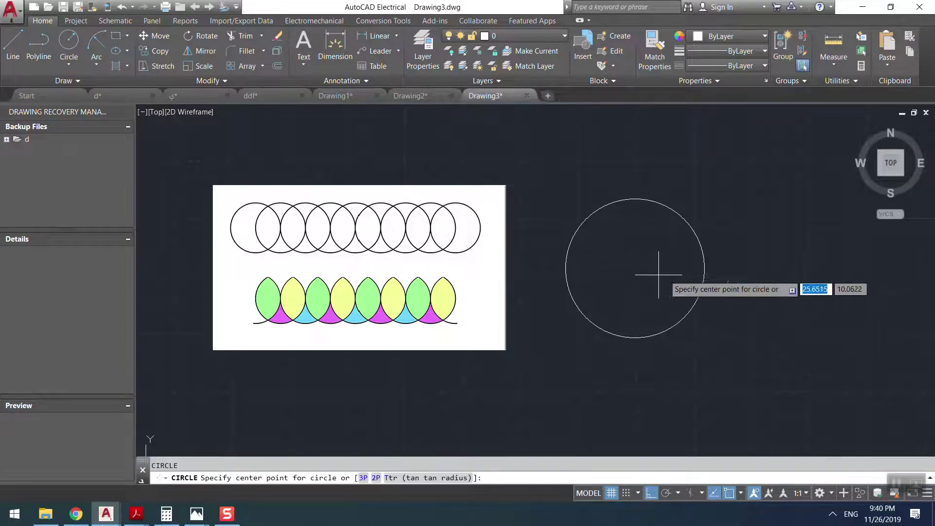
click(705, 268)
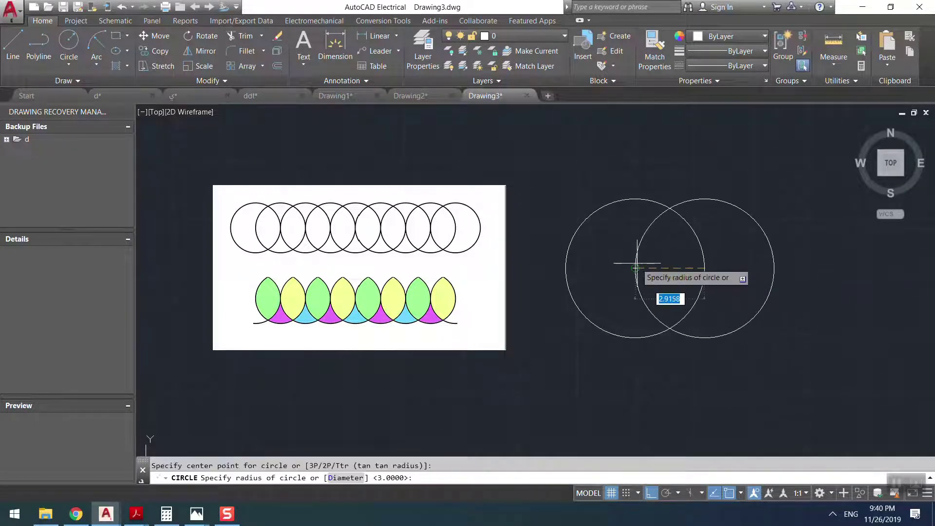
click(636, 268)
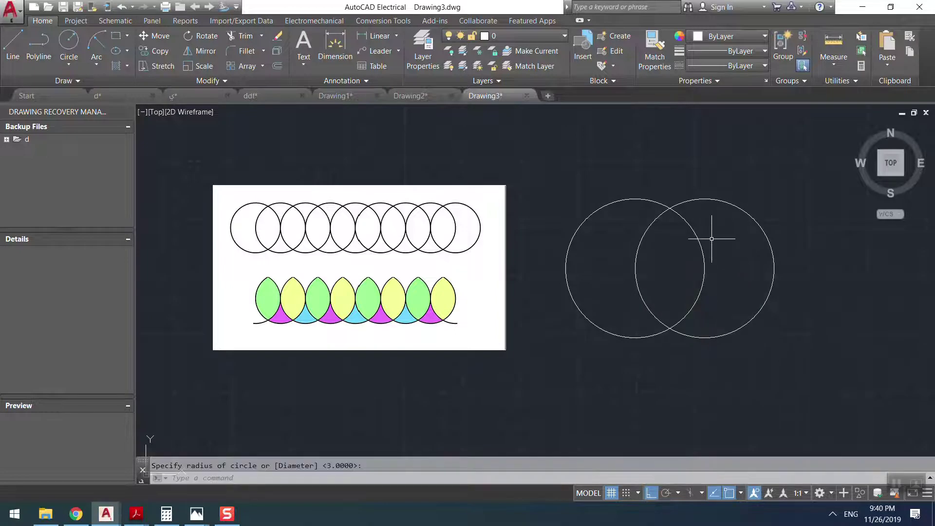
drag(596, 251, 551, 293)
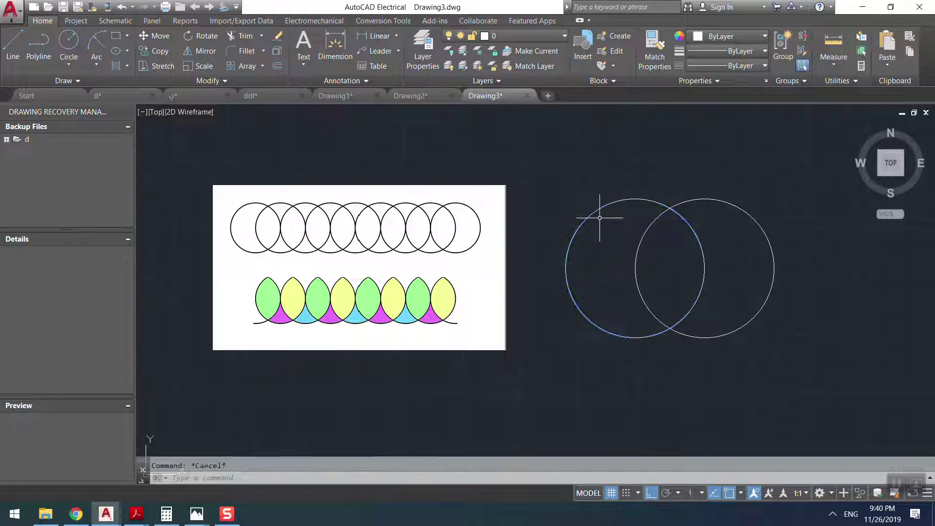
key(Escape)
click(601, 192)
click(545, 268)
key(Escape)
Step: Copy the first circle, using its centre as base point, onto the second circle's right quadrant
text(co)
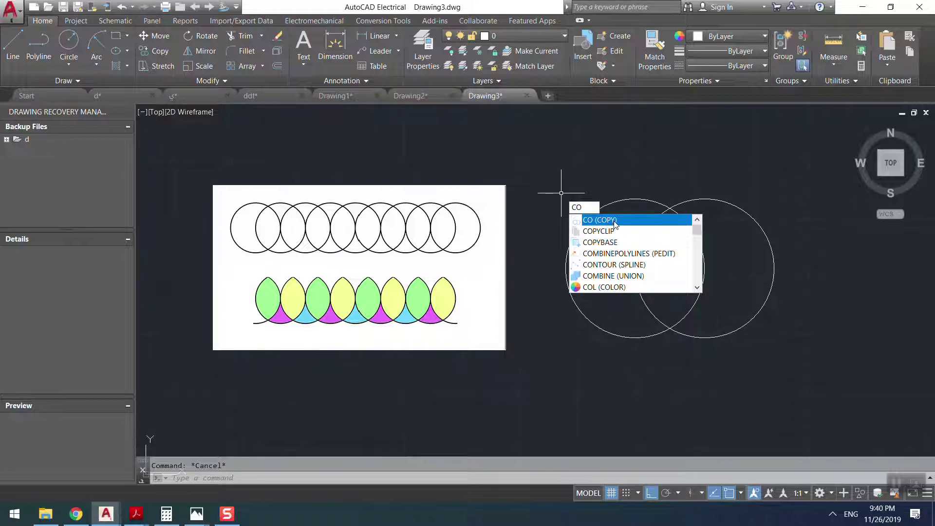
click(615, 221)
click(609, 228)
click(538, 278)
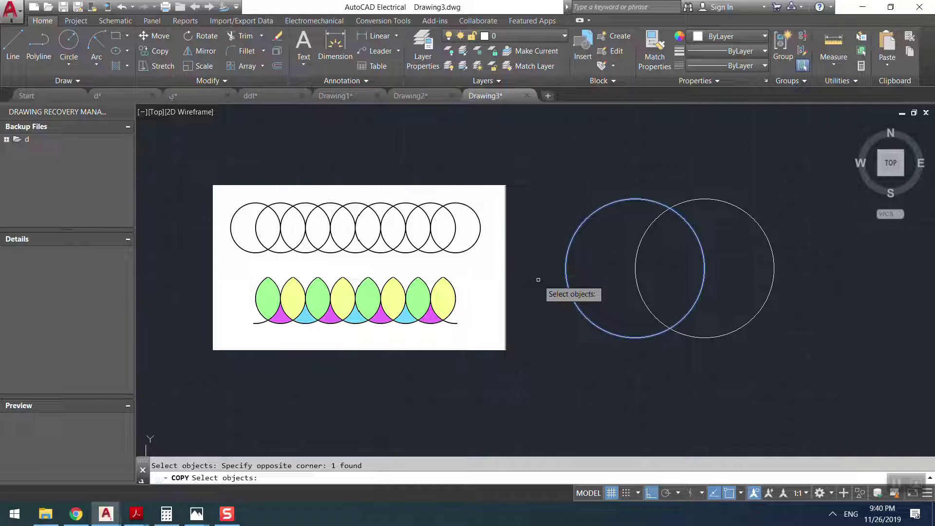
key(Return)
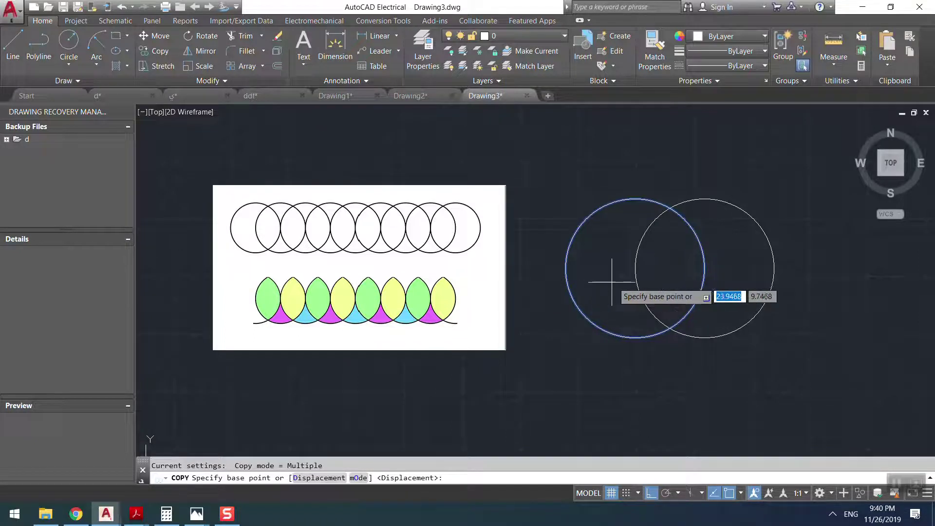
click(635, 270)
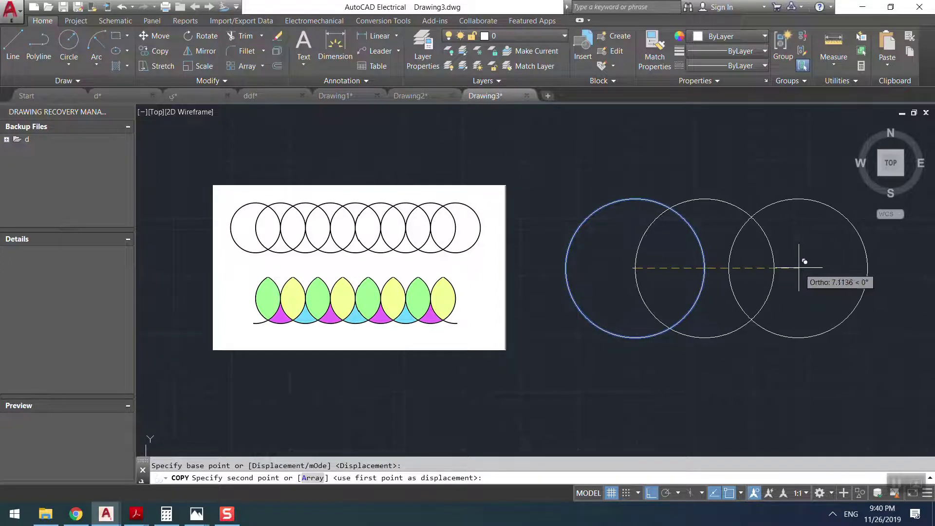
click(774, 268)
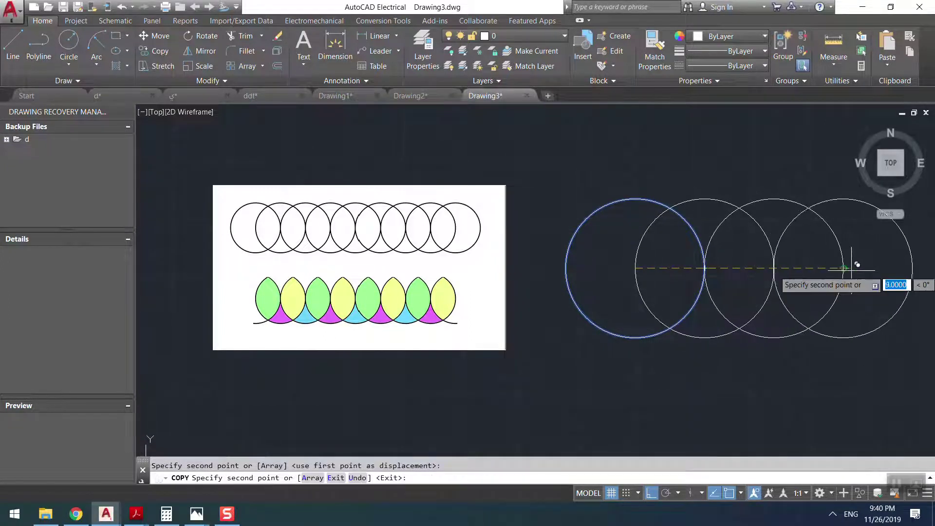
Step: Add five more copies of the circle to the row, each centred on the previous circle's right quadrant
scroll(774, 268, down, 3)
middle_drag(809, 271, 680, 270)
click(668, 277)
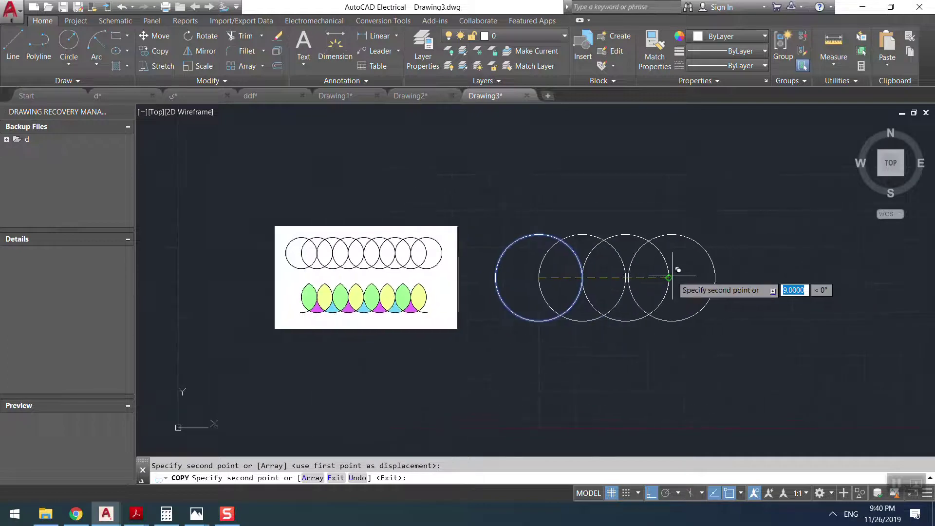
click(713, 278)
click(756, 278)
click(800, 277)
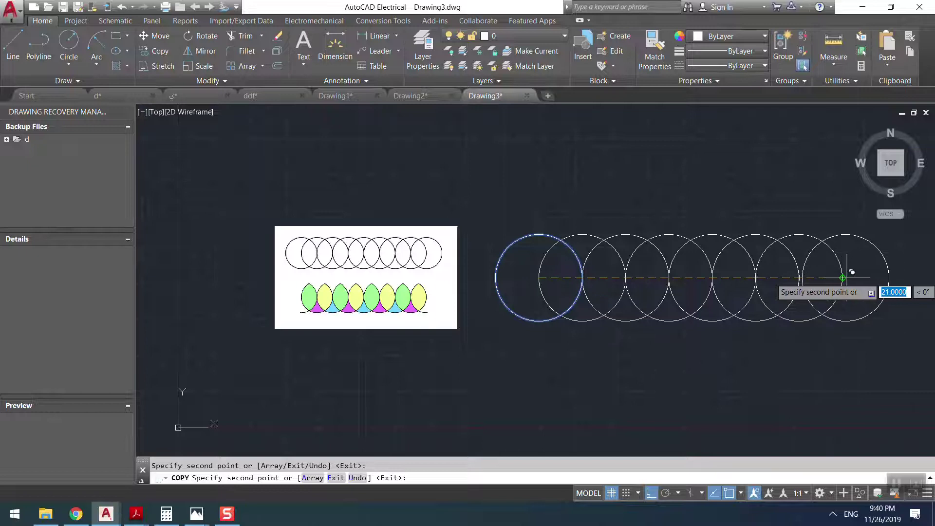
click(843, 278)
key(Escape)
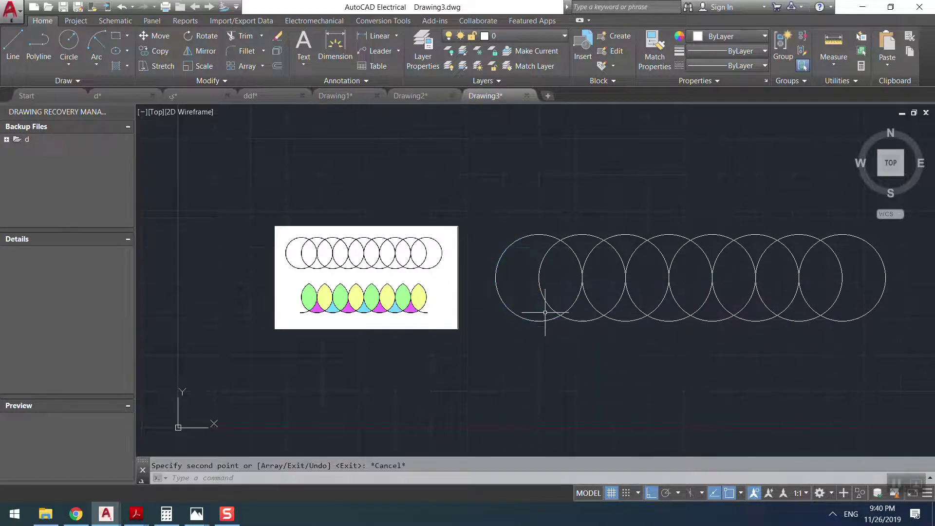
Step: Trim off the left arcs of the first two circles, using all objects as cutting edges
scroll(309, 324, up, 4)
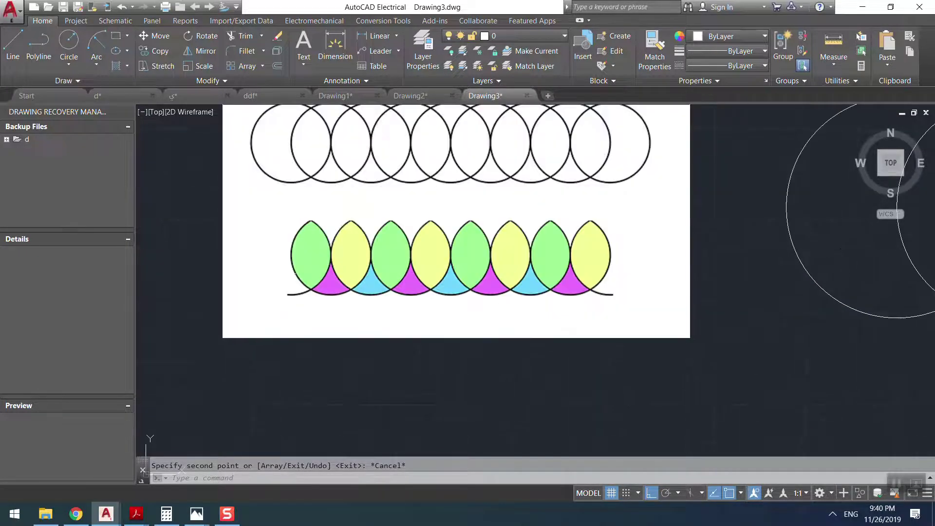
mouse_move(313, 290)
middle_down()
mouse_move(303, 312)
mouse_move(171, 317)
middle_up()
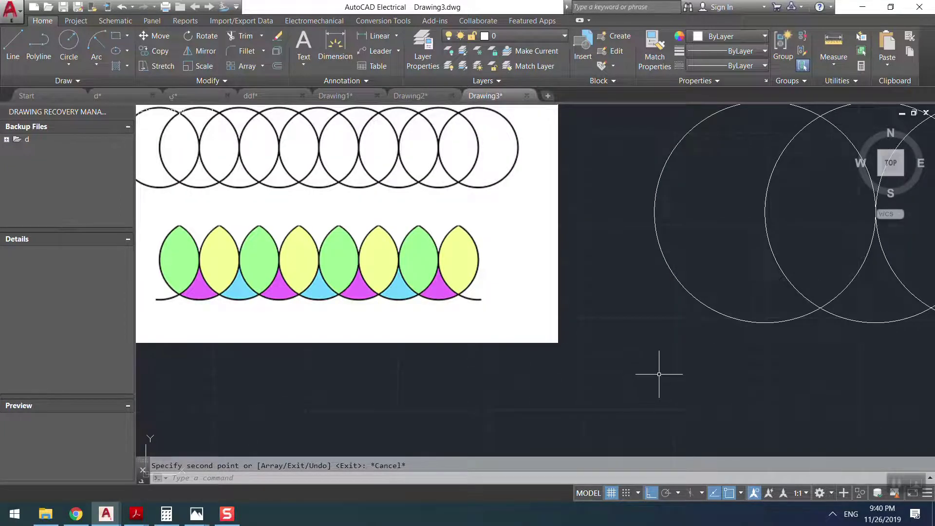
scroll(619, 380, down, 3)
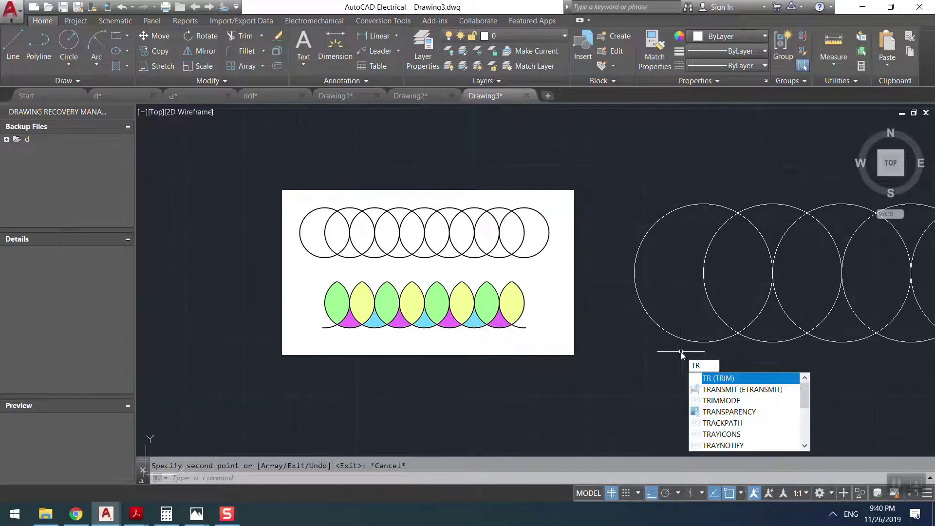
key(Return)
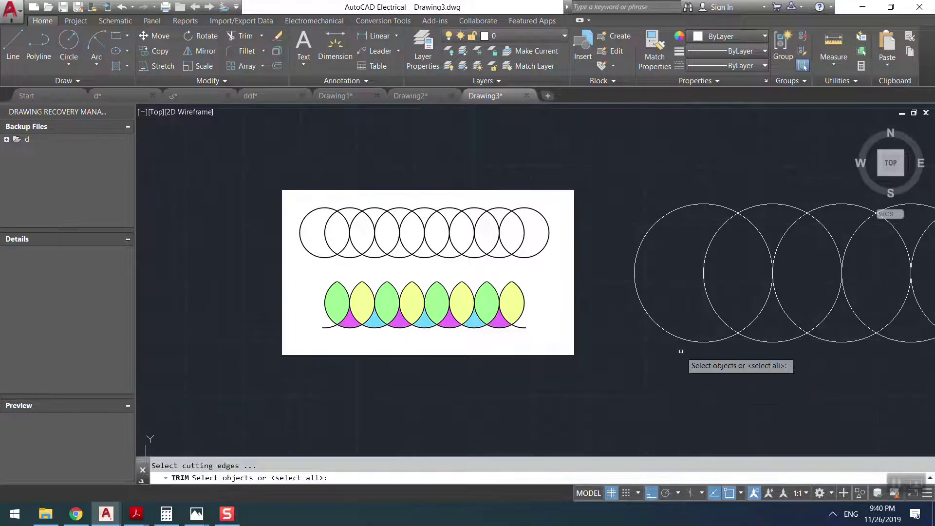
key(Return)
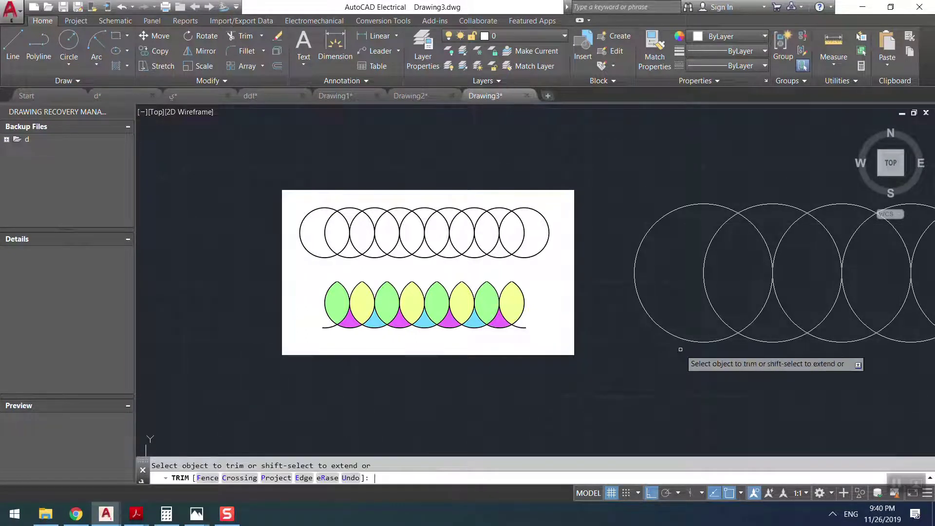
click(720, 267)
click(608, 344)
Step: Trim the upper arcs between neighbouring lens tips along the row, and cut the outer arc of the last circle
middle_drag(830, 200, 755, 259)
click(721, 235)
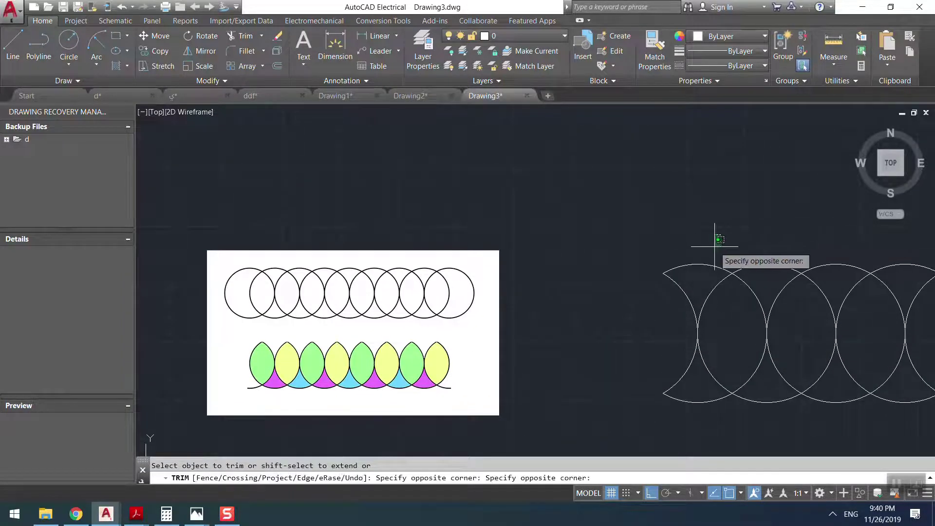
click(706, 269)
middle_drag(697, 267, 620, 278)
click(688, 287)
click(681, 299)
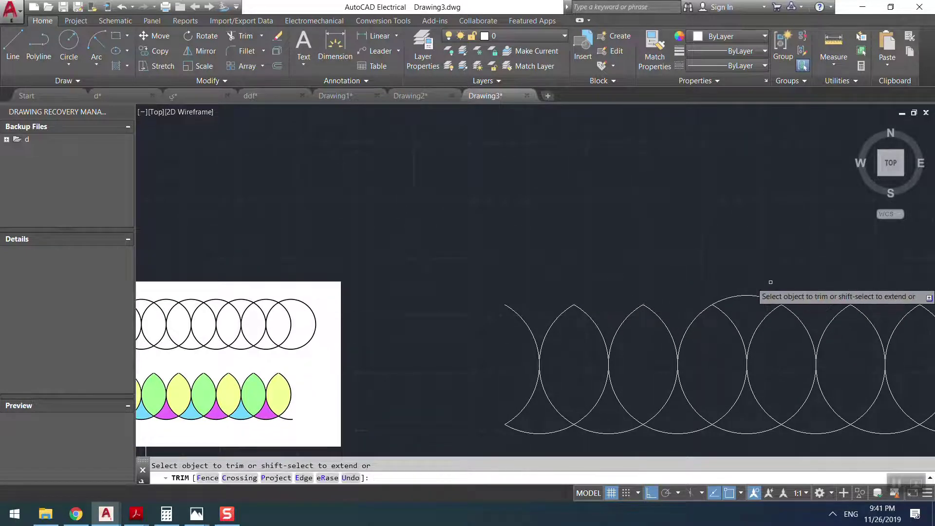
middle_drag(745, 307, 557, 319)
click(645, 278)
click(711, 289)
click(699, 321)
click(760, 319)
Step: Trim away the upper and outer arcs of the rightmost lens shape
middle_drag(779, 347, 765, 310)
click(745, 285)
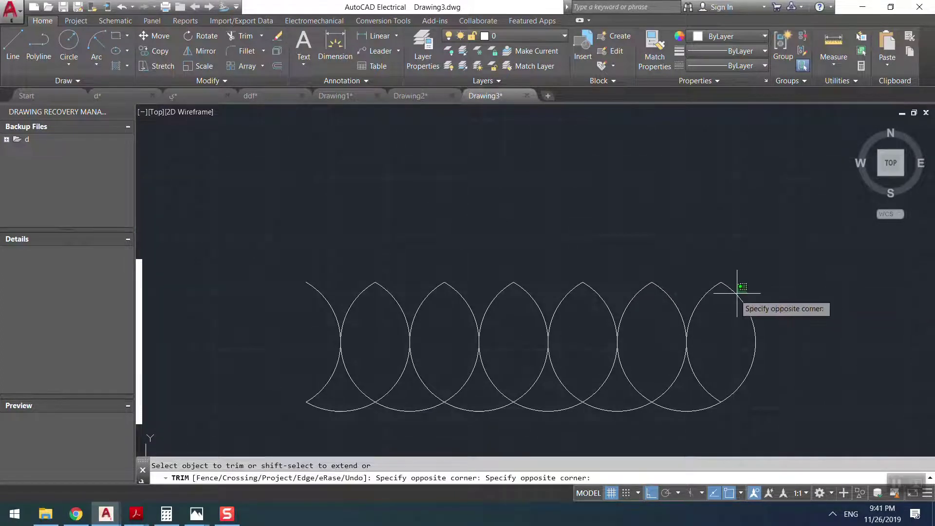
click(707, 301)
click(696, 368)
click(693, 384)
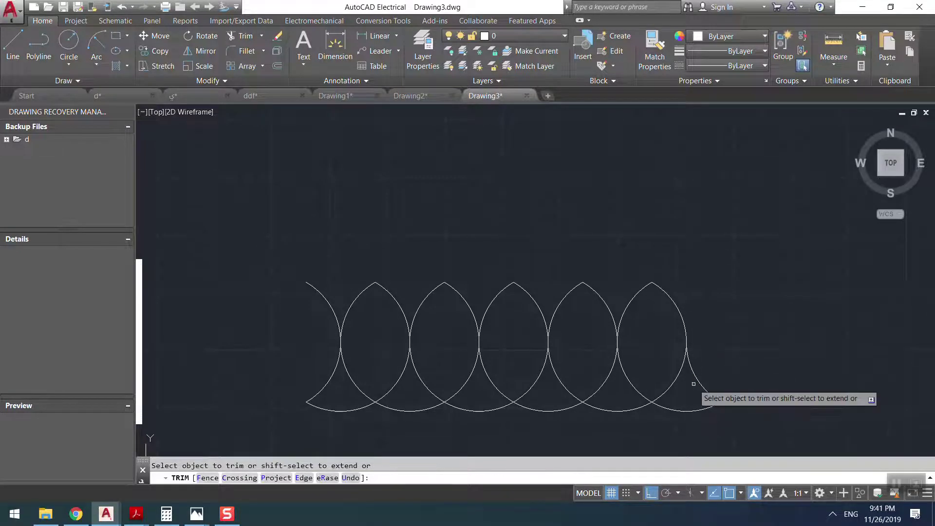
Step: Remove the leftover side arcs at both ends of the row, keeping the shallow bottom arcs
click(309, 286)
click(297, 303)
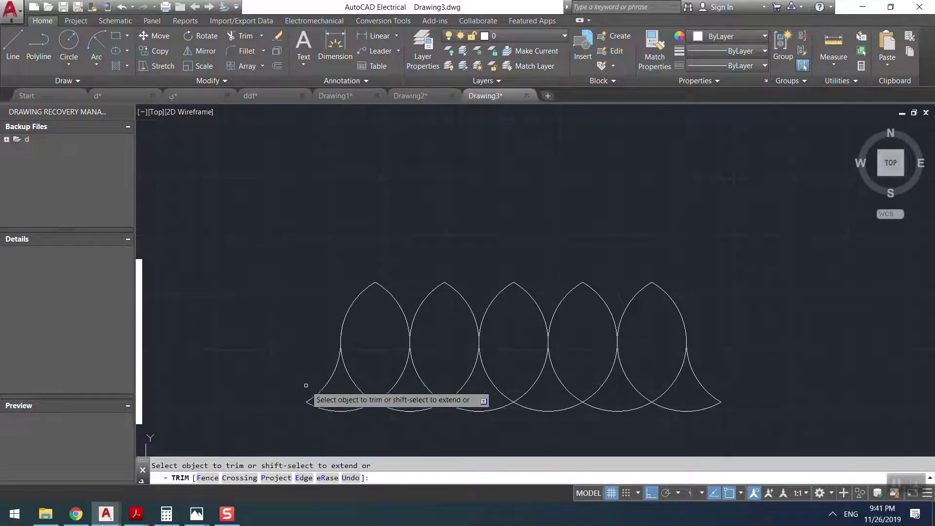
key(Escape)
click(322, 391)
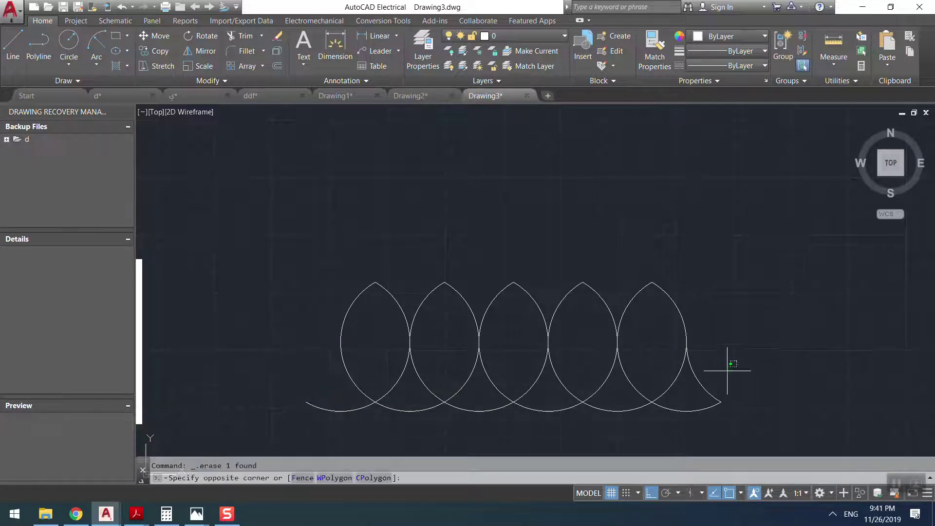
scroll(619, 406, down, 5)
middle_drag(626, 408, 688, 376)
scroll(560, 399, up, 2)
scroll(553, 383, up, 2)
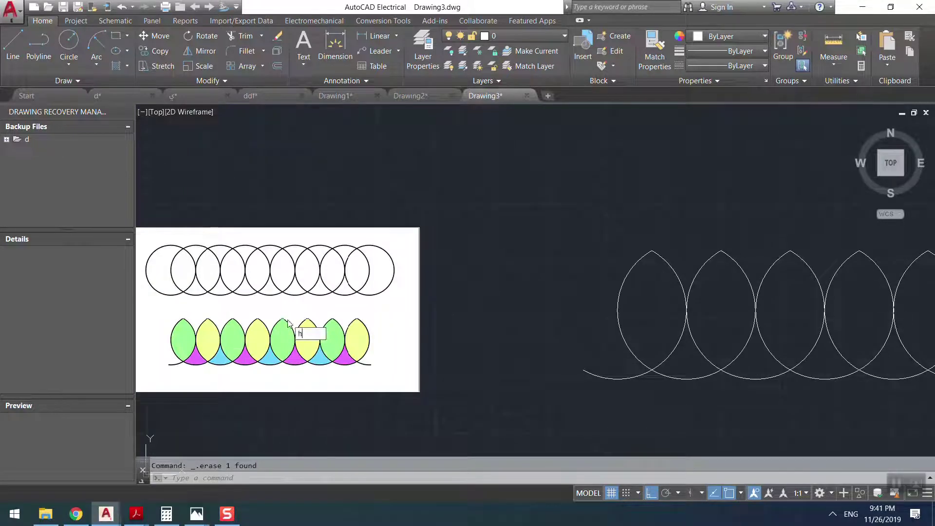
Step: Fill the five petal shapes with a solid hatch in yellow 241,235,31
text(a)
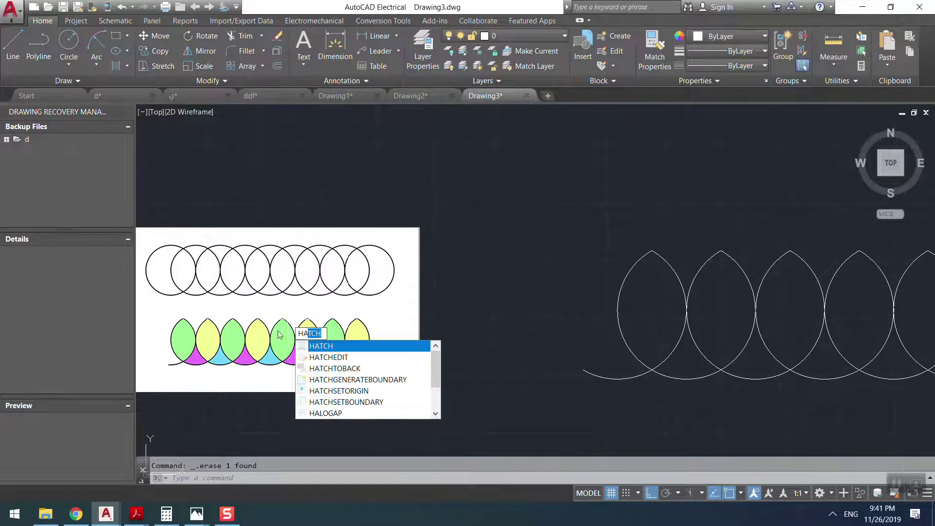
click(335, 349)
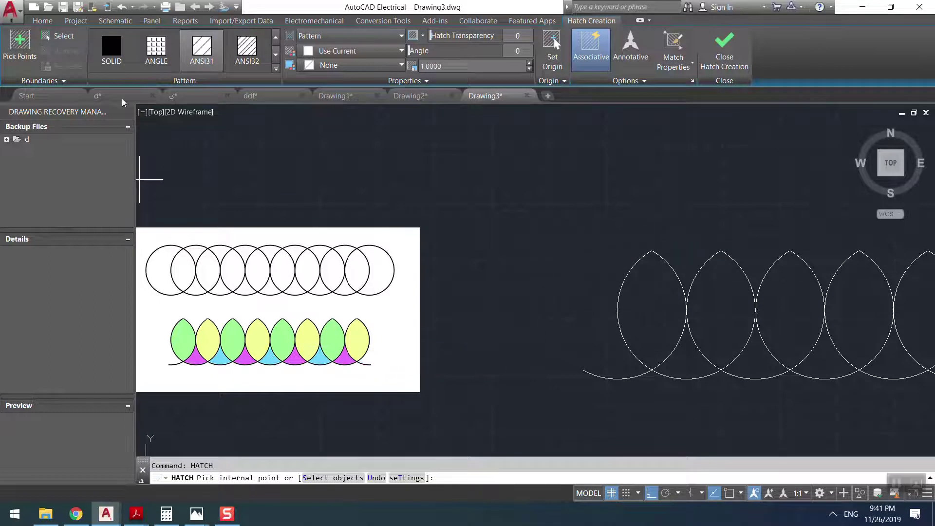
click(119, 59)
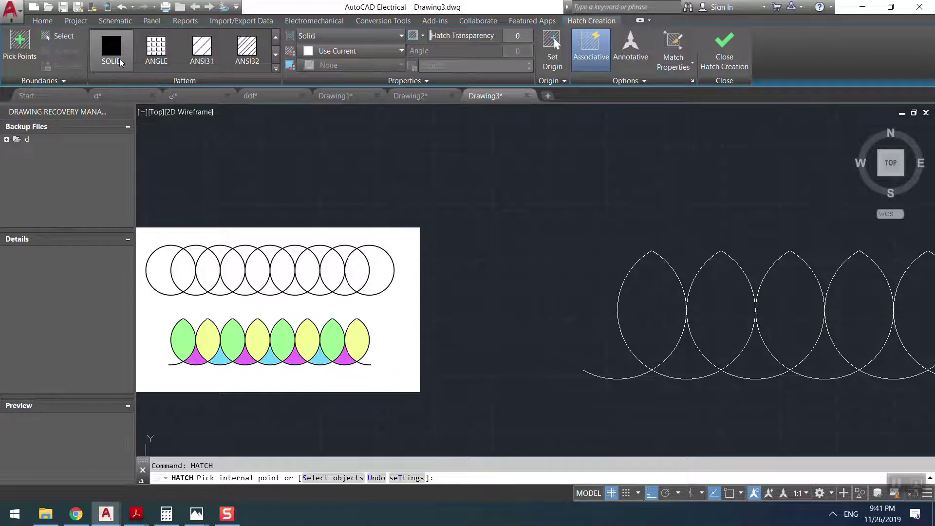
click(342, 50)
click(318, 128)
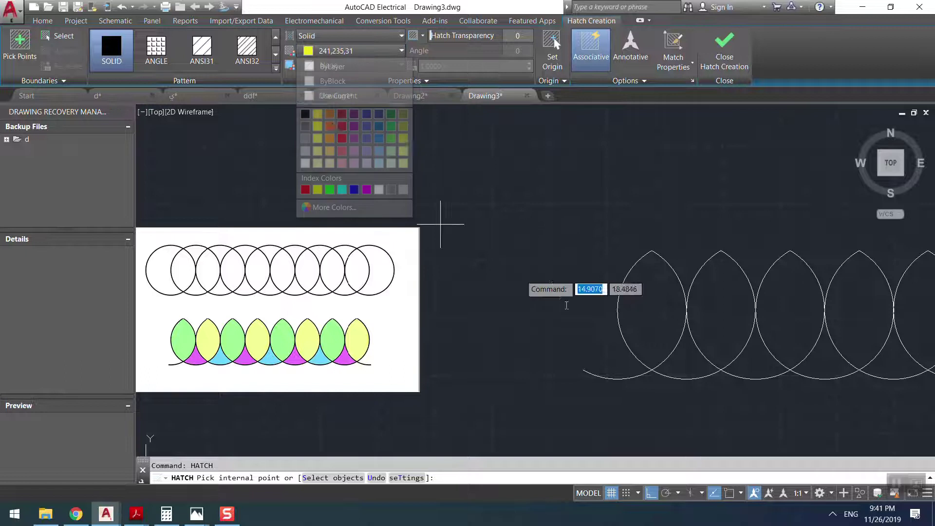
click(648, 312)
click(721, 307)
click(790, 312)
middle_drag(835, 311, 566, 312)
click(577, 302)
click(648, 304)
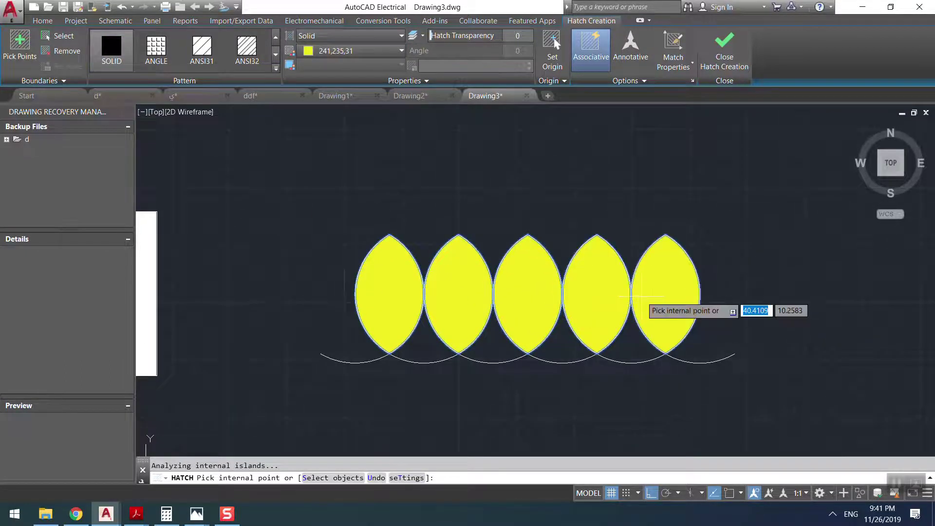
key(Return)
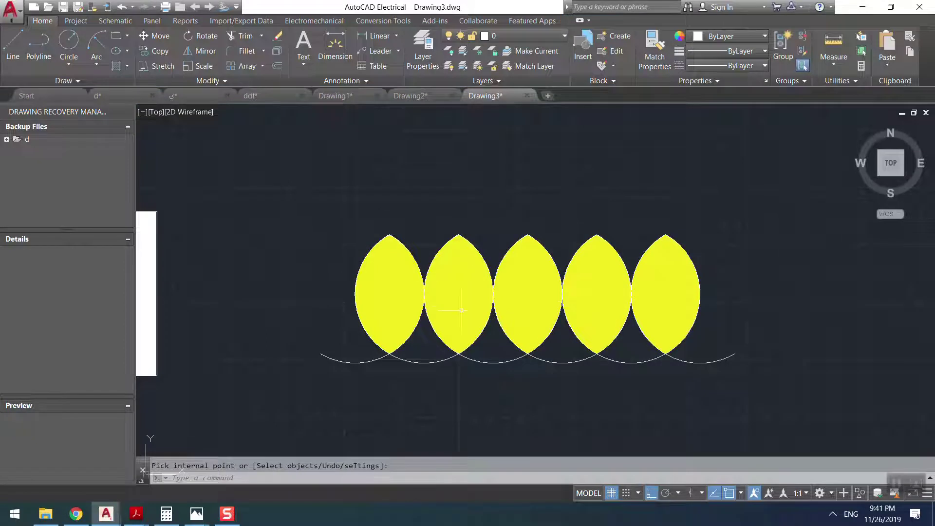
Step: Fill the four curved triangles between the petals' lower halves with a solid hatch in purple 100,33,101
text(h)
key(Return)
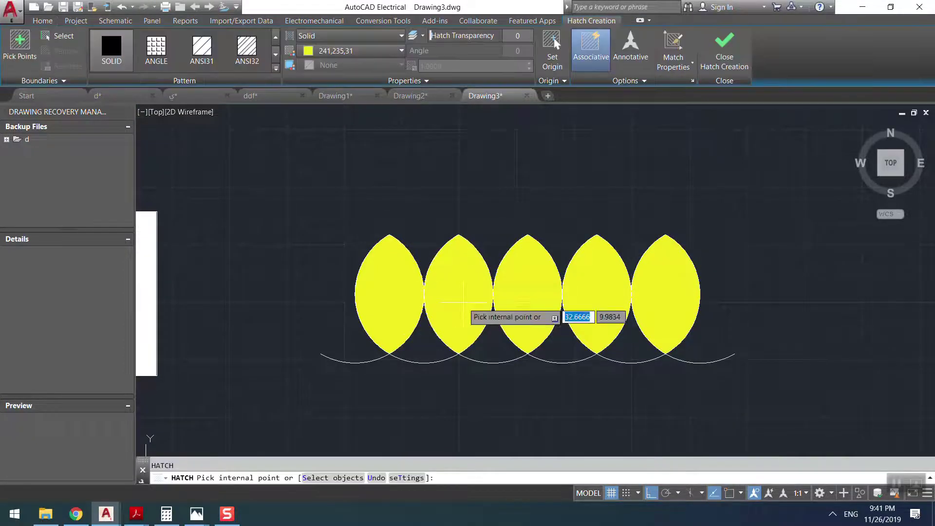
click(365, 53)
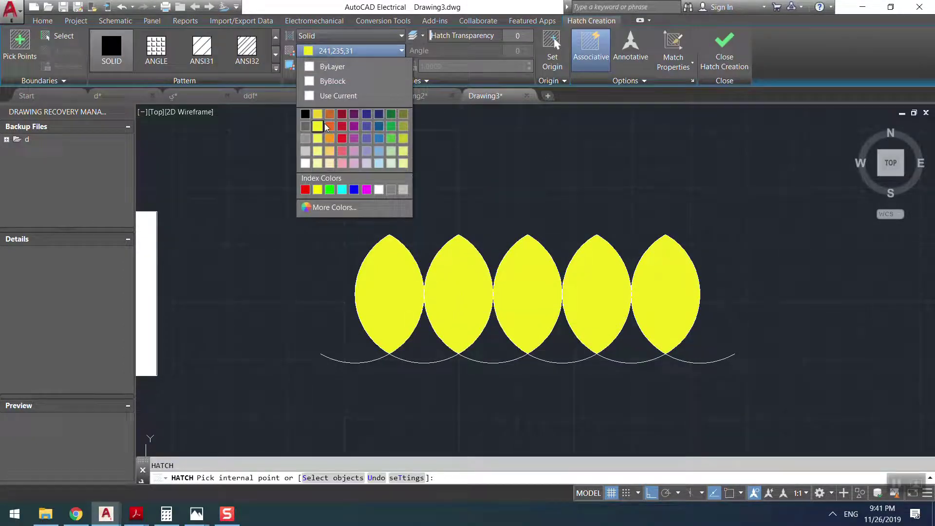
click(354, 114)
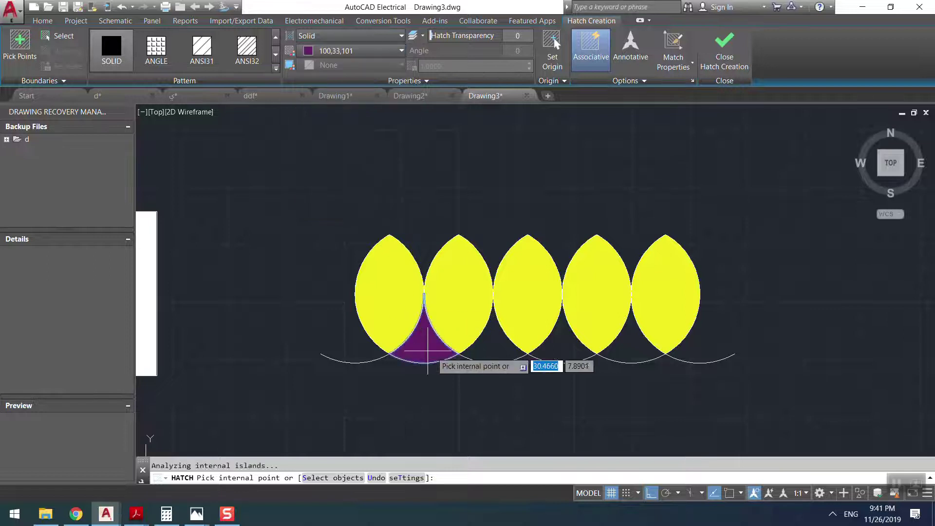
click(424, 349)
click(499, 353)
click(572, 362)
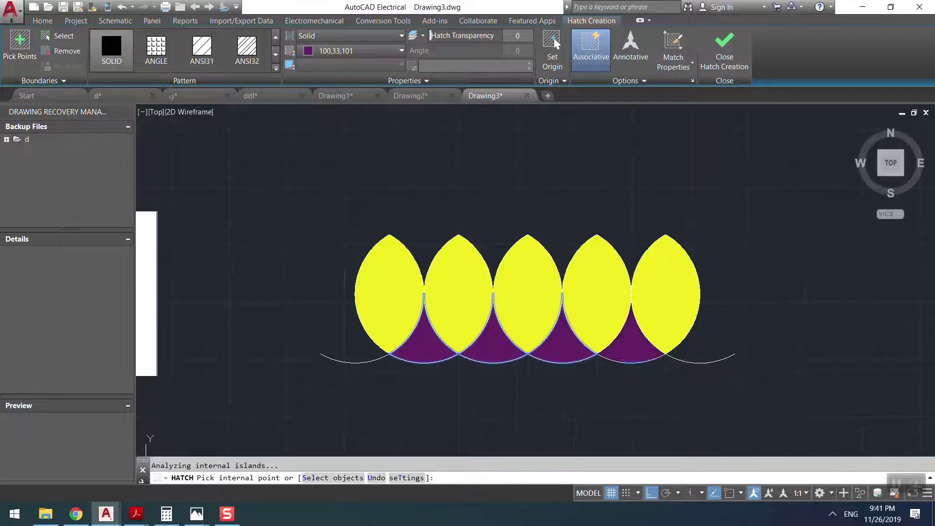
click(652, 358)
key(Return)
Step: Mirror the whole coloured row upward about a horizontal line through the petals' top tips, keeping the original
scroll(648, 371, down, 4)
click(712, 311)
click(510, 385)
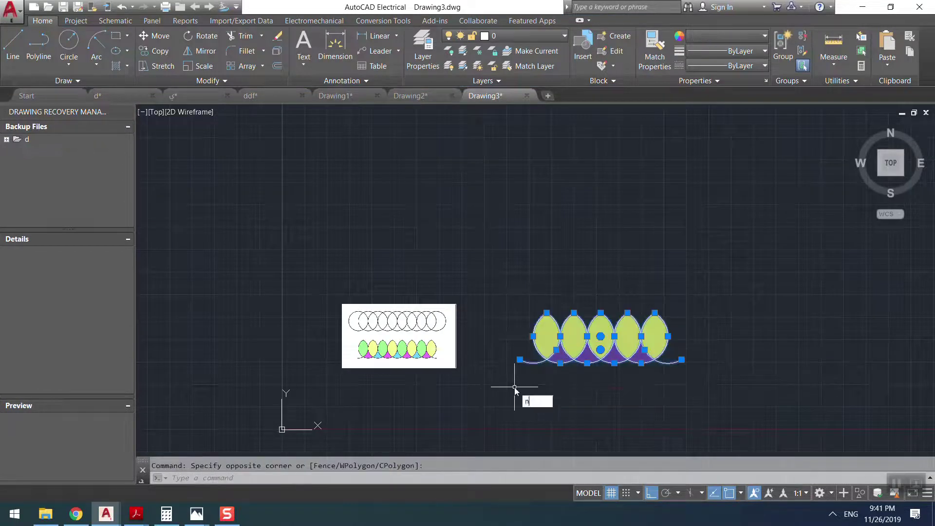
key(BackSpace)
key(BackSpace)
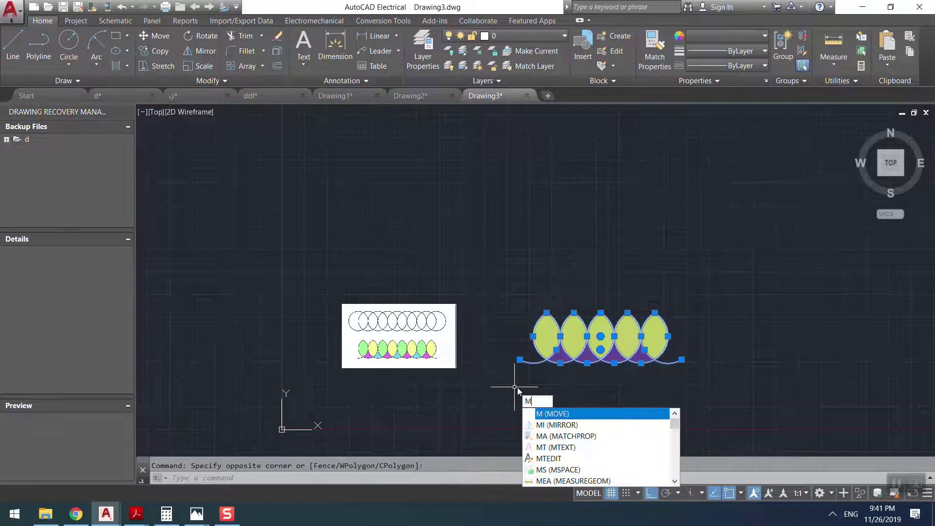
text(i)
key(Return)
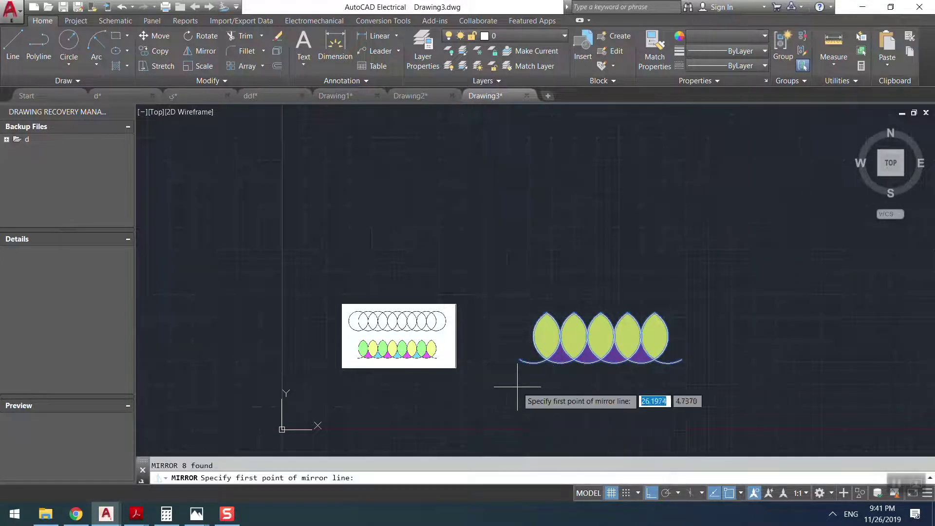
click(549, 314)
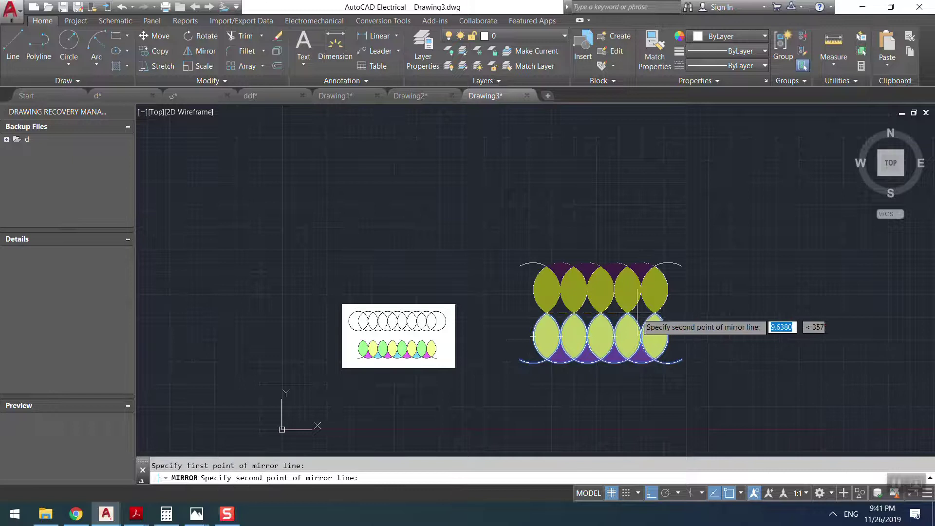
click(630, 316)
key(Return)
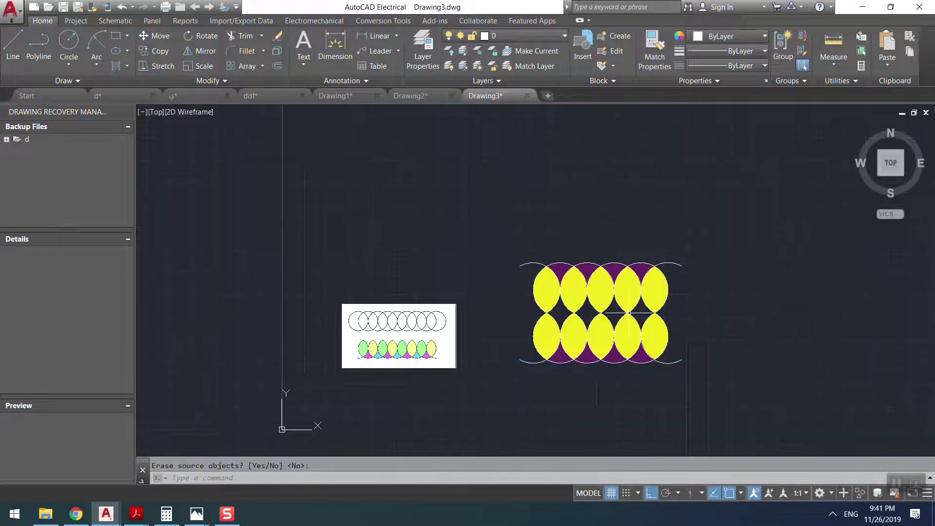
Step: Fill the four diamond-shaped gaps between the two rows of petals with the solid 100,33,101 purple hatch
scroll(623, 330, up, 2)
text(HA)
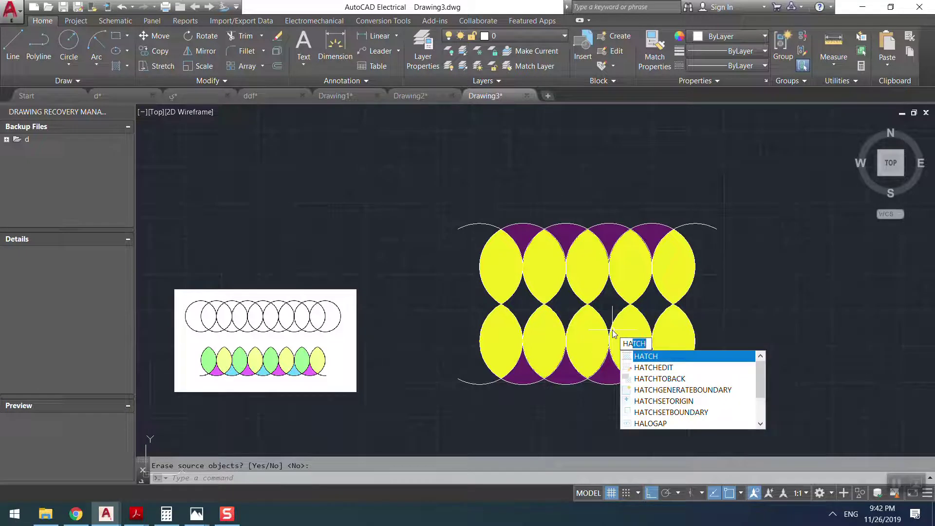
key(Return)
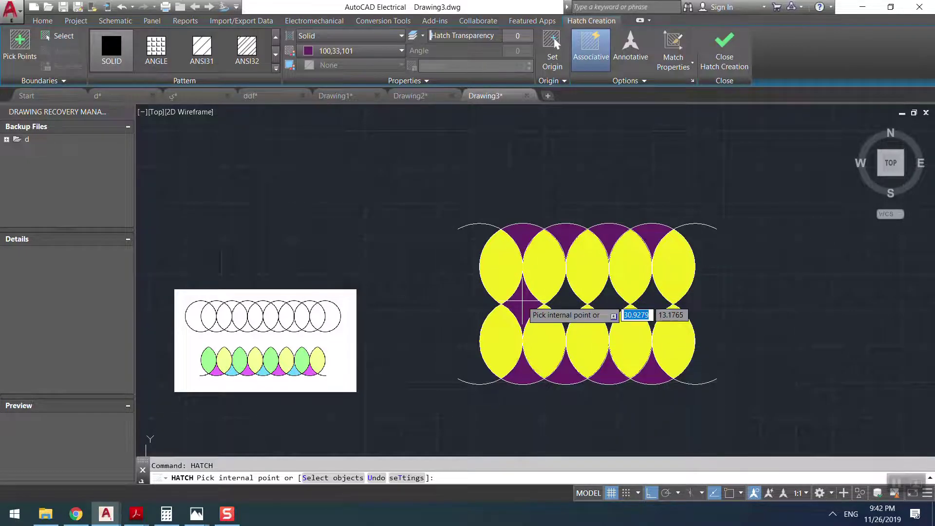
click(523, 305)
click(570, 303)
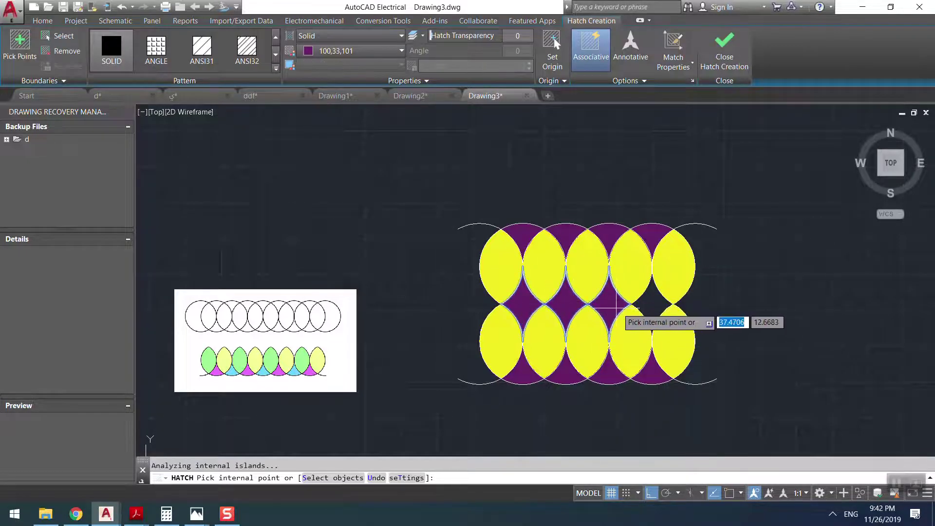
click(653, 305)
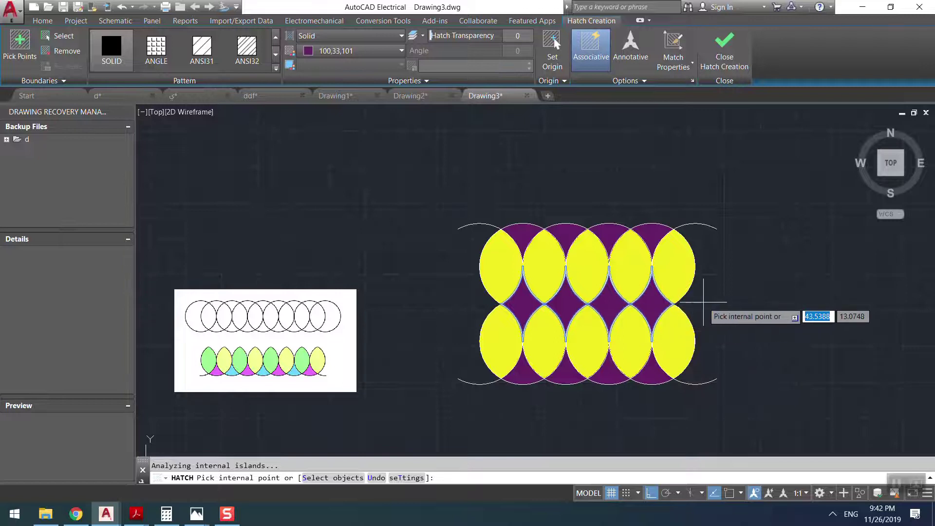
key(Return)
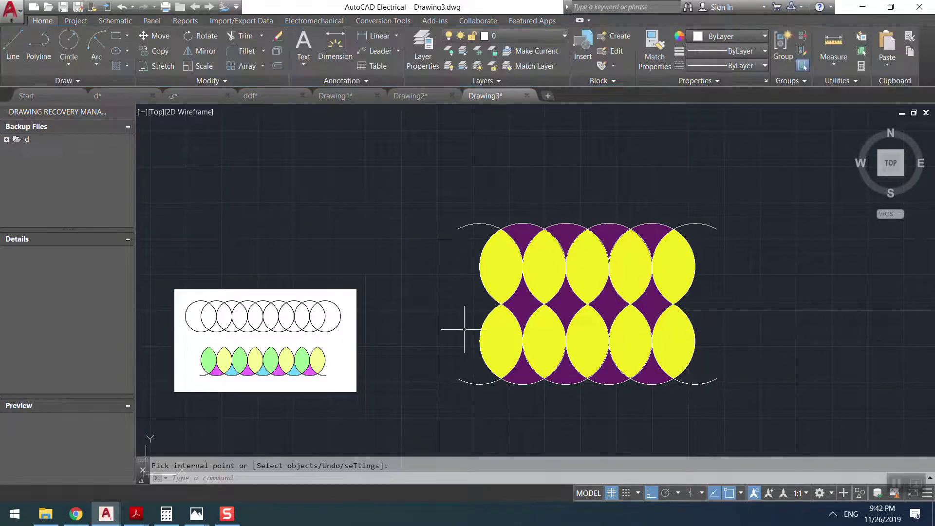
scroll(592, 304, down, 4)
scroll(592, 306, up, 5)
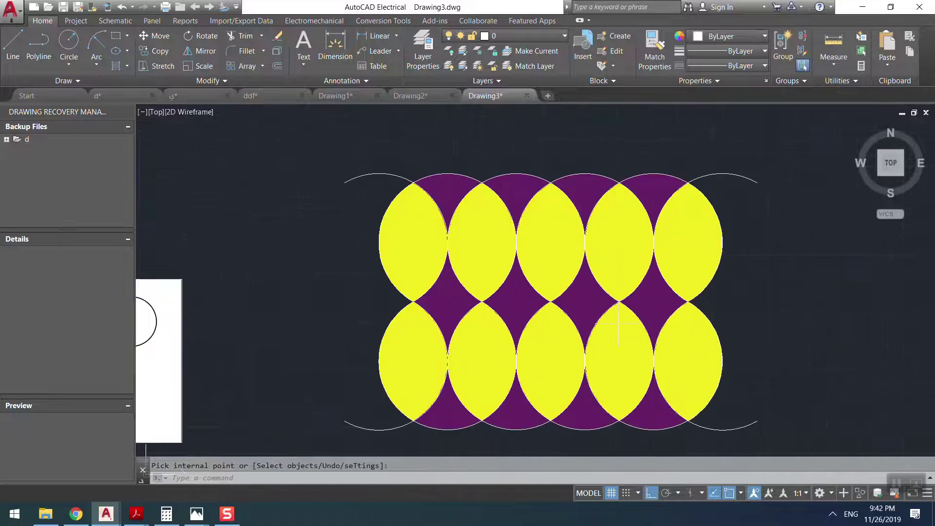
scroll(594, 312, down, 6)
scroll(597, 325, up, 5)
scroll(596, 325, down, 4)
scroll(599, 317, up, 4)
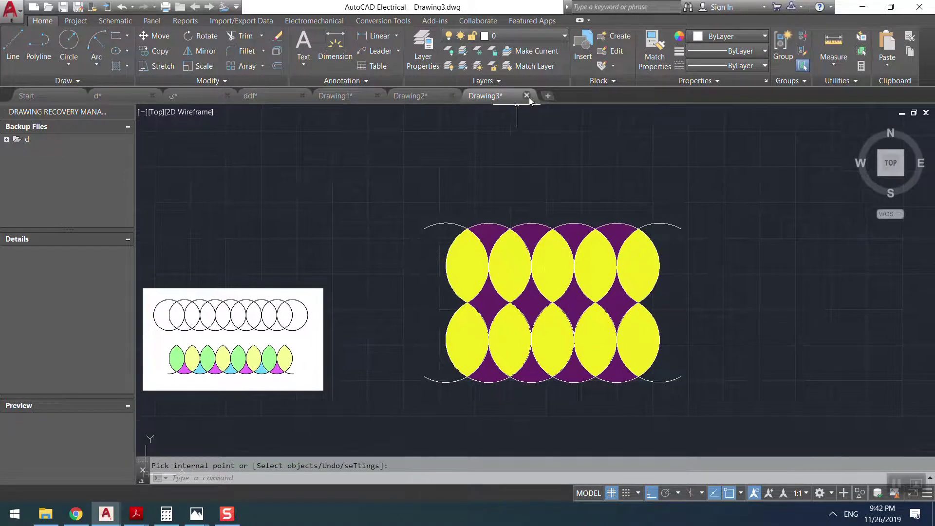
Step: Create a new blank drawing, and close the circle01 reference picture in Photos
click(549, 96)
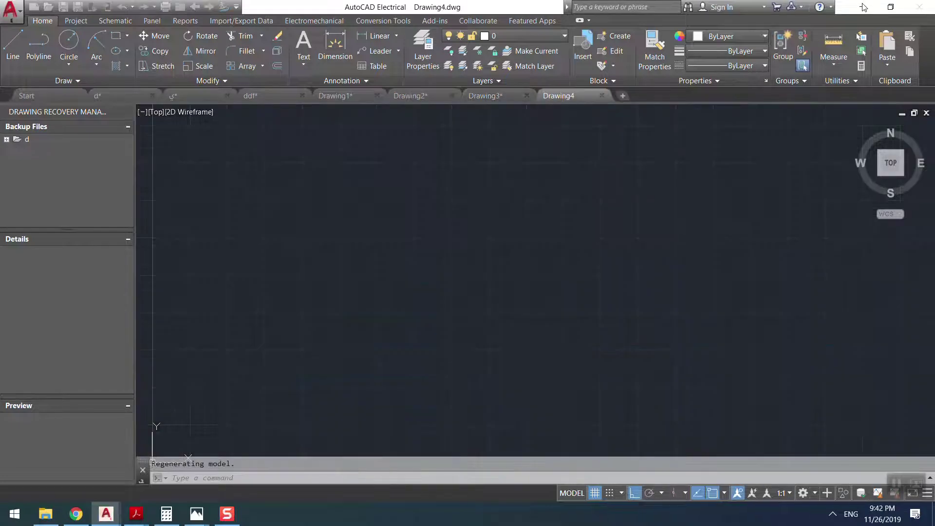
click(864, 8)
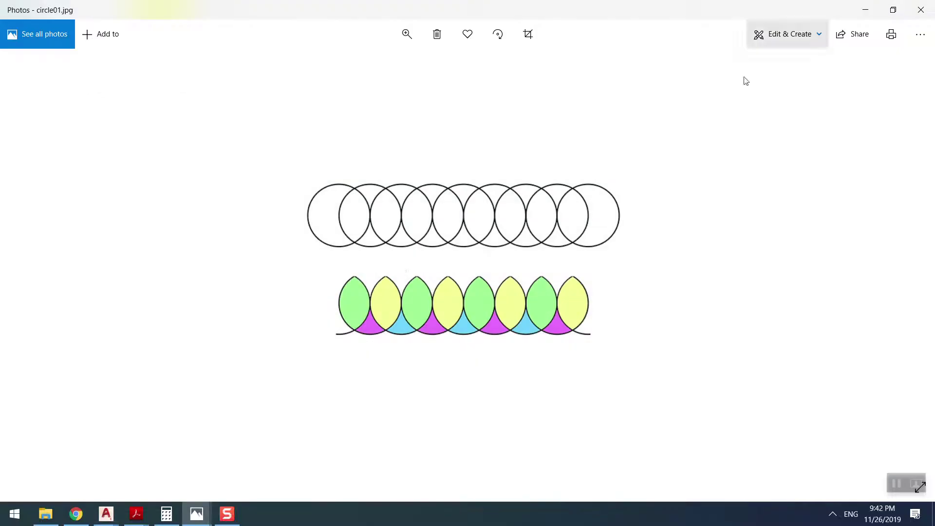
click(921, 10)
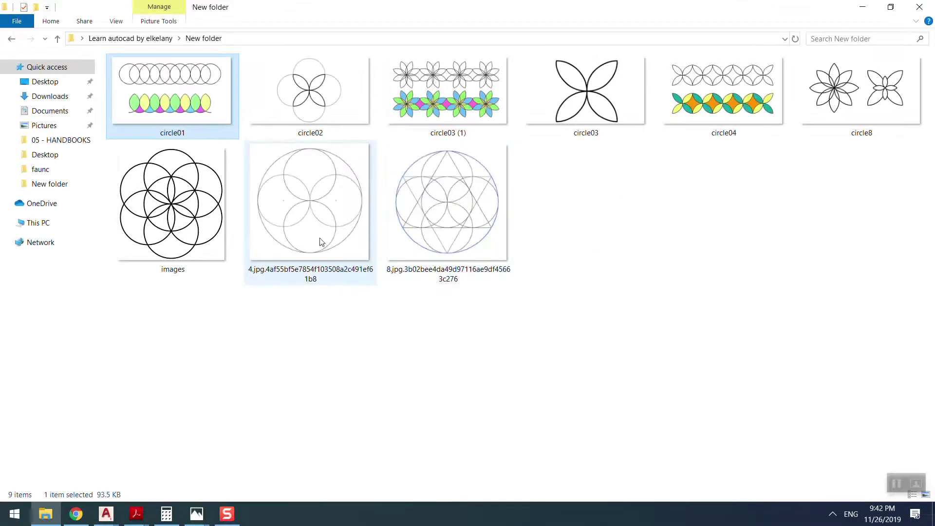
Step: View the circle02 reference picture from the image folder, and return to Drawing4 in AutoCAD
click(341, 110)
double_click(342, 110)
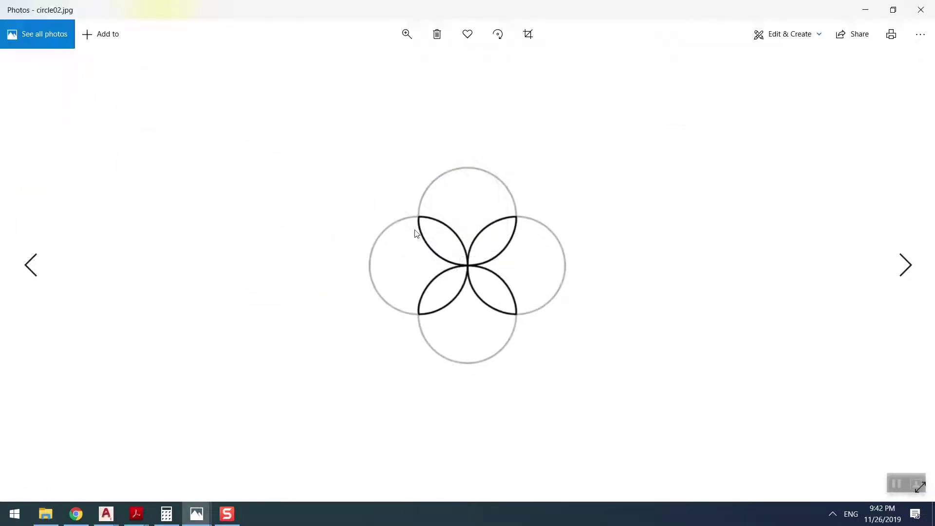
click(867, 9)
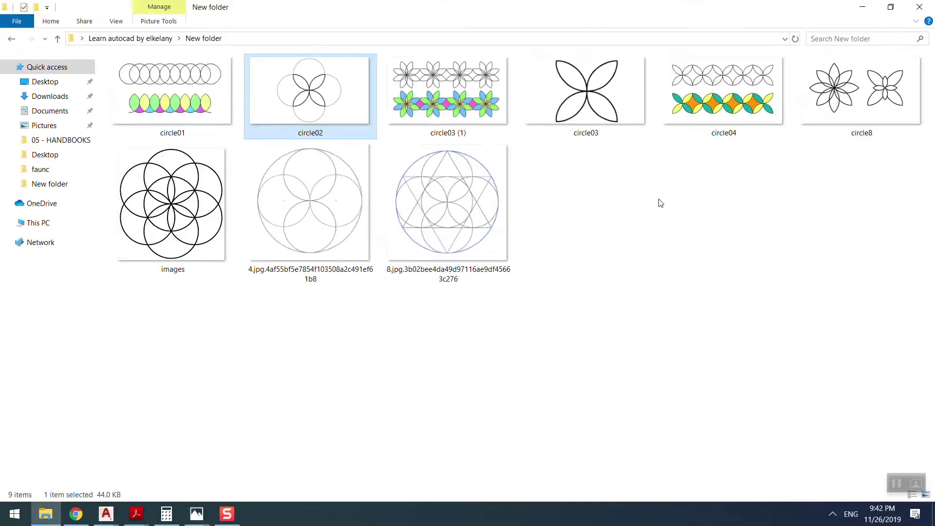
click(106, 514)
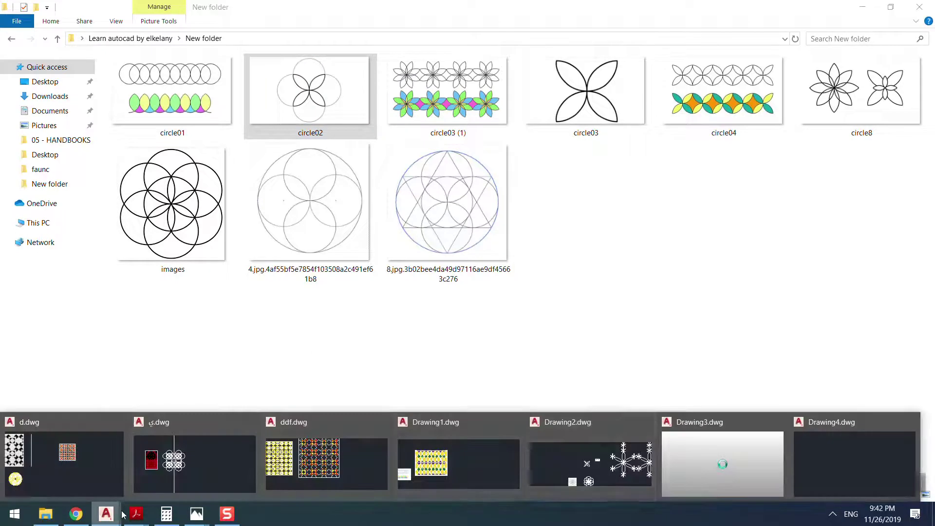
click(851, 457)
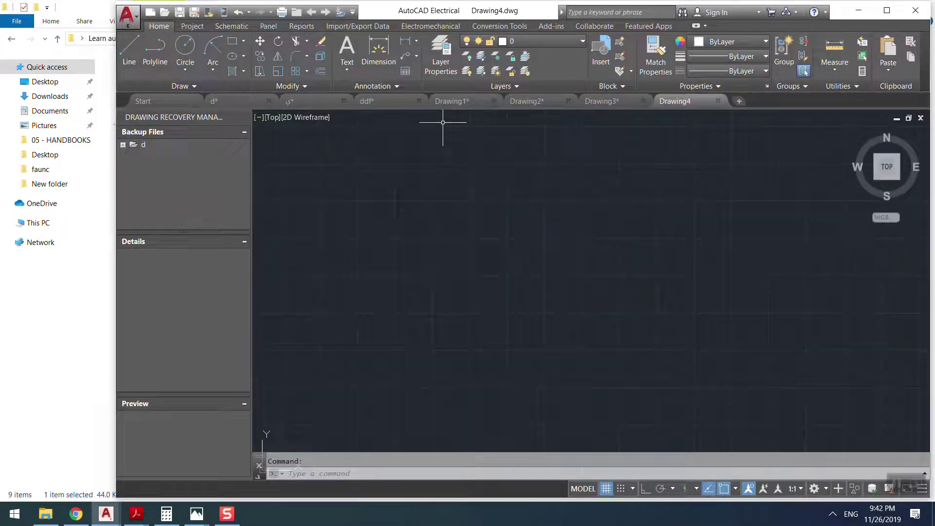
Step: Close the ddf and ي drawings, saving their changes, and maximize the AutoCAD window
click(419, 101)
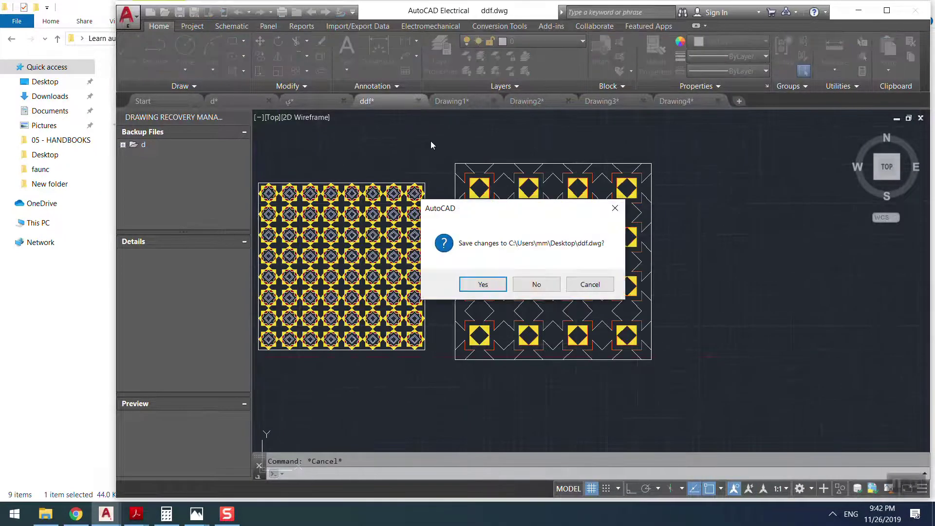
click(486, 283)
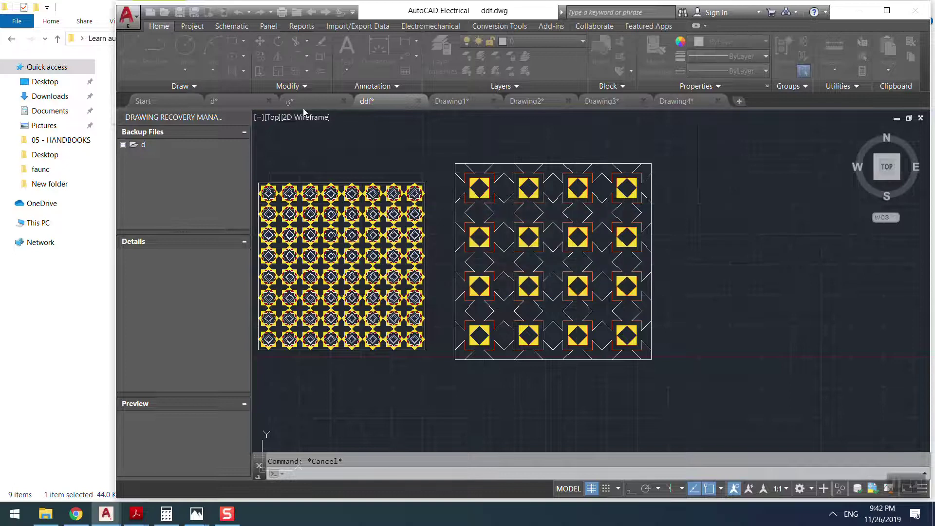
click(344, 100)
click(481, 284)
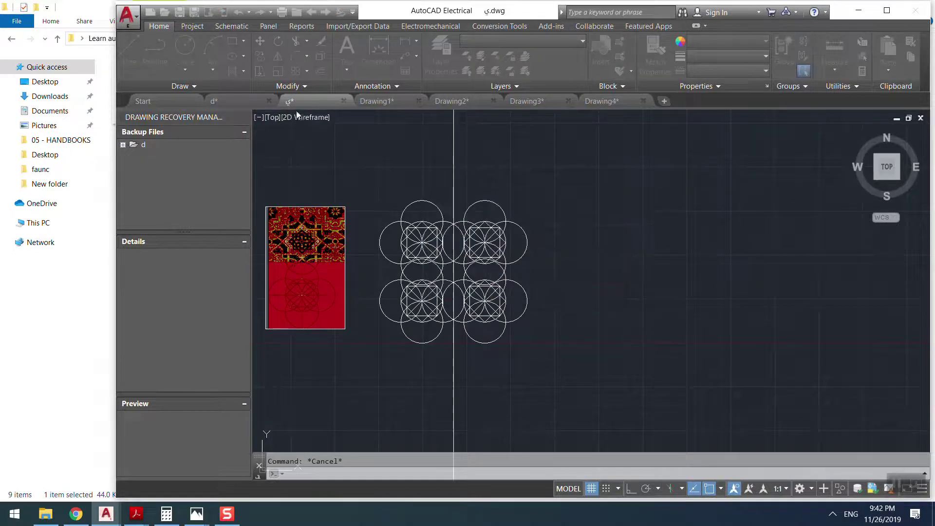
click(886, 11)
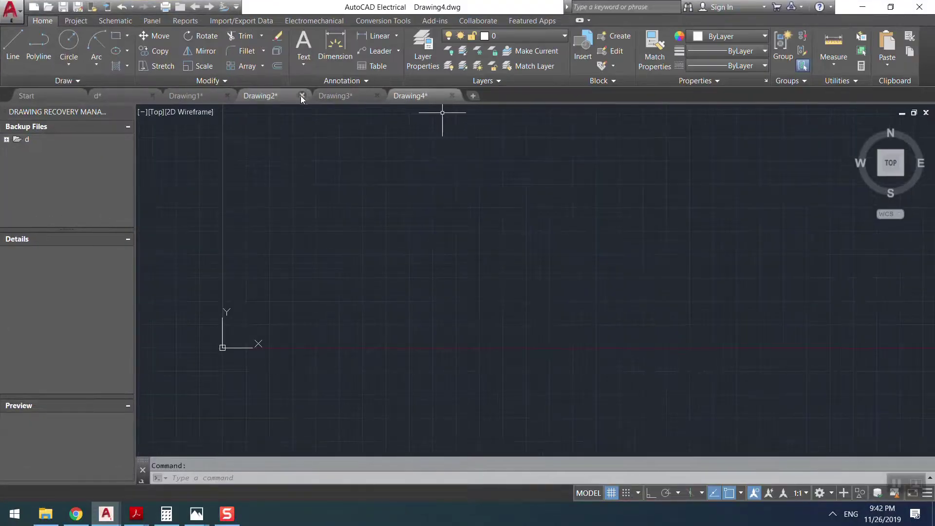
Step: Examine the earlier circle patterns and reference images in Drawing2 without closing the drawing
click(302, 96)
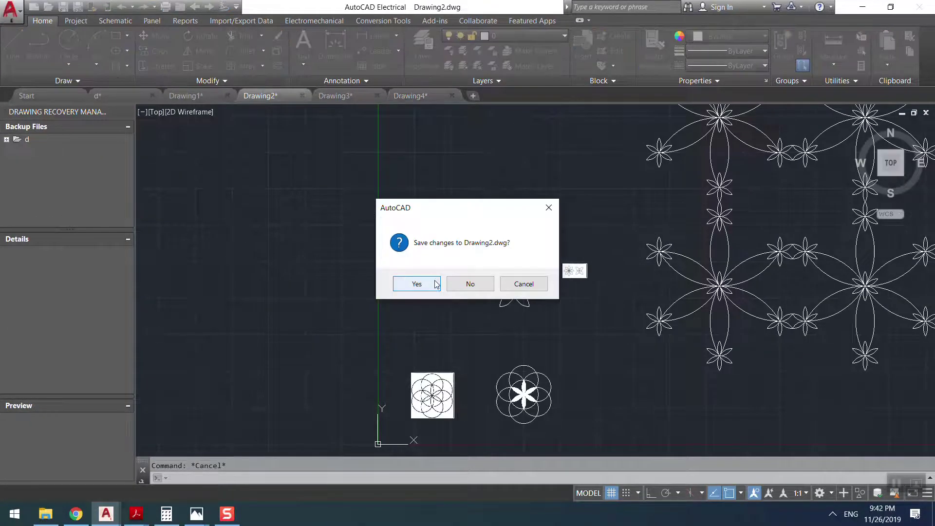
key(Escape)
scroll(511, 272, down, 3)
scroll(512, 273, up, 3)
mouse_move(487, 292)
middle_down()
mouse_move(578, 274)
mouse_move(511, 275)
middle_up()
scroll(516, 298, down, 3)
middle_drag(282, 372, 313, 372)
scroll(314, 371, up, 3)
scroll(428, 407, down, 2)
scroll(385, 370, down, 3)
scroll(408, 336, up, 5)
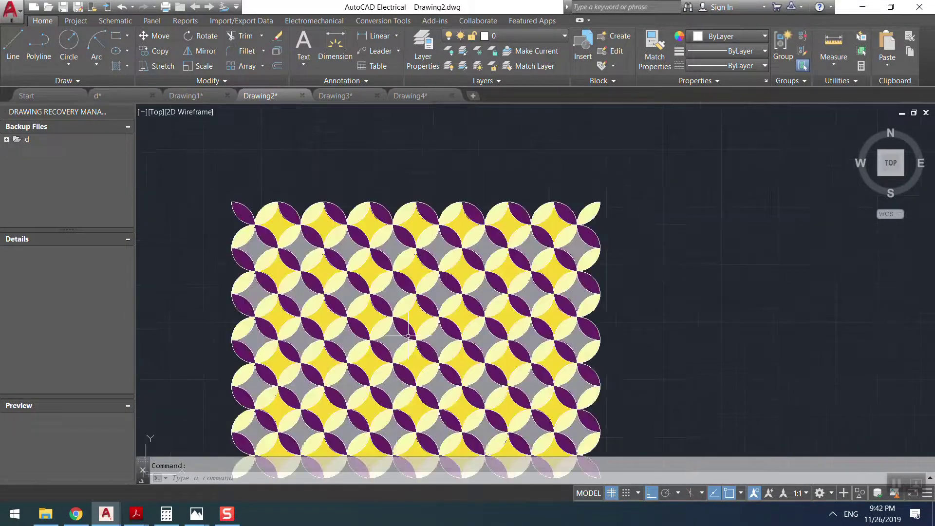
scroll(408, 336, down, 5)
middle_drag(408, 336, 299, 382)
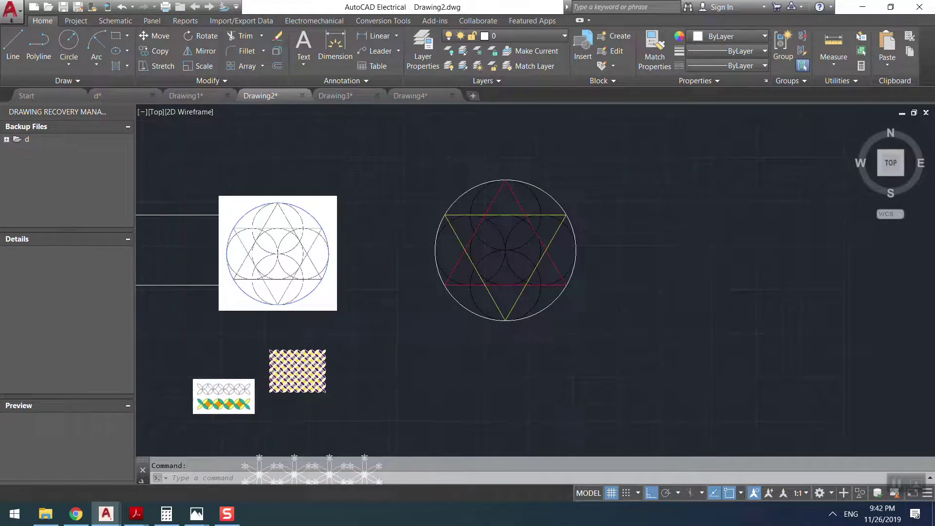
Step: Close Drawing2, saving it on the Desktop as Drawing2.dwg
click(303, 96)
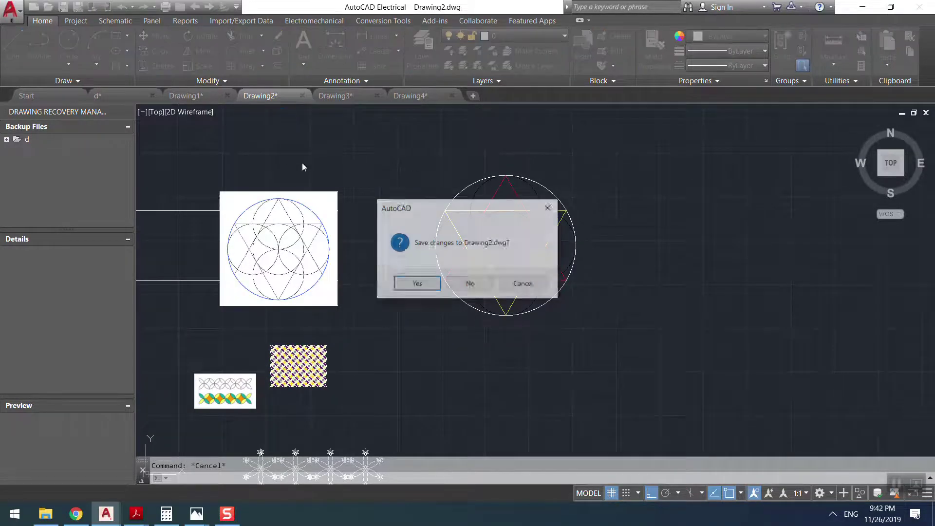
click(414, 282)
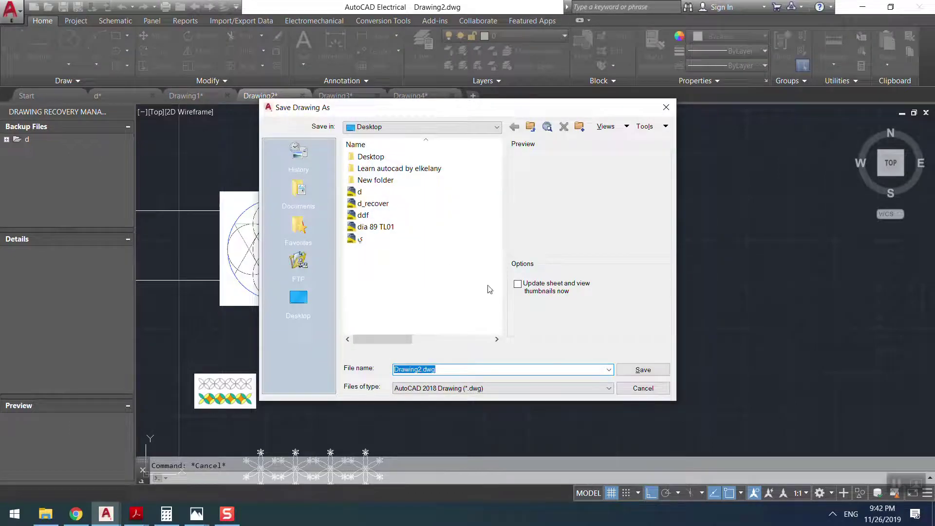
click(640, 370)
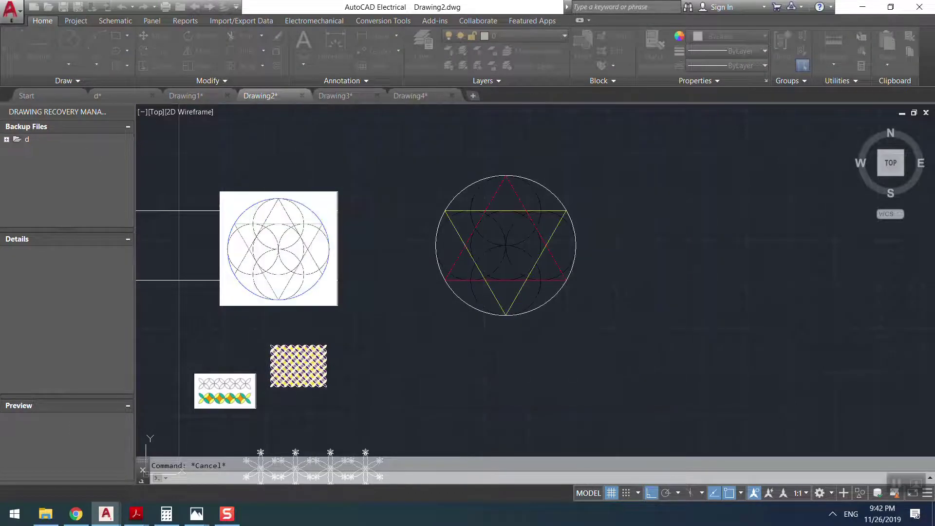
Step: Place the circle02 reference image in Drawing4 at a freehand position and scale, with Ortho on to keep it level
click(335, 96)
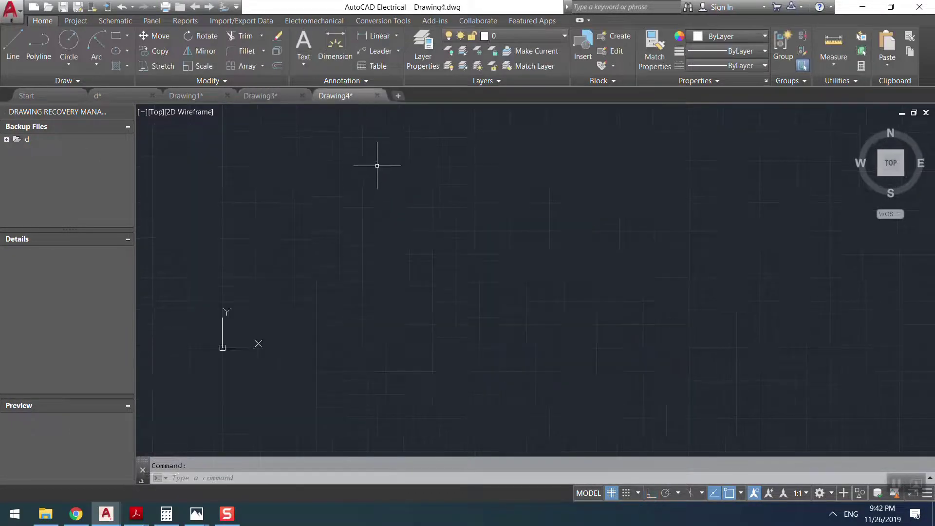
click(330, 275)
click(532, 244)
key(F8)
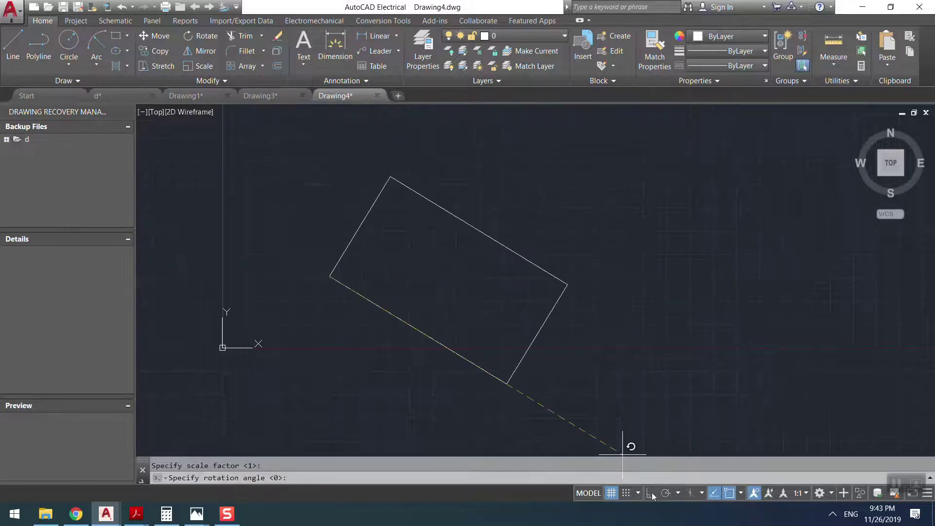
click(634, 346)
scroll(469, 229, up, 2)
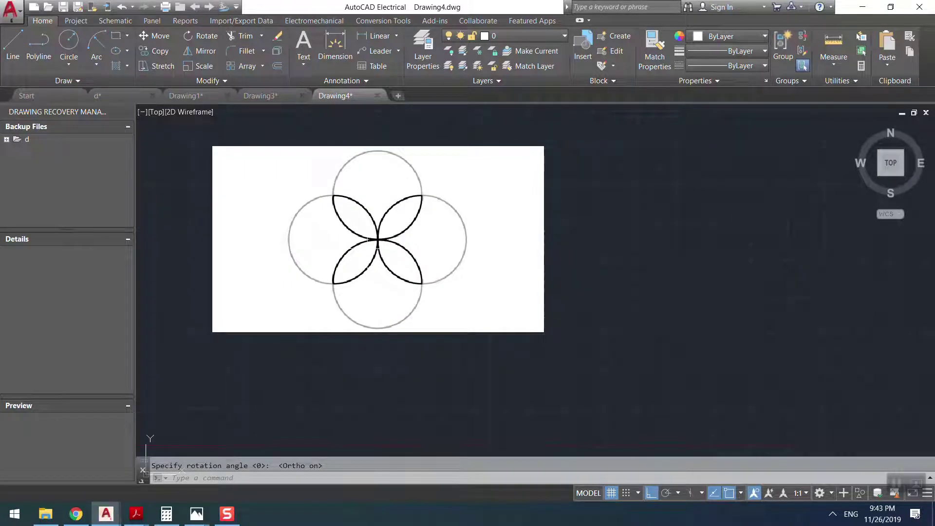
Step: Draw a circle of radius 5 in the empty area to the right of the reference image
click(68, 44)
scroll(658, 304, down, 2)
middle_drag(543, 280, 355, 273)
click(624, 257)
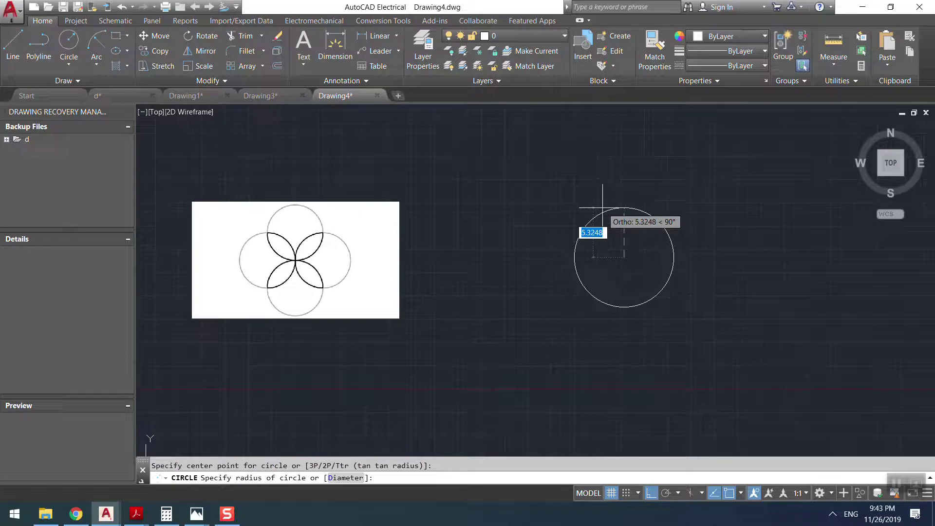
click(604, 210)
key(Return)
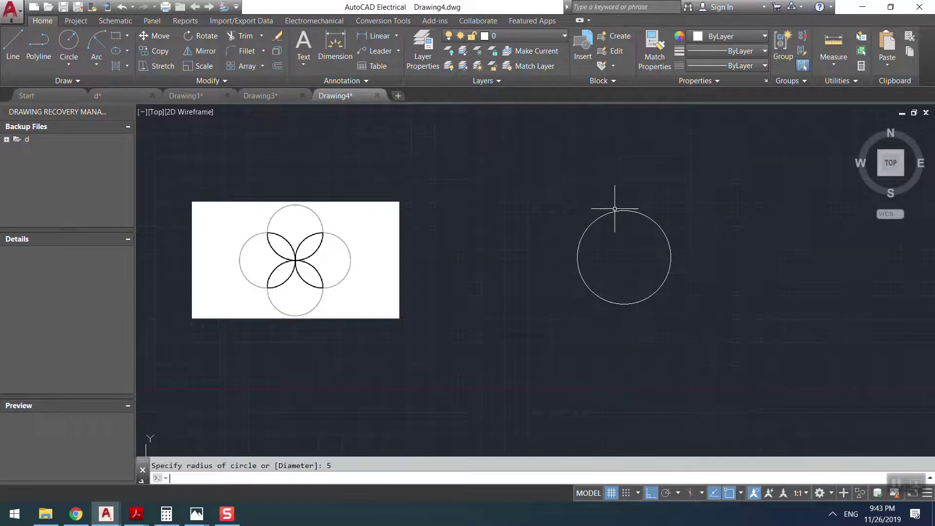
Step: Draw two radius-5 circles centred on the first circle's top and left quadrants, each passing through its centre
click(622, 209)
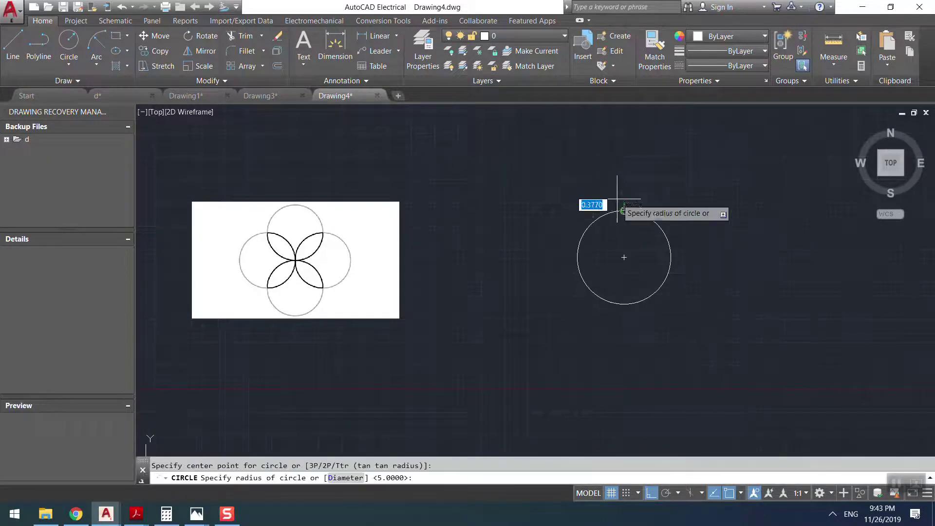
click(624, 257)
key(Return)
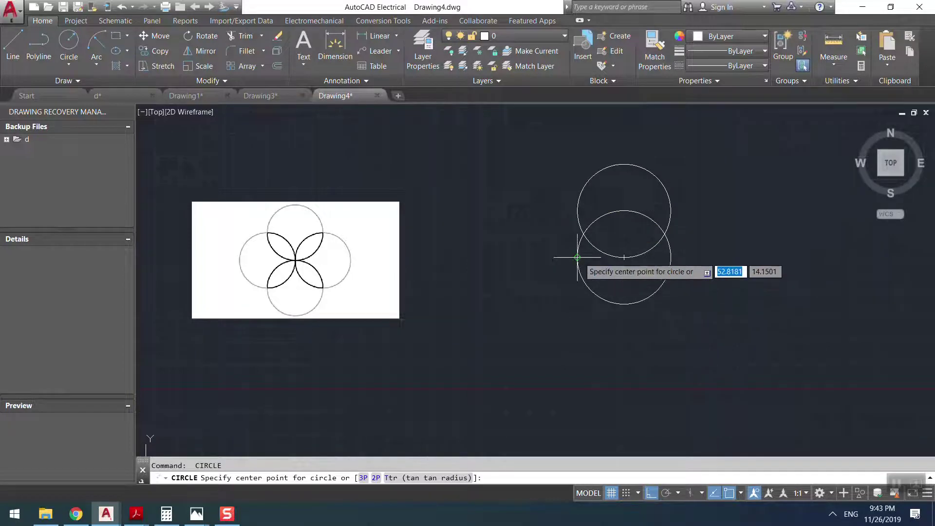
click(578, 258)
click(625, 257)
Step: Draw two radius-5 circles centred on the first circle's right and bottom quadrants, each passing through its centre
key(Return)
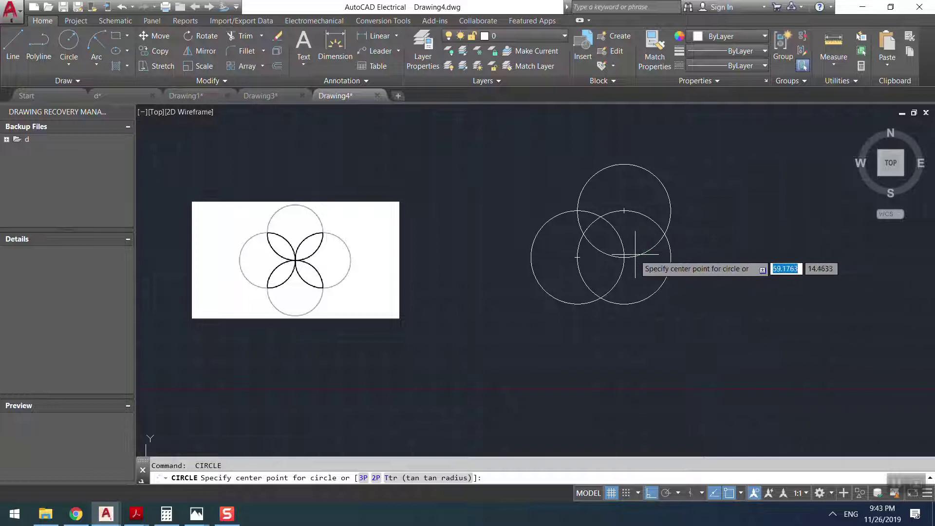
click(671, 257)
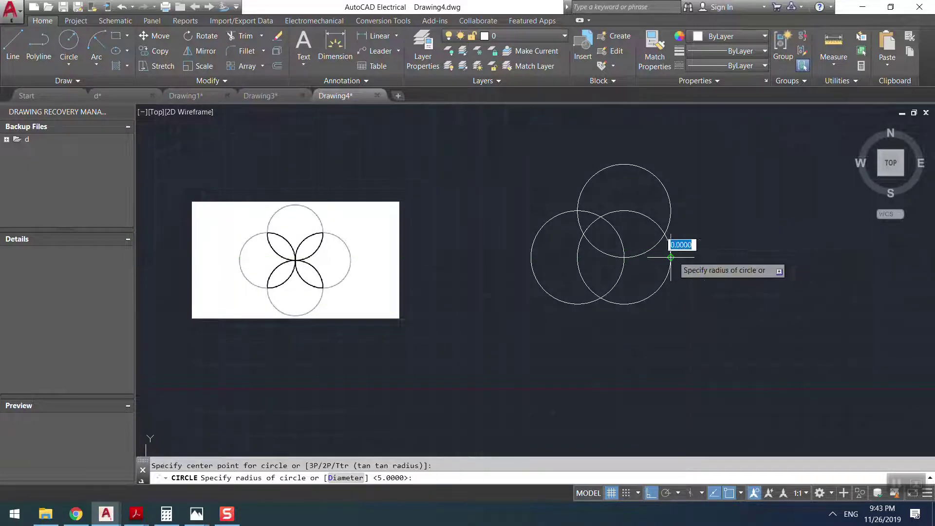
click(624, 257)
key(Return)
click(625, 305)
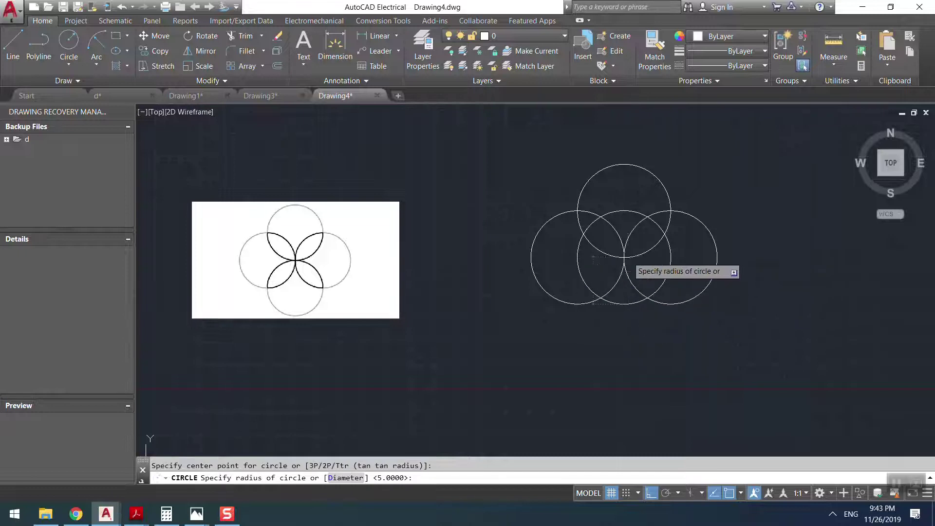
click(625, 257)
key(Escape)
scroll(672, 223, up, 2)
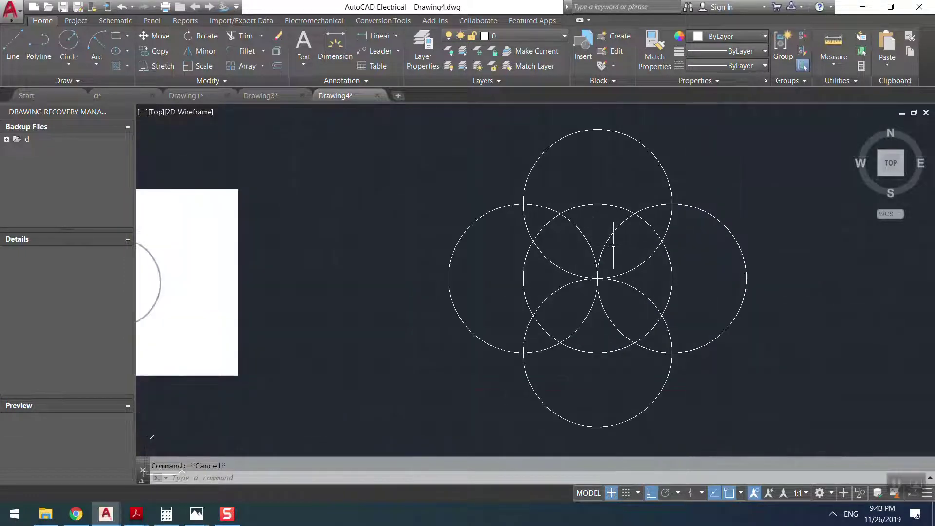
Step: Delete the original central circle, keeping the four overlapping circles around it
scroll(571, 260, down, 2)
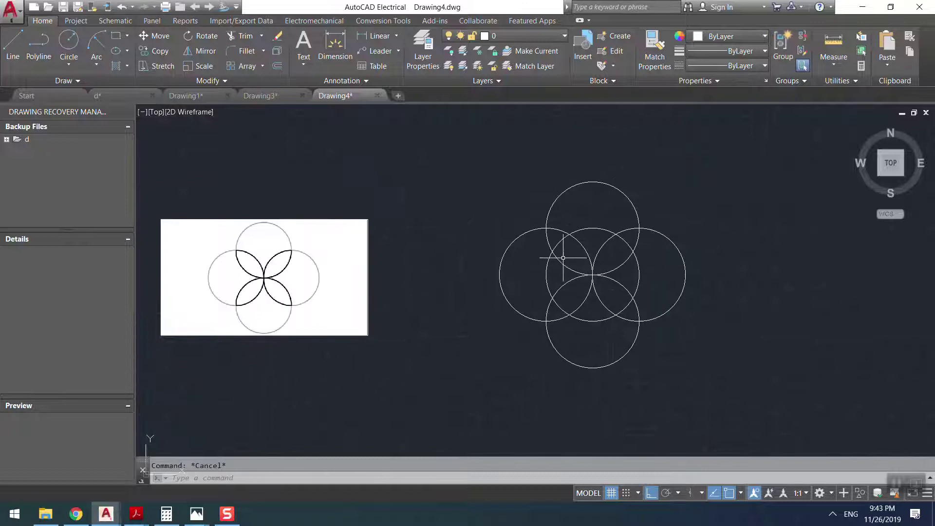
scroll(581, 254, up, 2)
scroll(571, 264, down, 2)
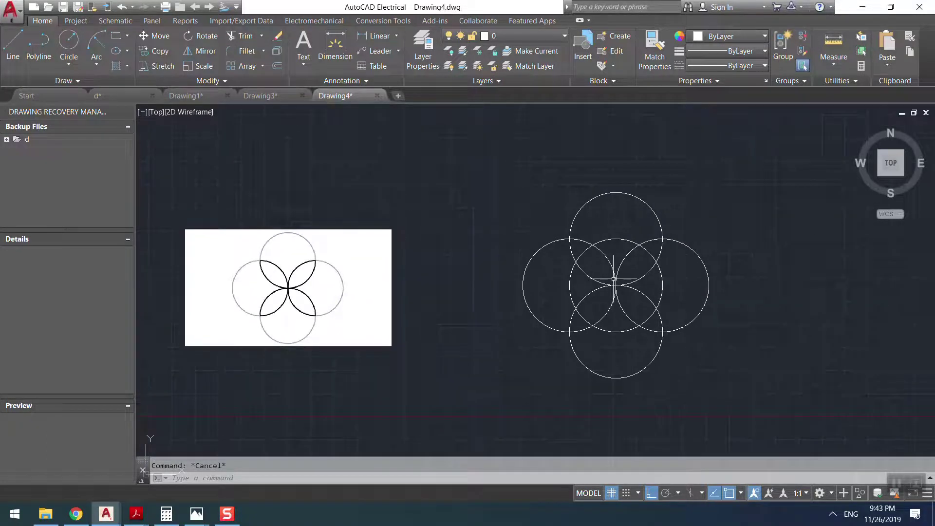
click(606, 281)
click(568, 290)
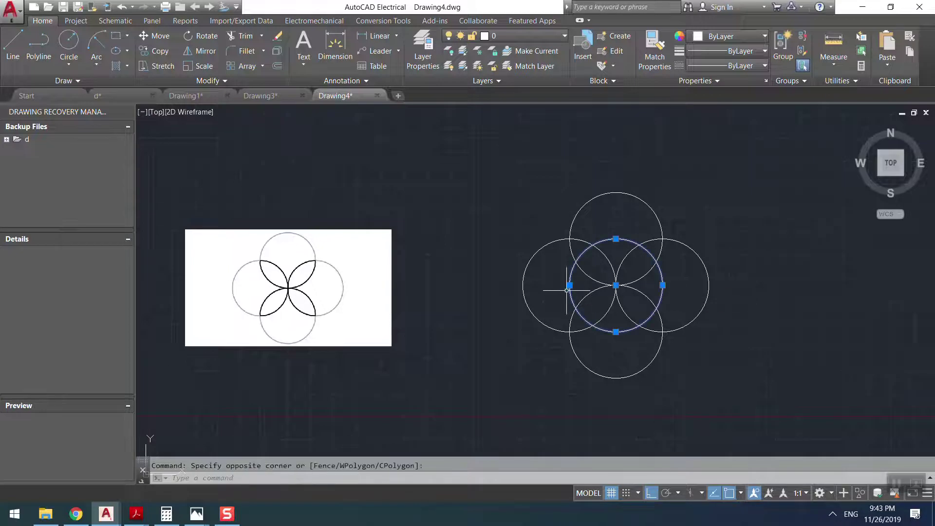
key(Delete)
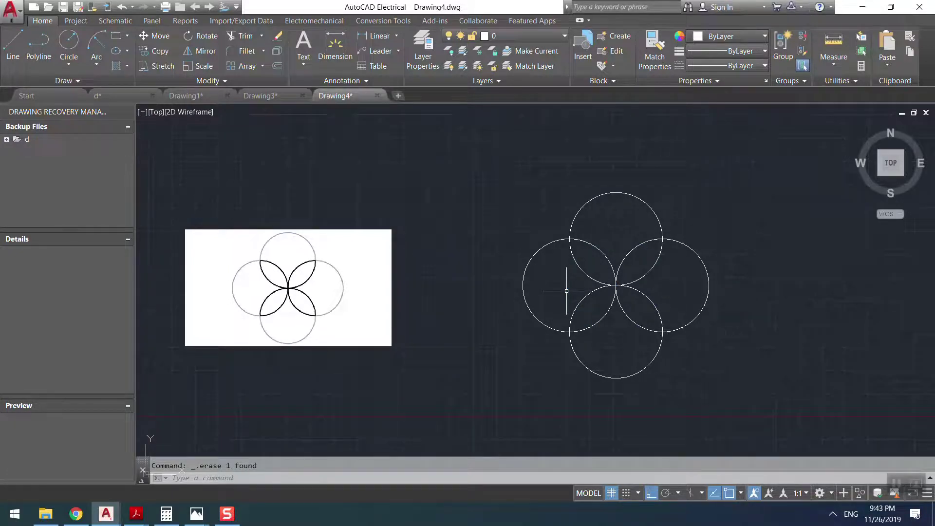
Step: Copy the four-circle figure horizontally into the empty area to its right, using the shared centre point as base
middle_drag(601, 242, 569, 252)
click(714, 200)
click(466, 395)
text(co)
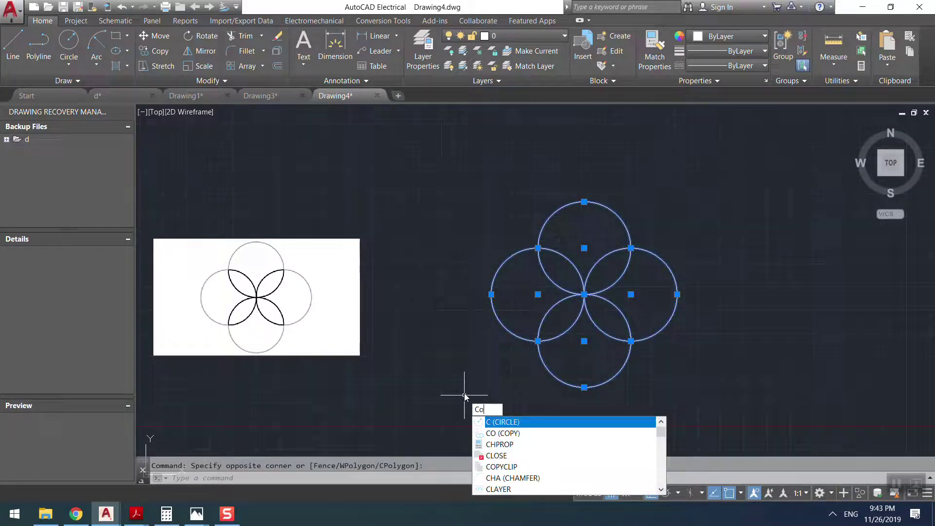
key(Return)
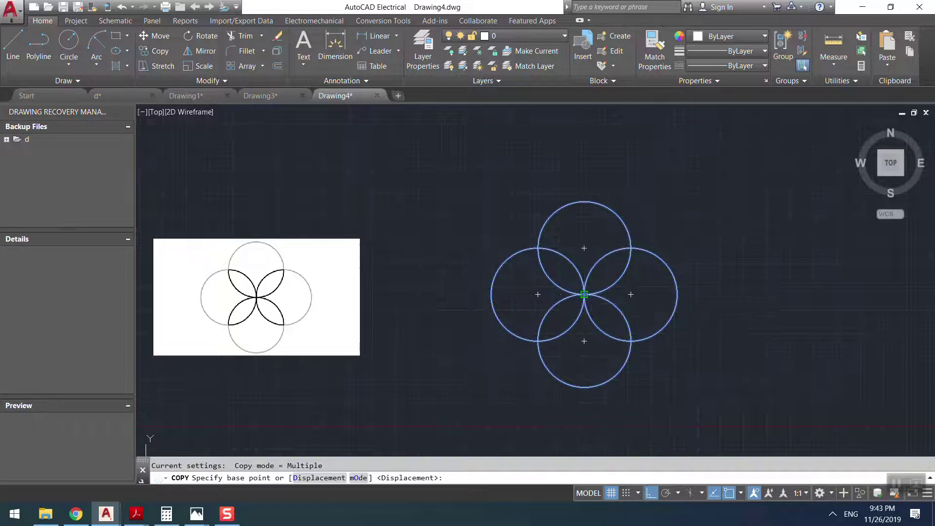
click(584, 295)
middle_drag(832, 301, 578, 318)
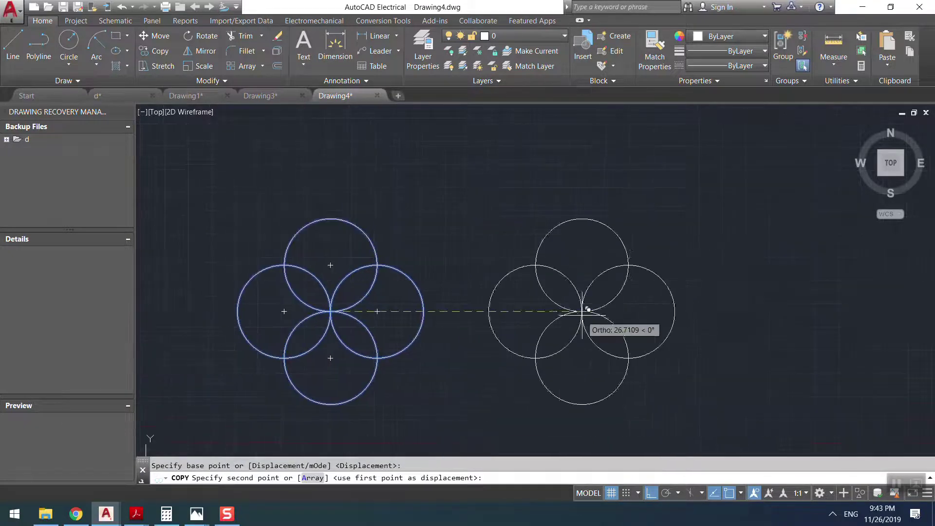
click(650, 311)
key(Escape)
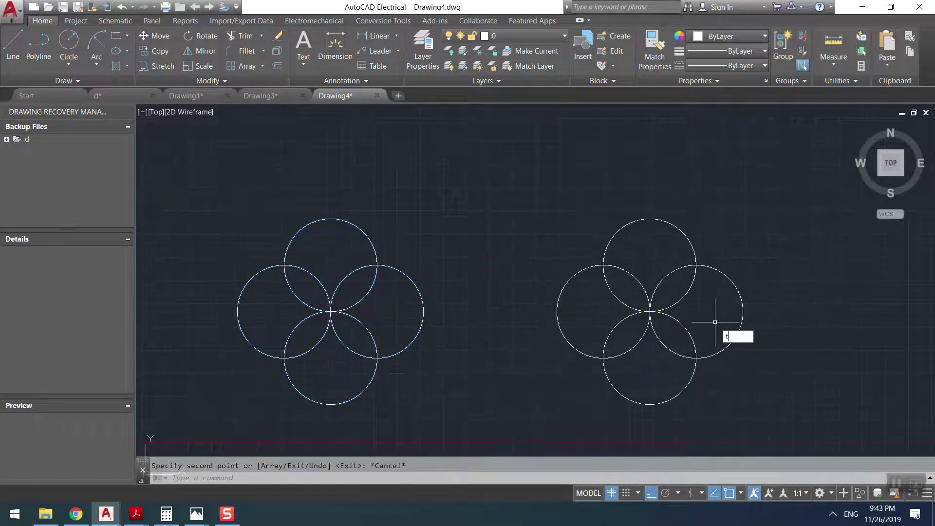
Step: Trim away the outer arcs of the copied figure so only the four petals remain
key(Return)
click(721, 203)
click(631, 244)
click(564, 255)
click(536, 341)
click(673, 398)
click(756, 328)
click(727, 338)
key(Return)
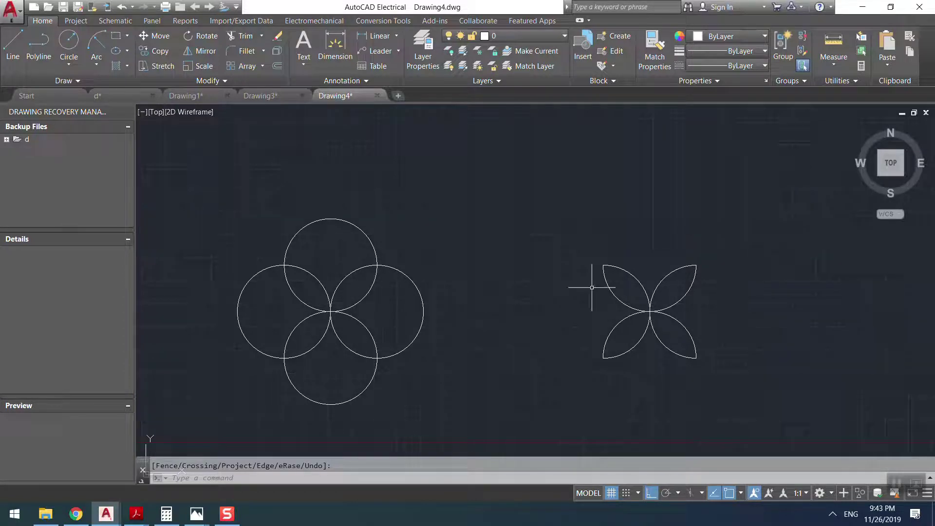
Step: Hatch the four petals with a solid fill in colour 205,105,40
text(h)
key(Return)
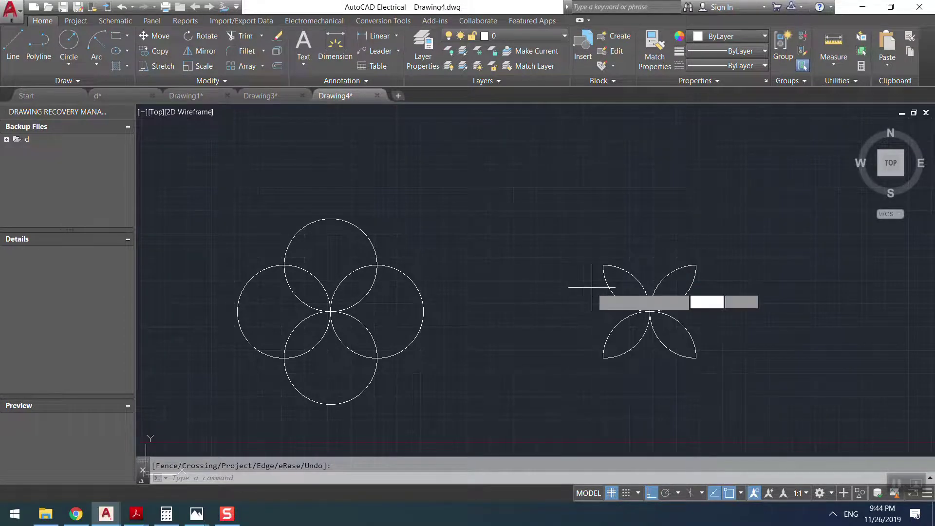
click(126, 51)
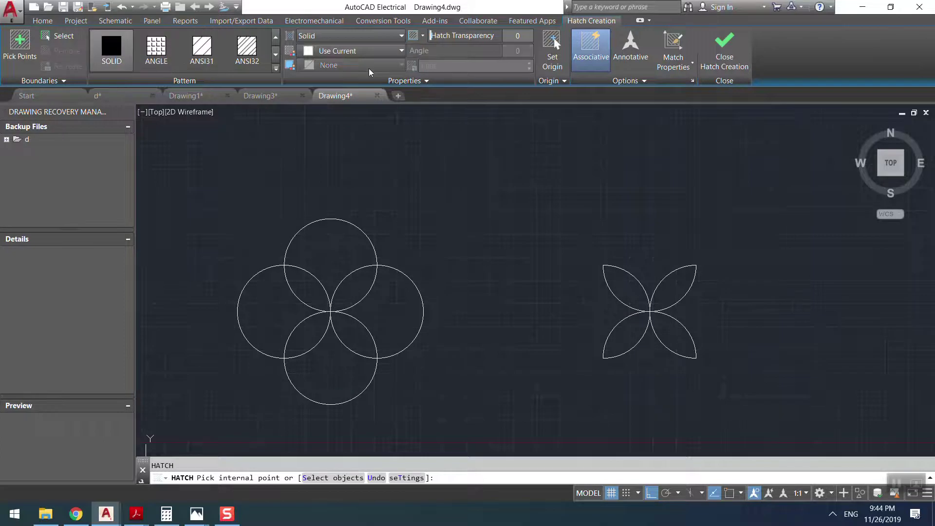
click(375, 51)
click(322, 128)
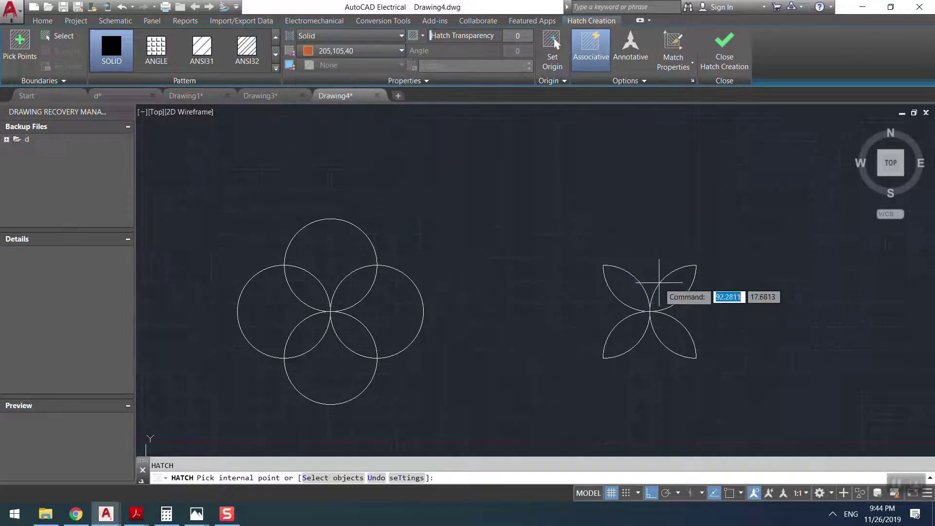
click(632, 292)
click(675, 289)
click(674, 336)
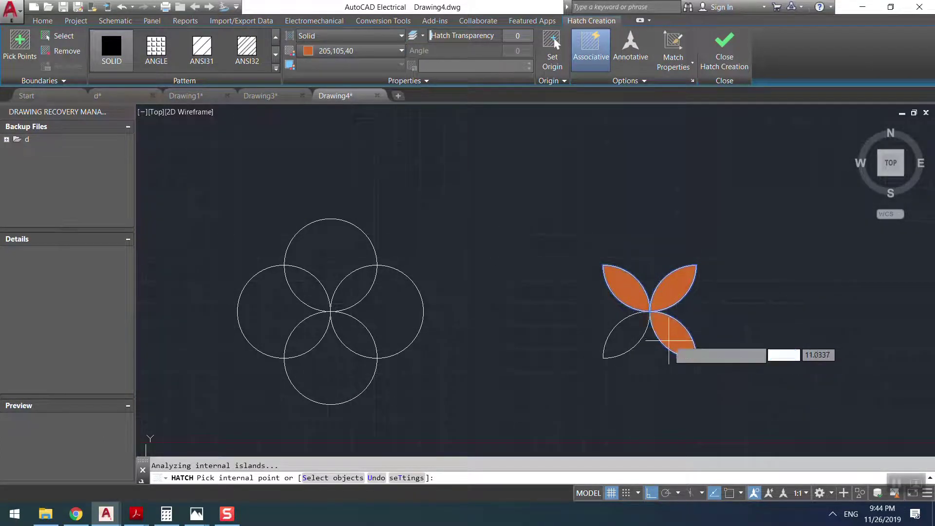
click(626, 336)
key(Return)
scroll(643, 320, down, 2)
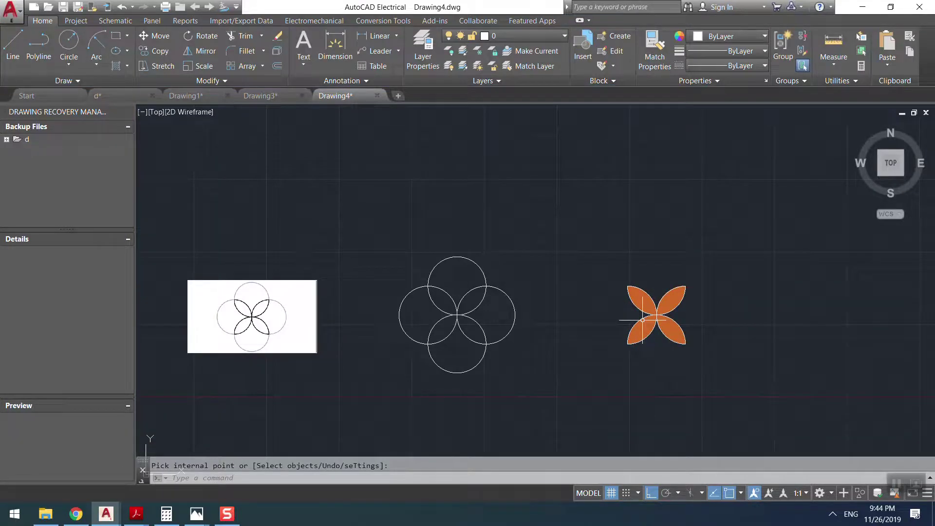
key(Escape)
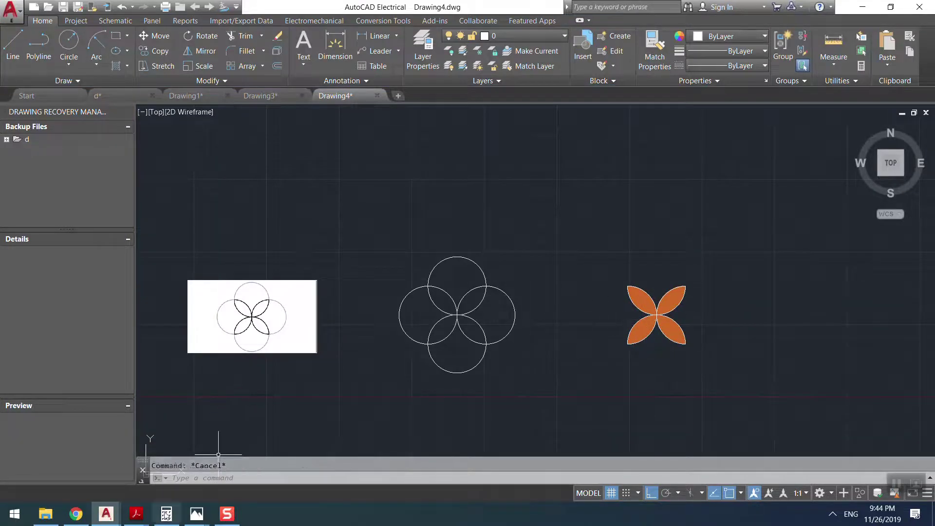
Step: Switch to File Explorer and view the reference image of overlapping circles with two triangles inside a large circle
click(55, 514)
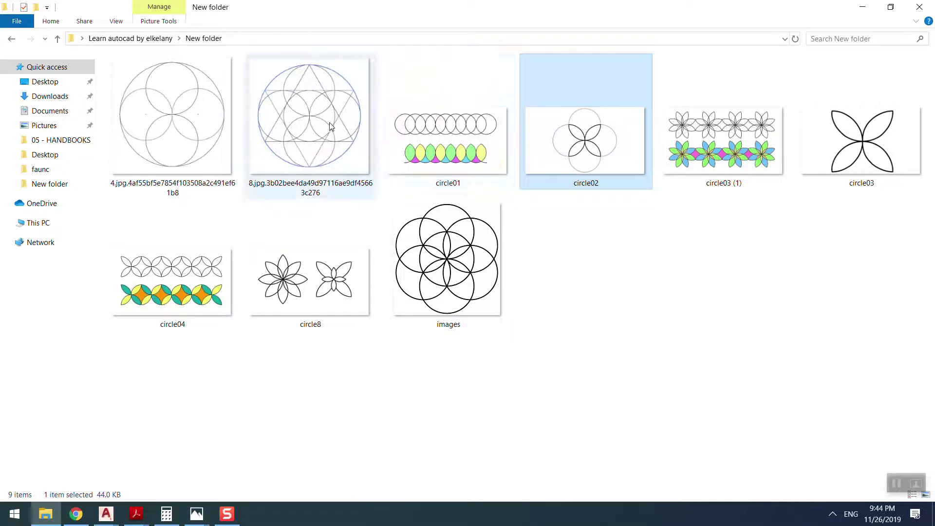
click(475, 146)
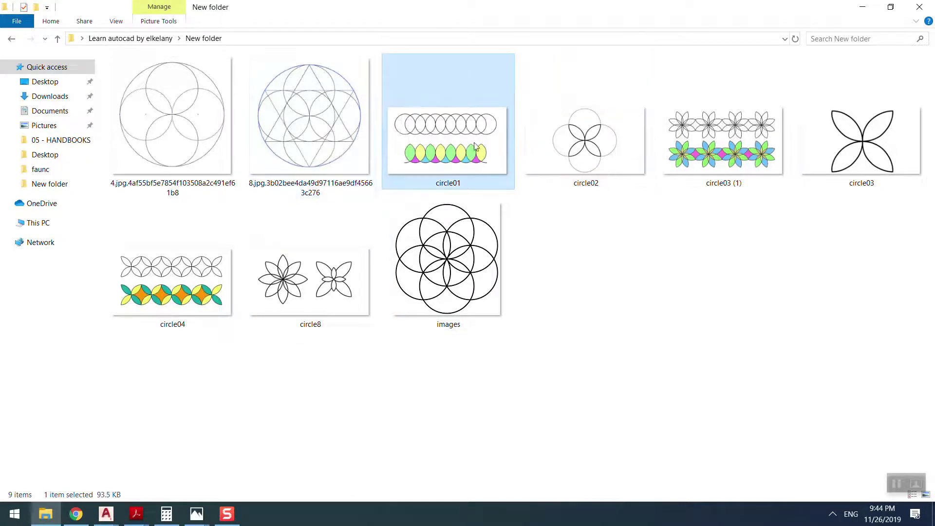
click(194, 123)
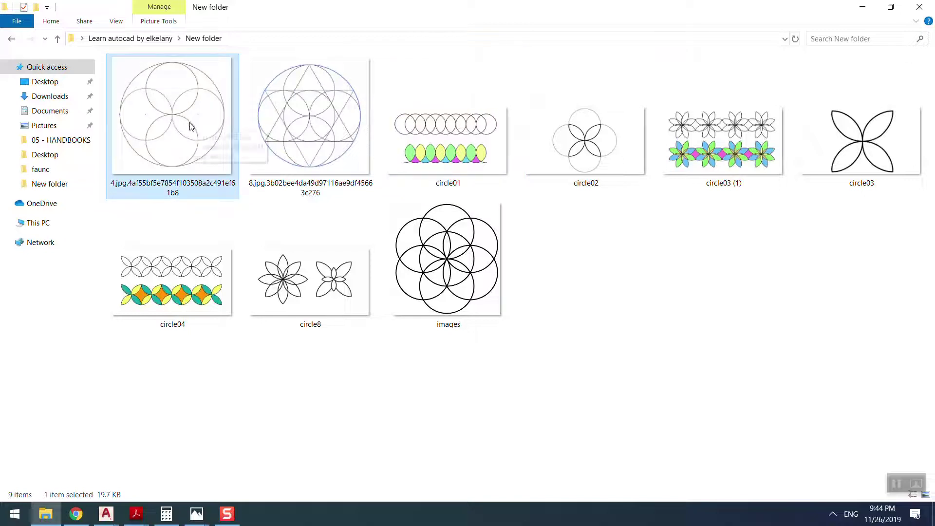
double_click(302, 134)
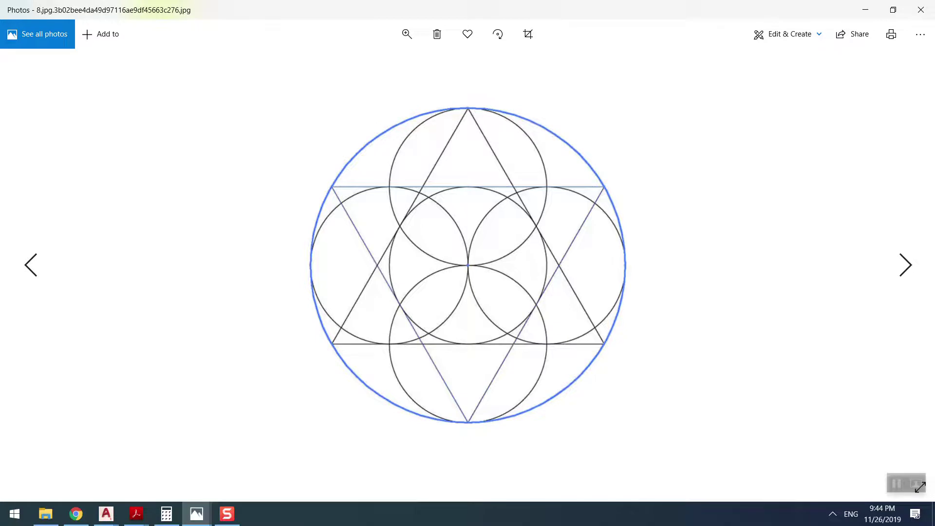
click(860, 10)
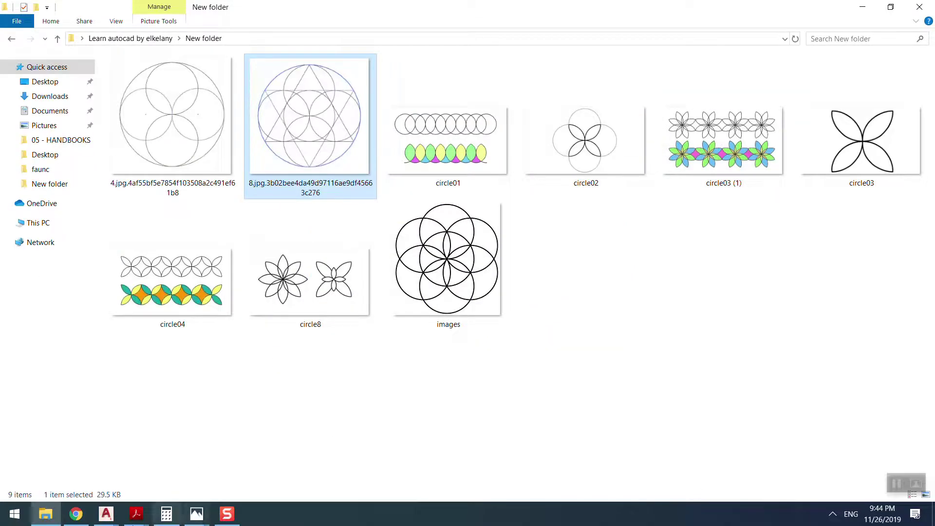
Step: Switch back to AutoCAD and paste the two-triangle reference image above the existing figures in Drawing4, at freehand scale and kept level
mouse_move(106, 514)
click(460, 463)
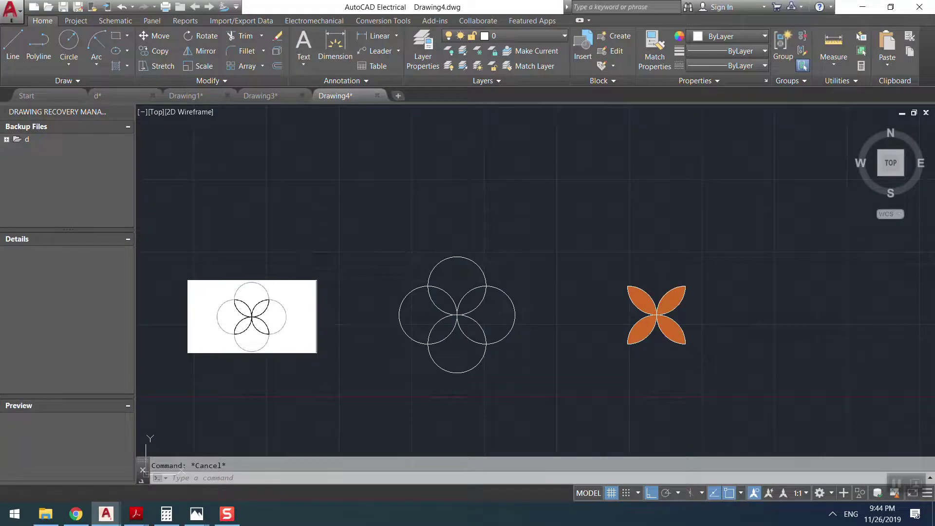
key(ctrl+v)
middle_drag(290, 192, 288, 261)
click(276, 220)
click(499, 136)
click(603, 198)
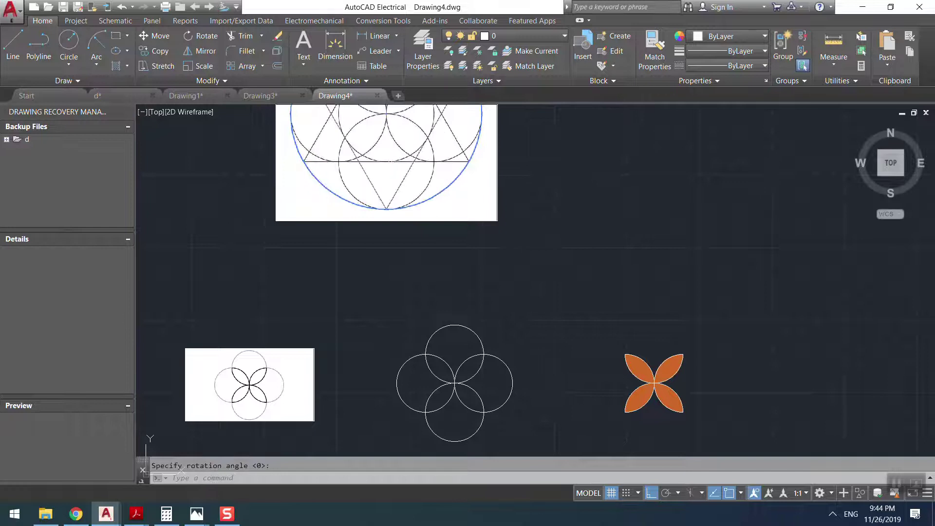
middle_drag(391, 164, 370, 273)
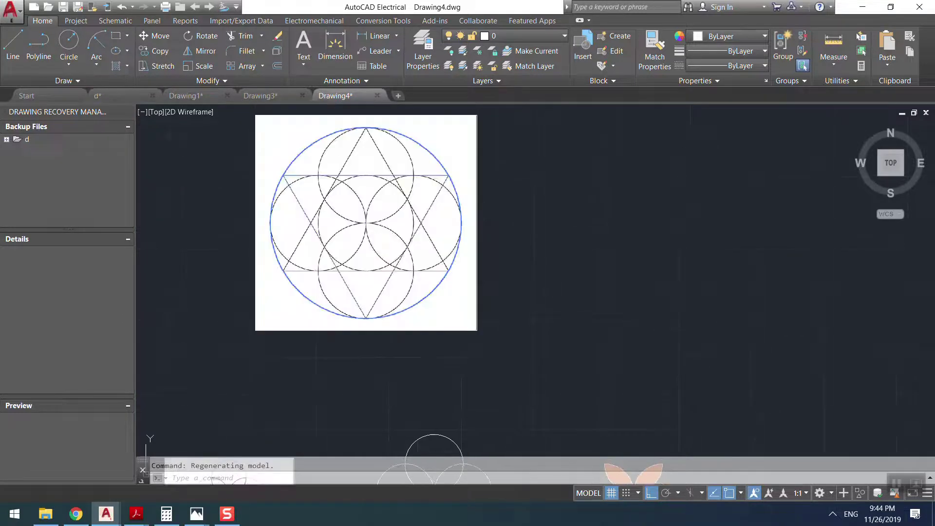
scroll(361, 228, down, 2)
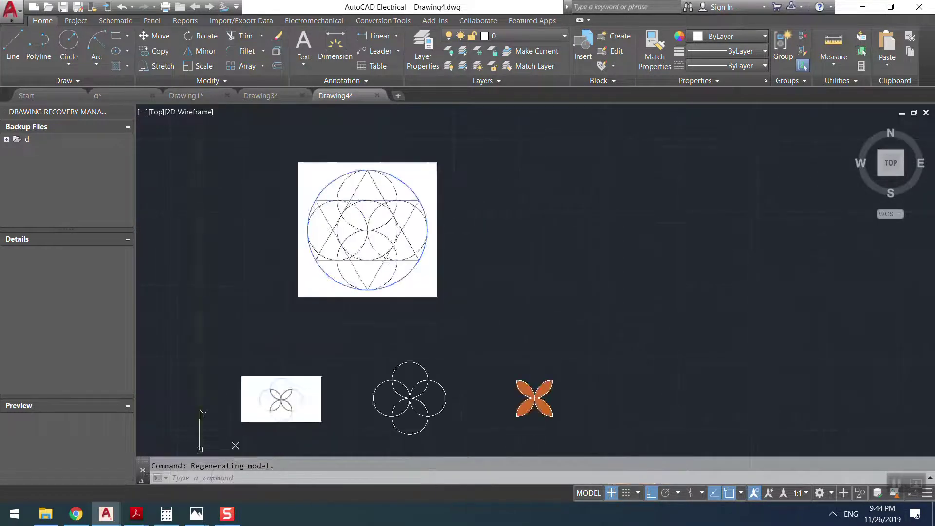
scroll(360, 228, up, 3)
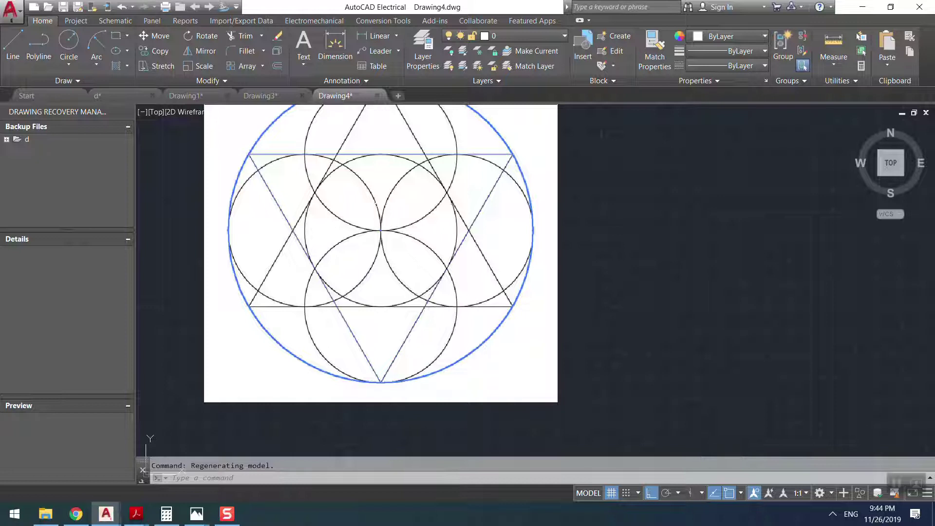
Step: Copy the untrimmed four-circle figure from its centre to the empty area right of the new reference image, with Ortho off
scroll(357, 218, down, 5)
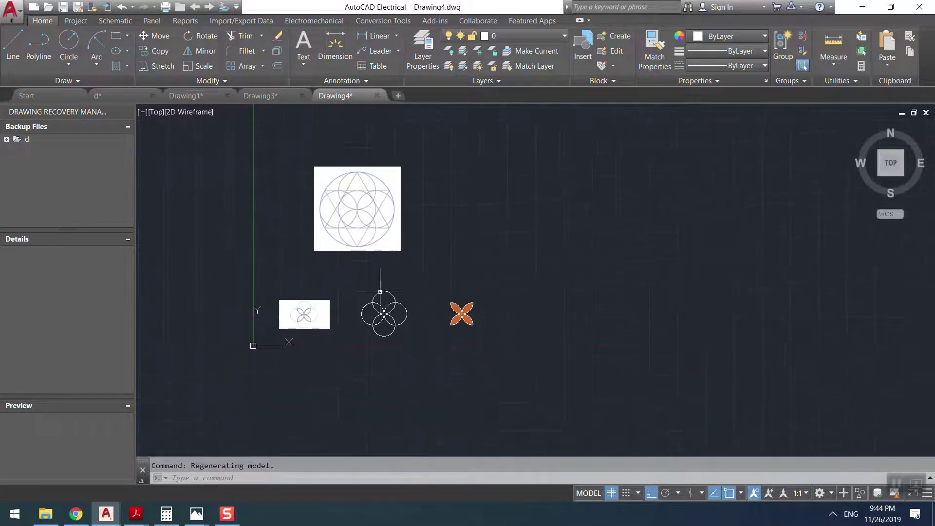
scroll(380, 316, up, 2)
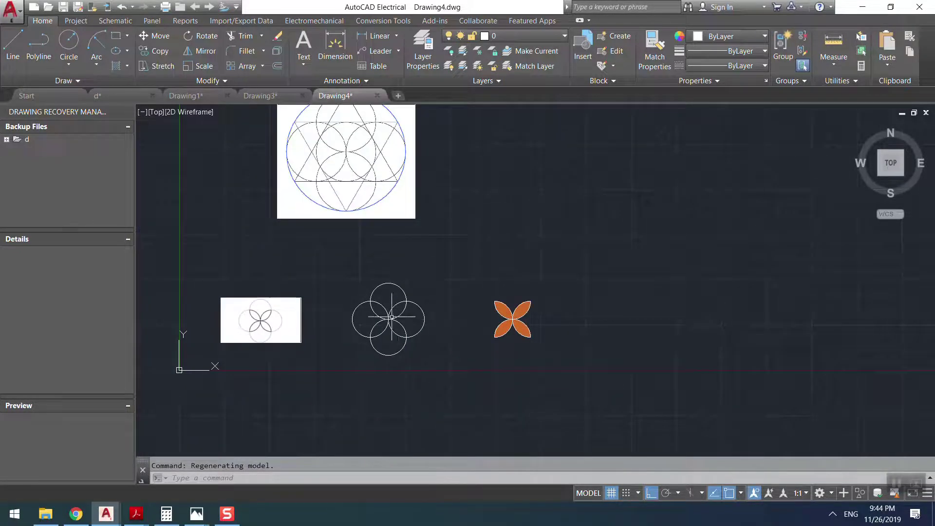
click(438, 268)
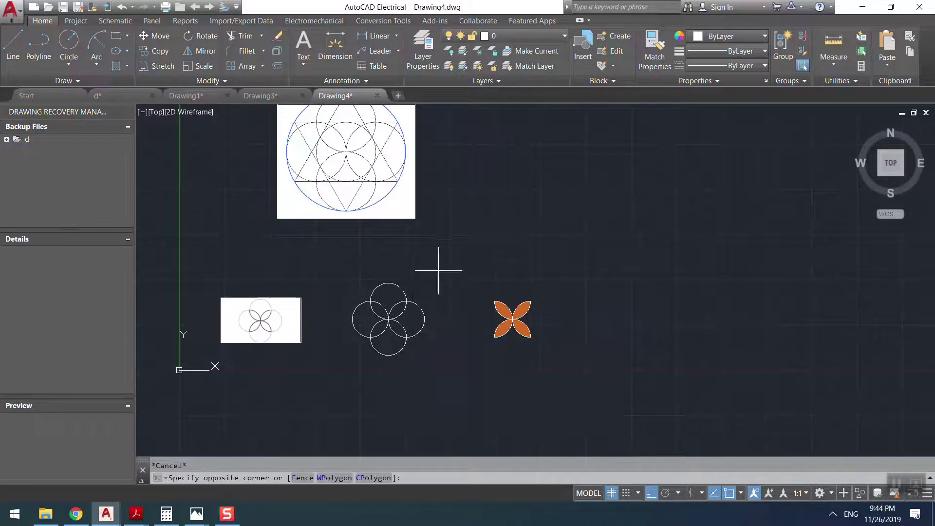
click(338, 374)
text(o)
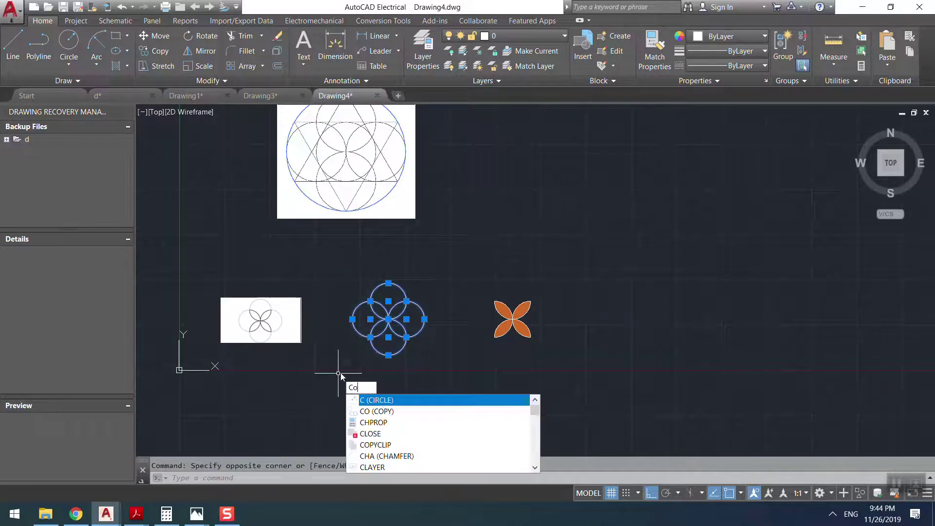
key(Return)
click(389, 319)
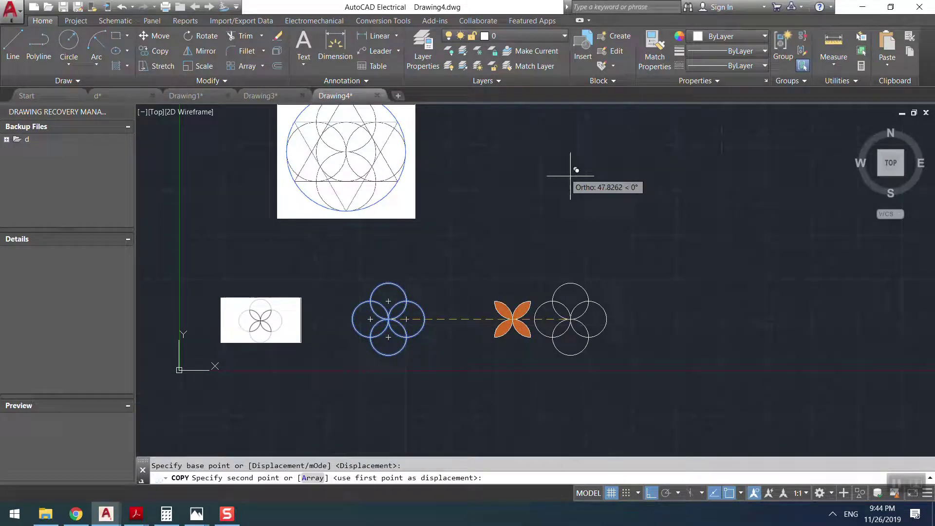
click(650, 494)
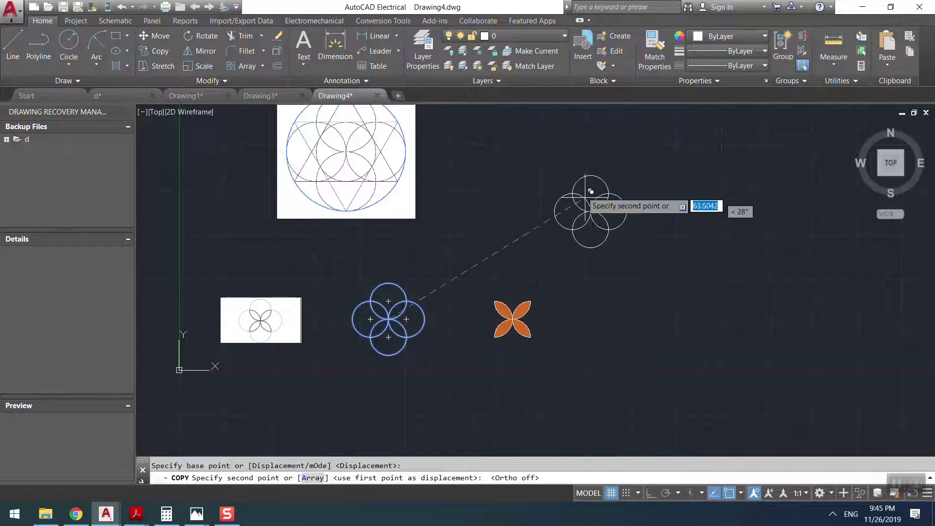
middle_drag(572, 138, 573, 224)
scroll(543, 271, up, 2)
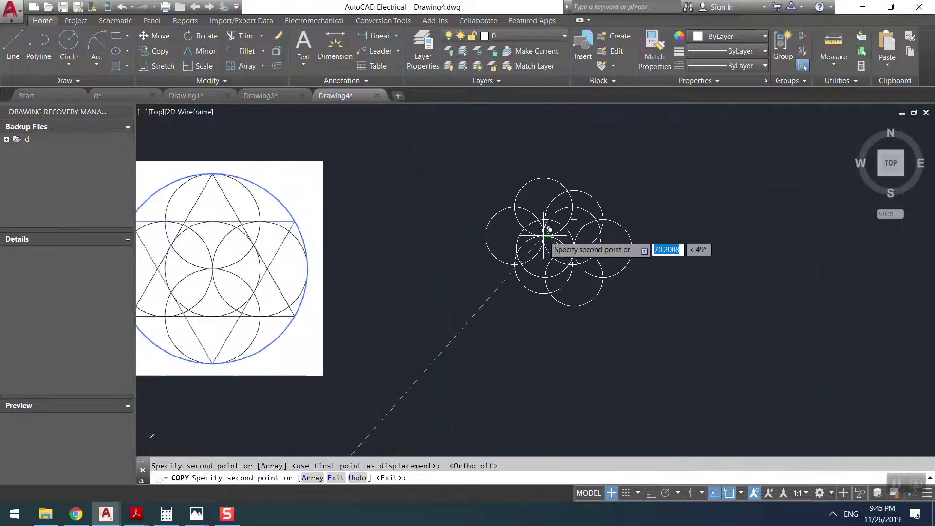
key(Escape)
Step: Draw an enclosing circle centred on the copied figure's shared centre, reaching the top circle's outermost point
middle_drag(612, 282, 561, 290)
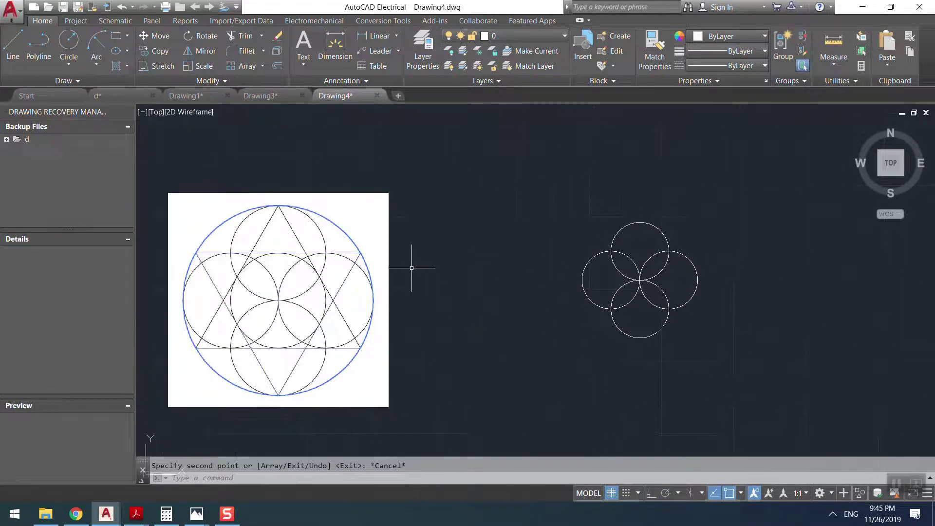
text(c)
key(Return)
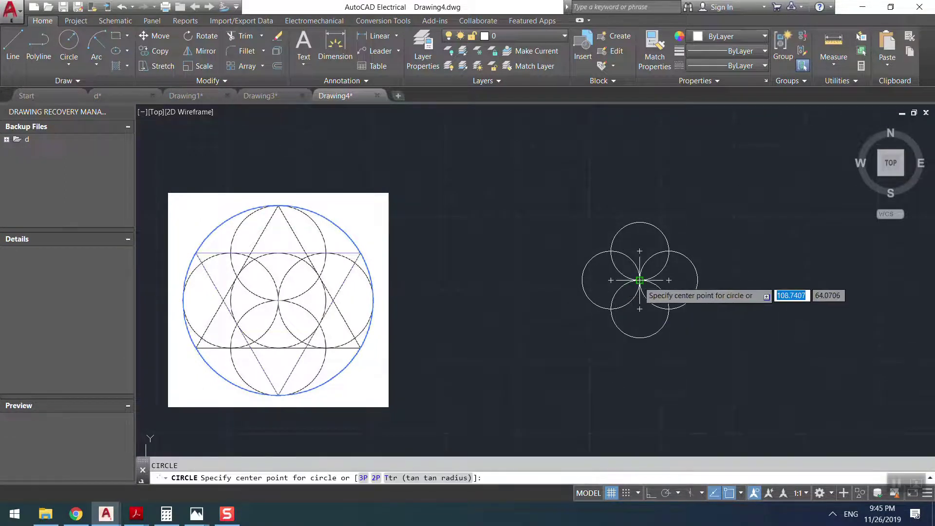
click(639, 280)
click(648, 221)
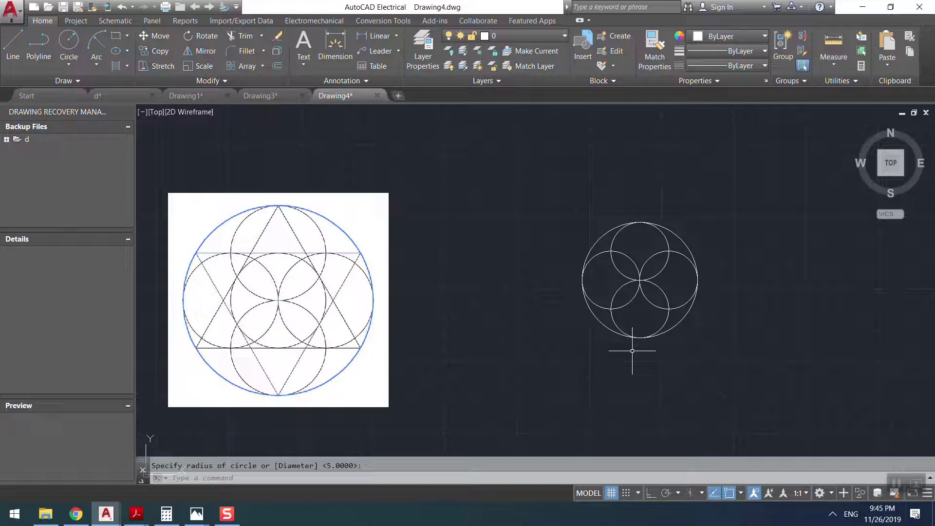
Step: Draw a construction line with Ortho on through the lower-left intersection of the copied figure's small circles
scroll(624, 316, up, 2)
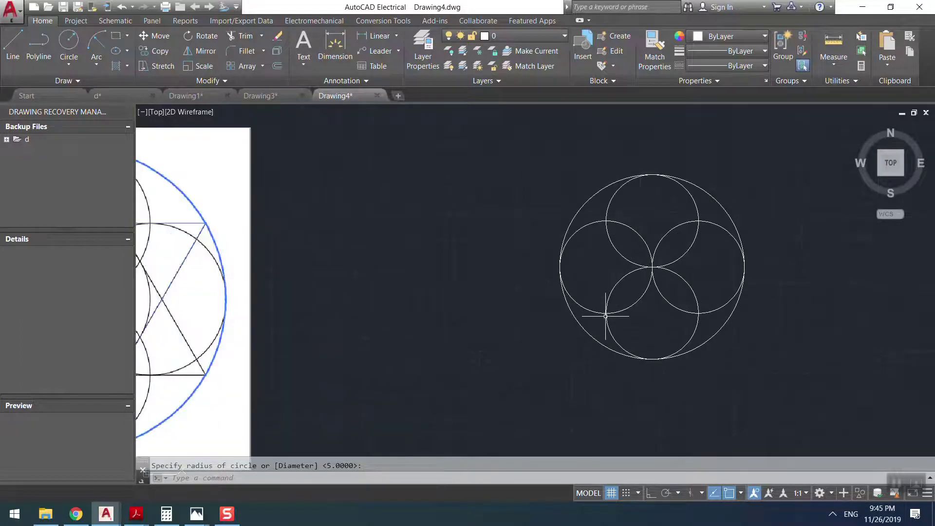
text(l)
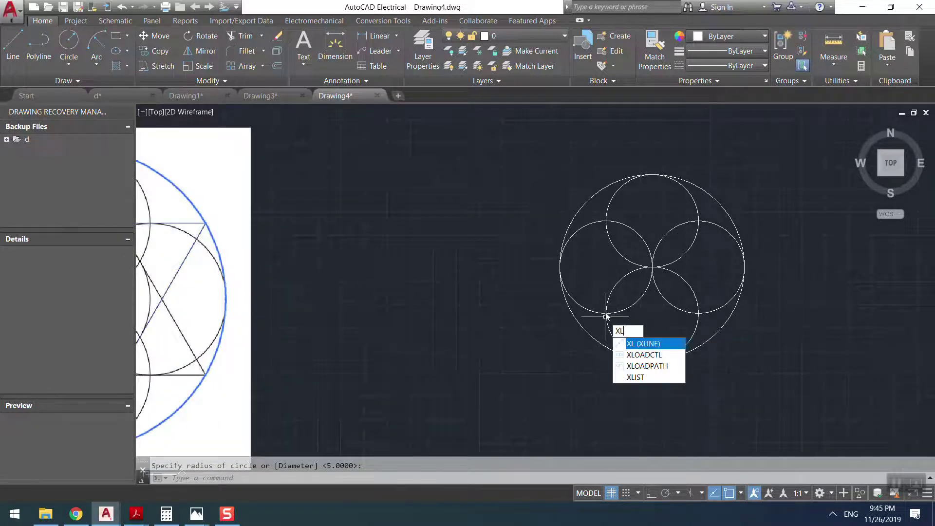
key(Return)
click(653, 314)
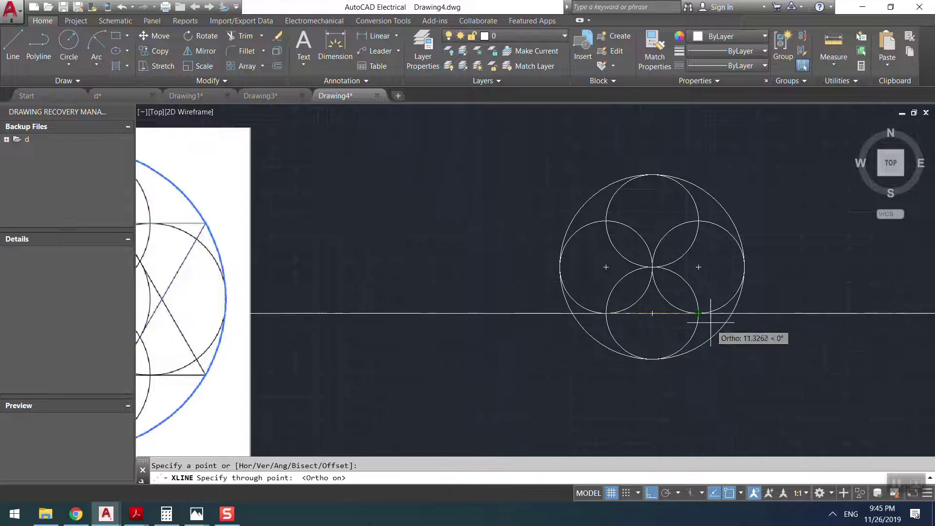
click(780, 312)
key(Escape)
Step: Erase the slightly tilted construction line crossing the lower part of the copied figure
scroll(756, 314, up, 2)
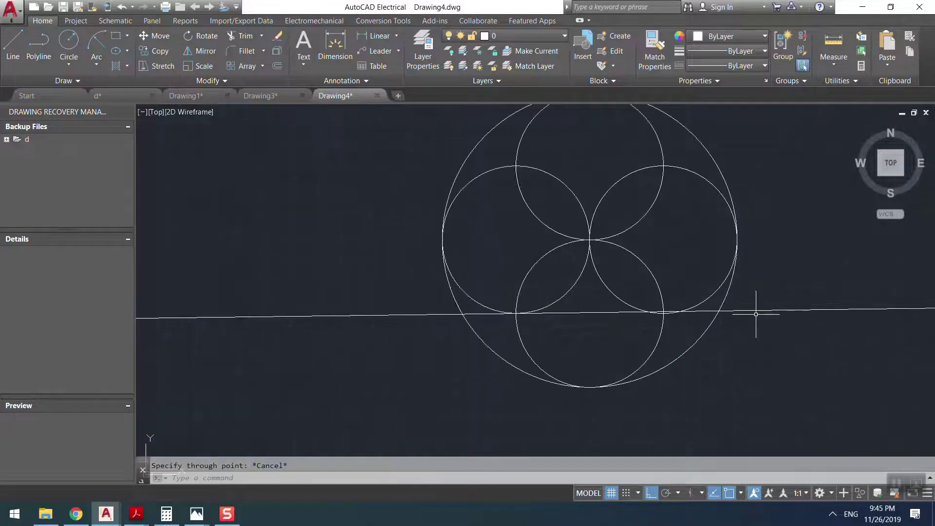
scroll(757, 314, up, 2)
click(726, 299)
click(719, 309)
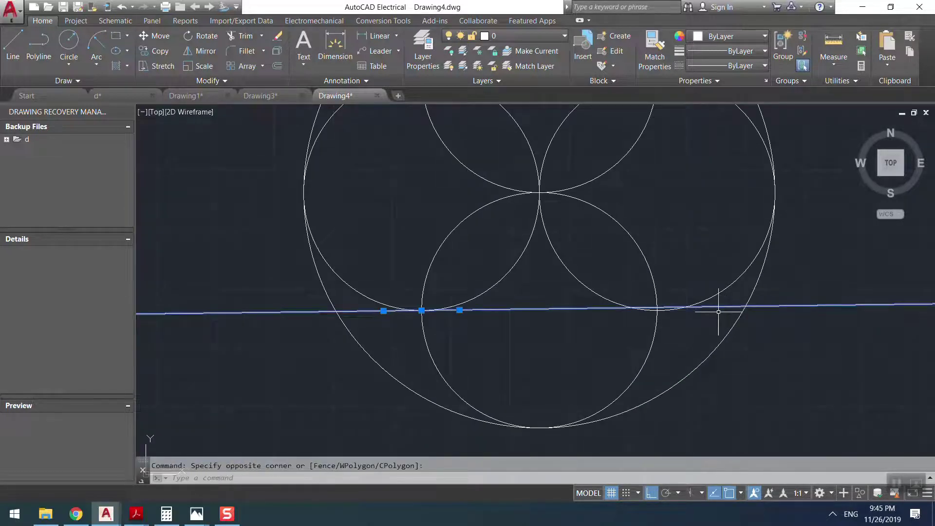
key(Delete)
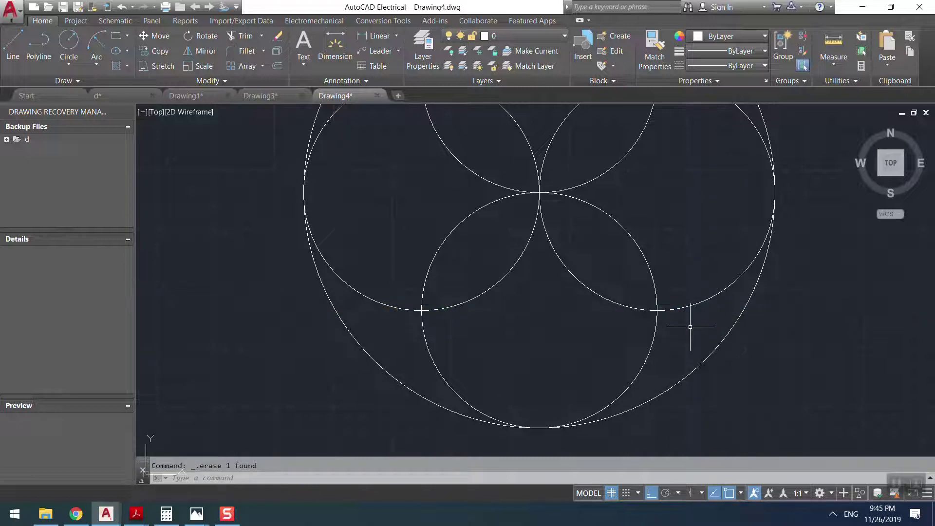
Step: Draw two horizontal construction lines, one through the lower and one through the upper intersections of the small circles
text(xl)
key(Return)
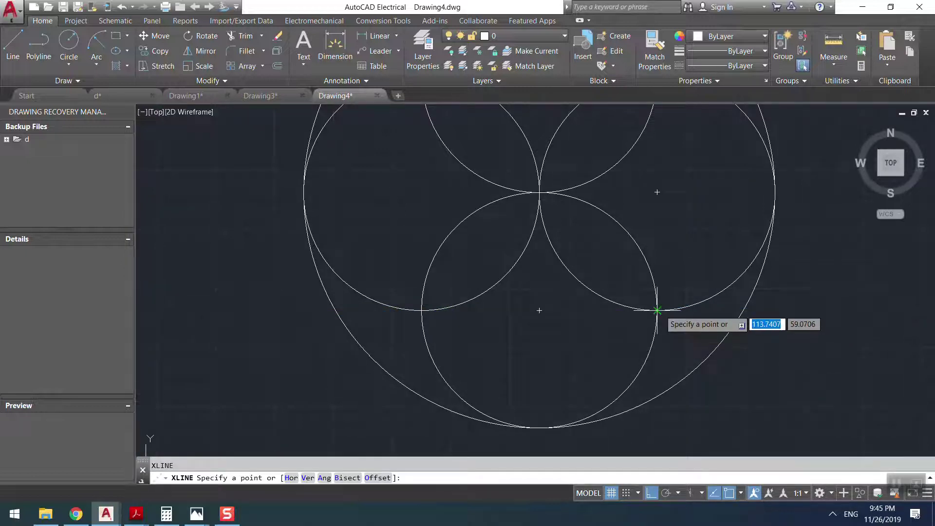
click(657, 310)
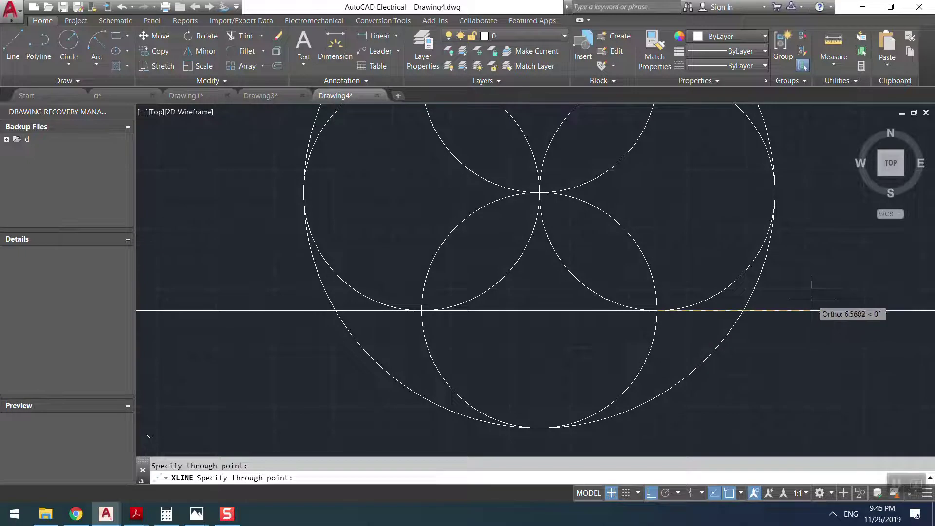
key(Return)
middle_drag(704, 307, 712, 382)
key(Return)
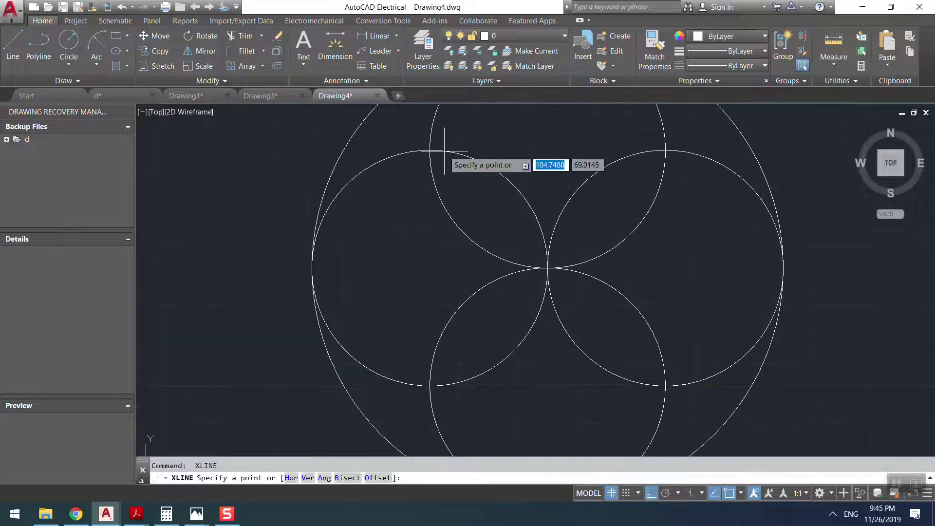
click(428, 148)
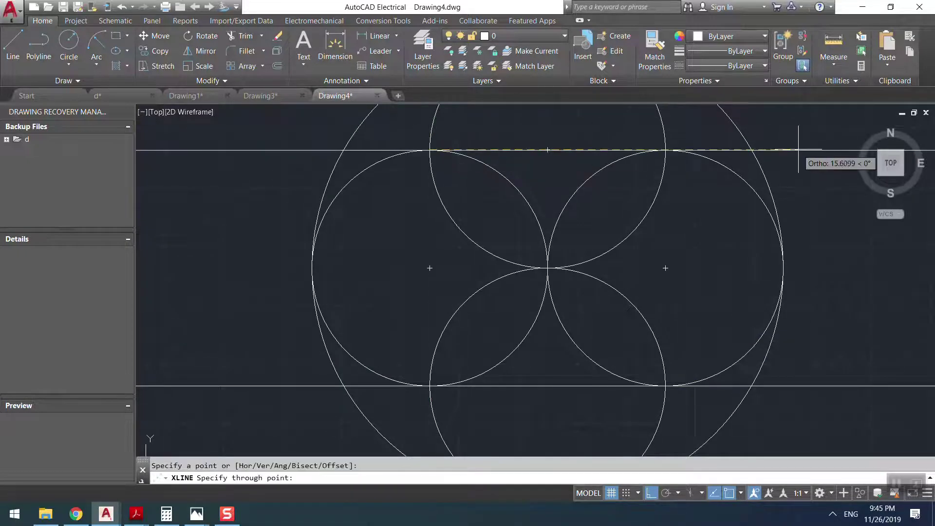
key(Escape)
scroll(550, 278, down, 6)
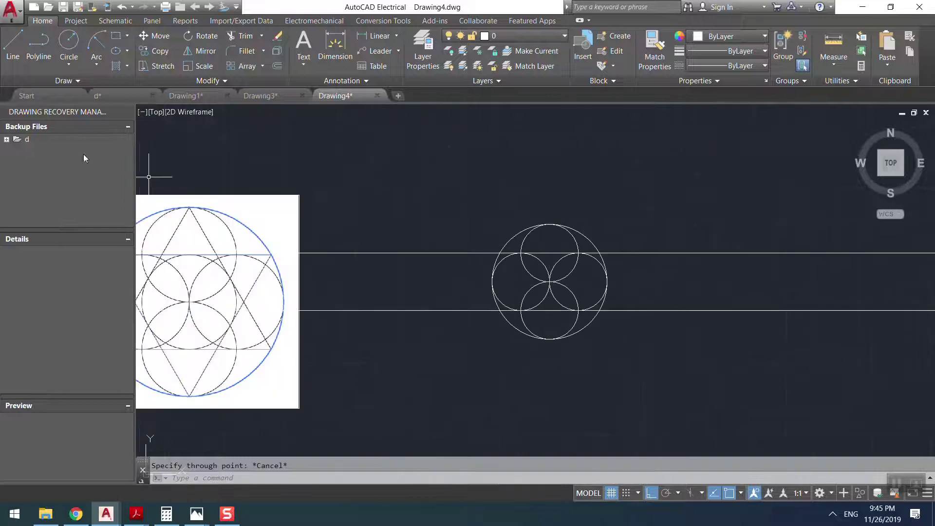
Step: Draw the upright triangle's two sides from the enclosing circle's top point to where the lower construction line meets that circle
click(13, 44)
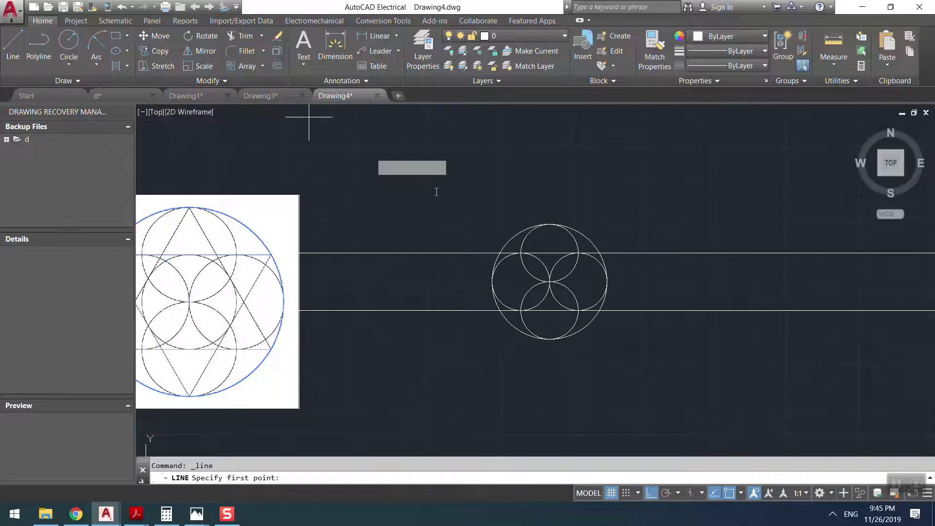
click(549, 225)
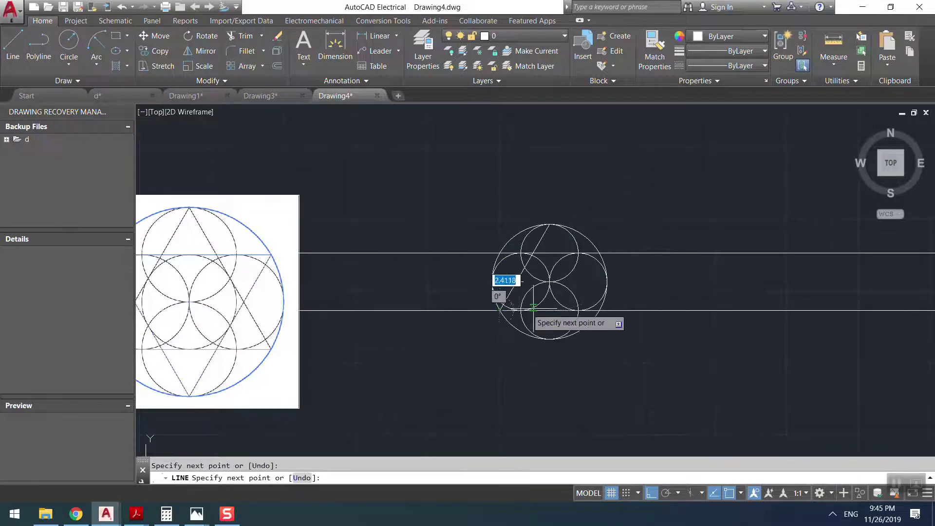
key(Escape)
scroll(560, 229, up, 6)
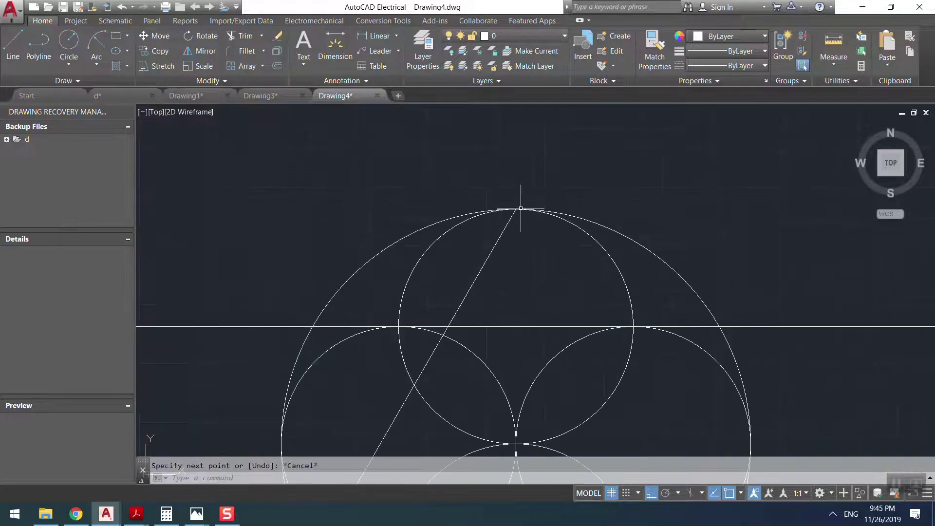
key(Return)
click(515, 208)
scroll(516, 208, down, 4)
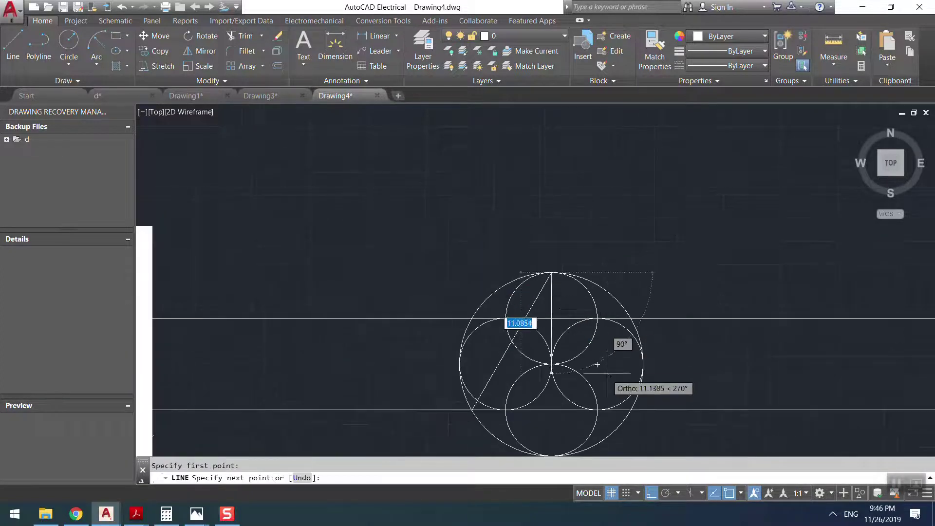
middle_drag(595, 362, 522, 296)
click(555, 348)
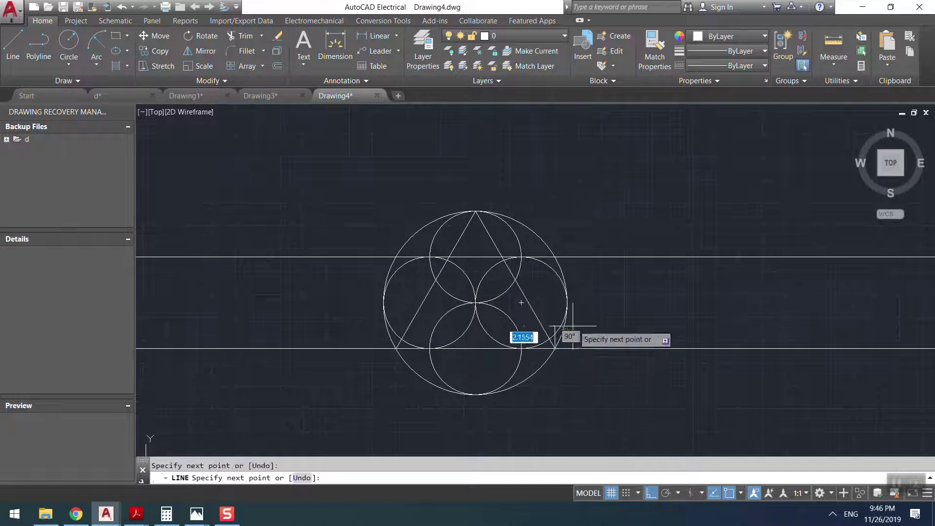
key(Escape)
Step: Draw the inverted triangle's two sides from the enclosing circle's bottom point to where the upper construction line meets that circle
key(Return)
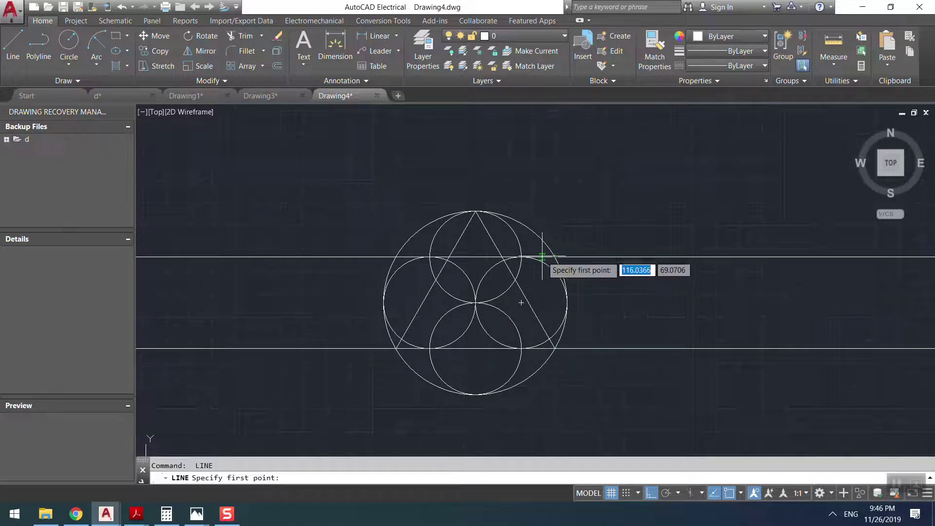
click(476, 394)
click(555, 256)
key(Escape)
key(Return)
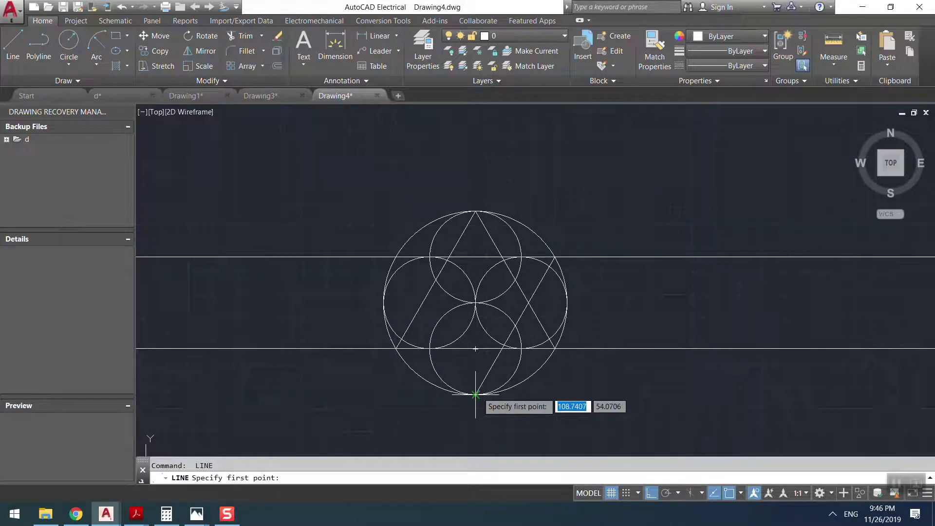
click(476, 395)
click(397, 258)
key(Escape)
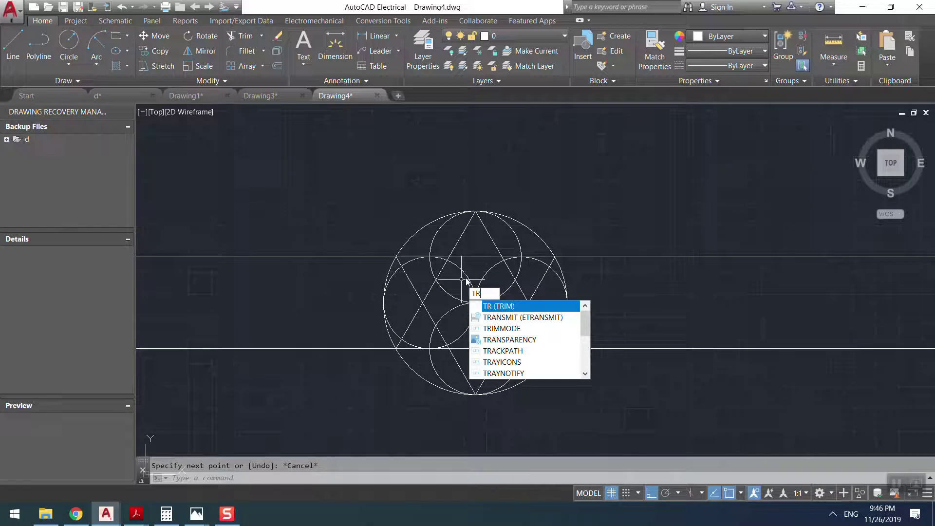
Step: Trim both construction lines outside the enclosing circle on each side, leaving only the triangles' horizontal edges
key(Return)
key(Return)
click(571, 243)
click(627, 364)
click(619, 354)
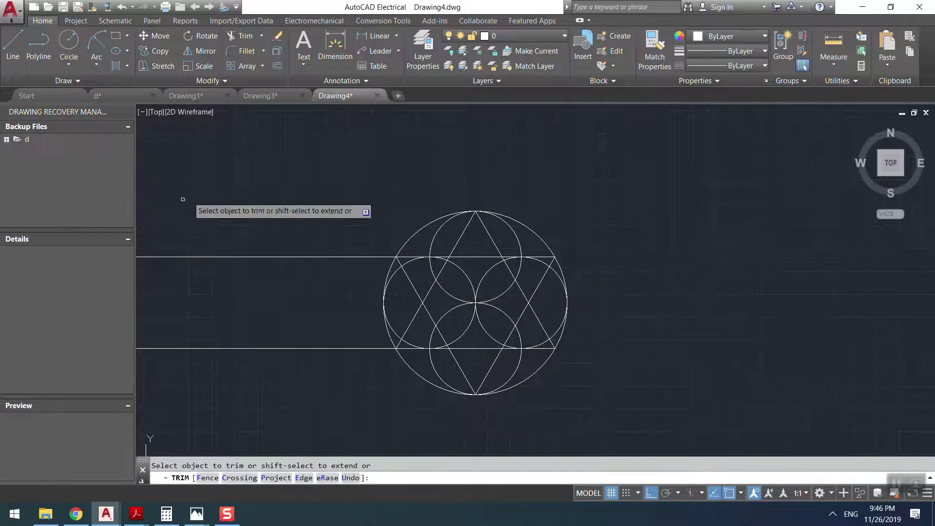
click(307, 212)
click(259, 368)
scroll(347, 349, up, 2)
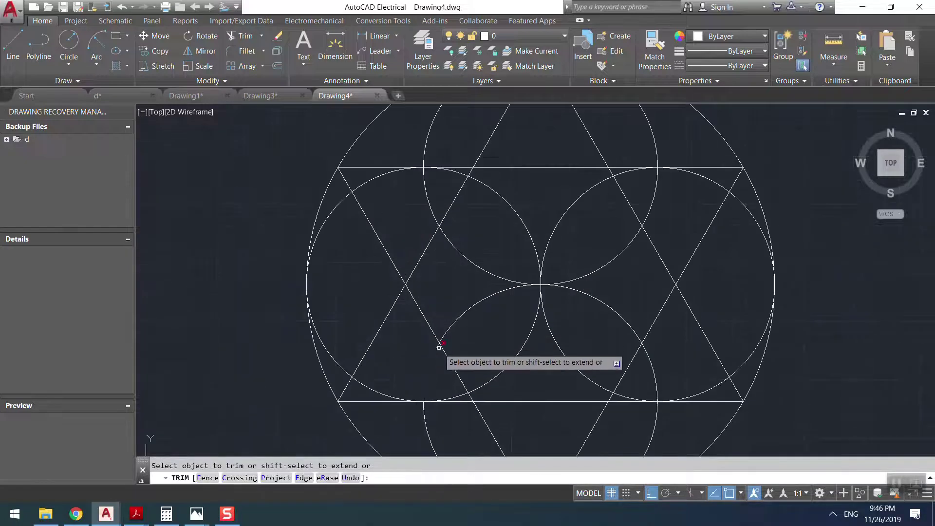
key(Escape)
scroll(299, 320, down, 2)
middle_drag(299, 320, 561, 328)
scroll(561, 328, up, 1)
scroll(419, 339, down, 3)
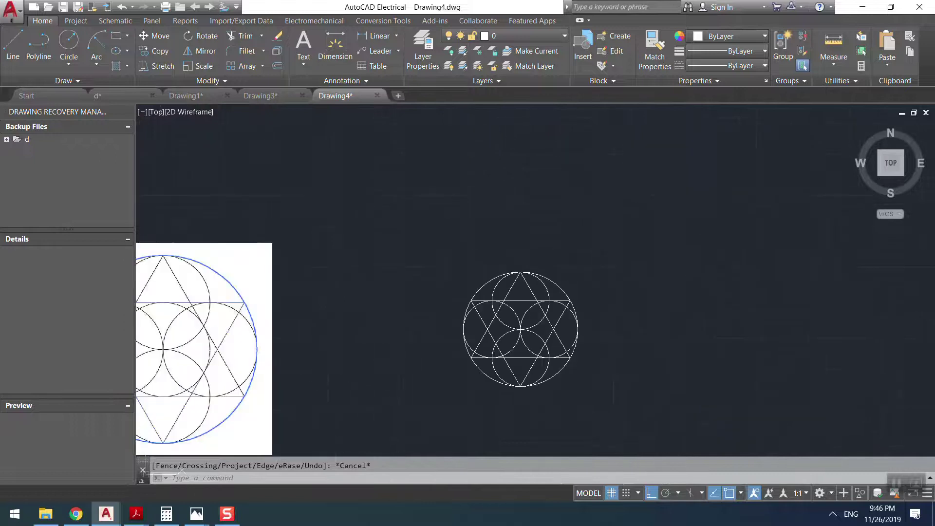
middle_drag(419, 339, 475, 316)
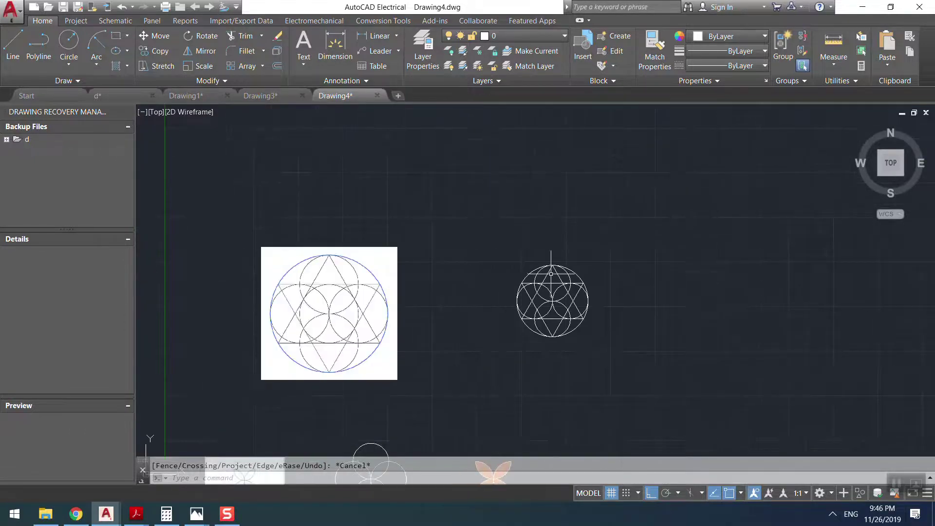
click(663, 243)
click(461, 384)
text(co)
key(Return)
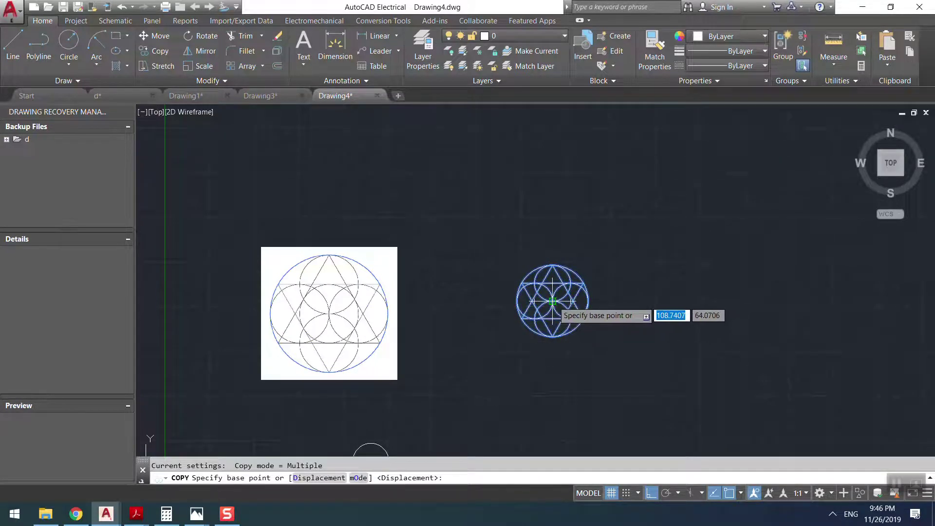
key(Escape)
Step: Copy the completed circle-and-triangle pattern three times to its right in a touching row, spaced 20 units apart
click(613, 264)
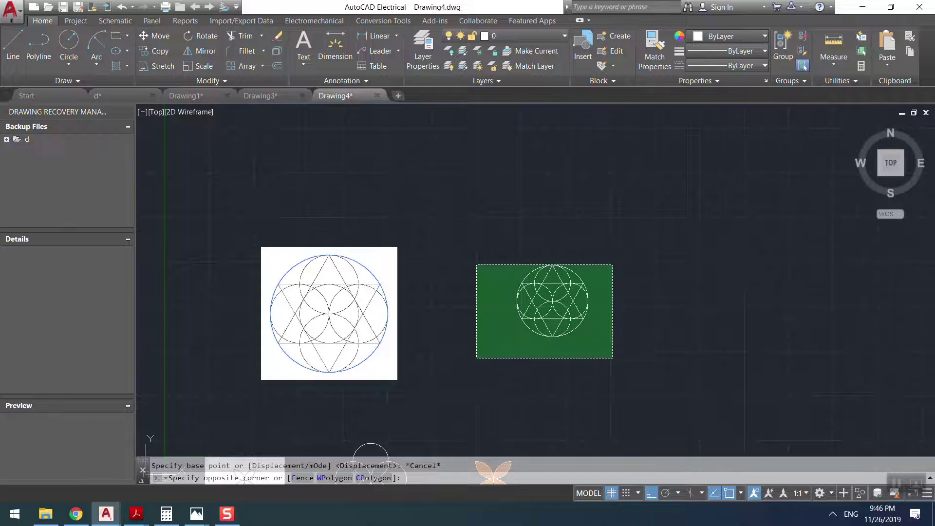
click(478, 359)
text(c)
key(Return)
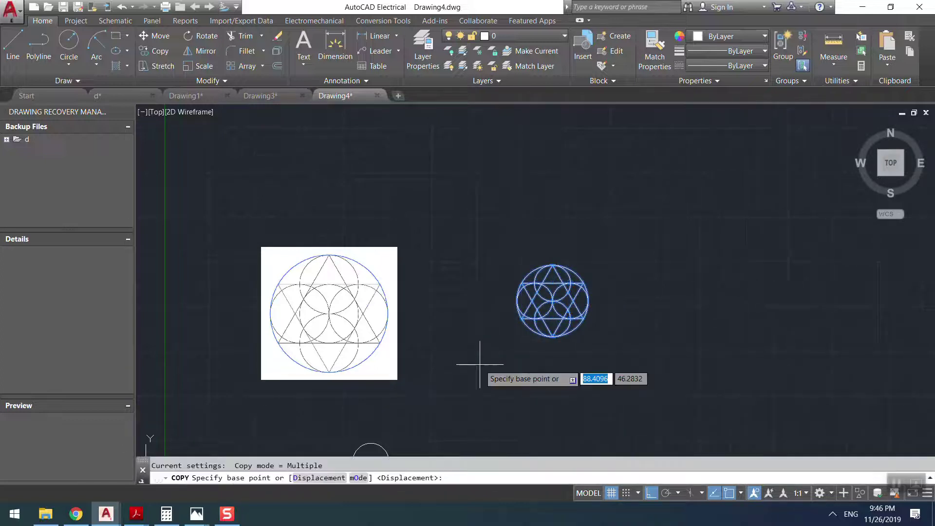
click(517, 301)
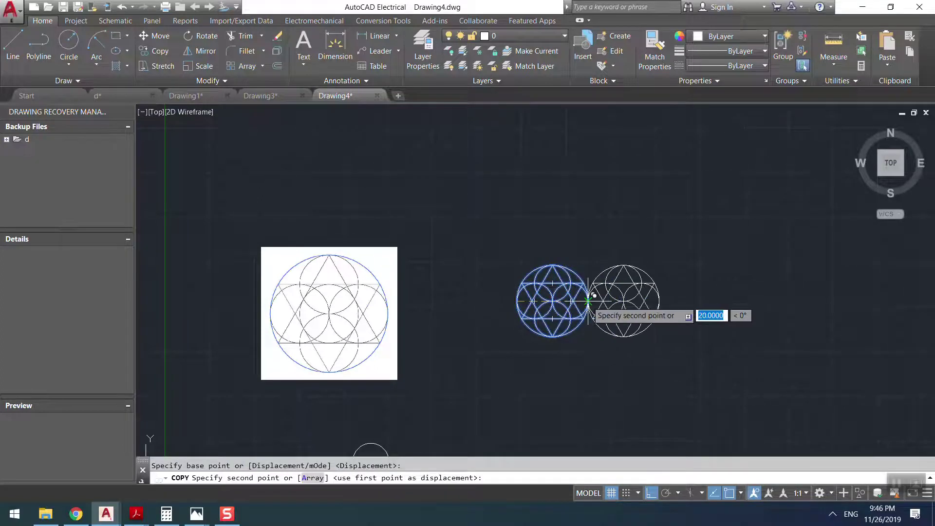
click(589, 301)
click(660, 301)
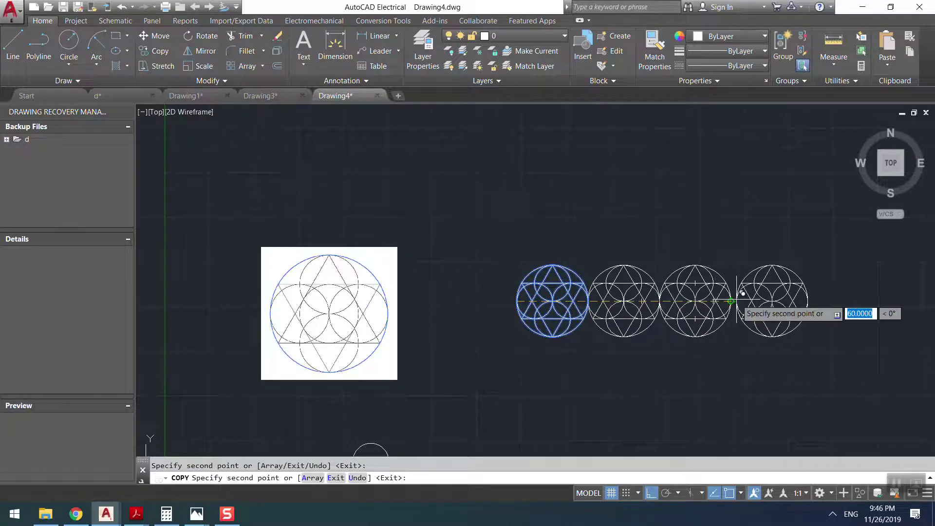
click(736, 302)
key(Return)
click(803, 266)
key(Escape)
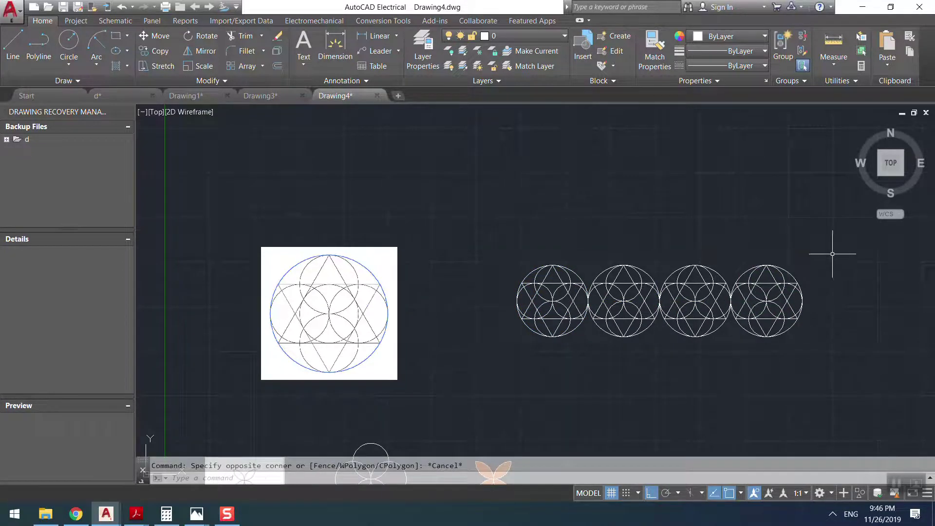
Step: Copy the row of four patterns upward twice at distances of 20 and 40 units, forming three touching rows
click(838, 250)
click(489, 382)
text(c)
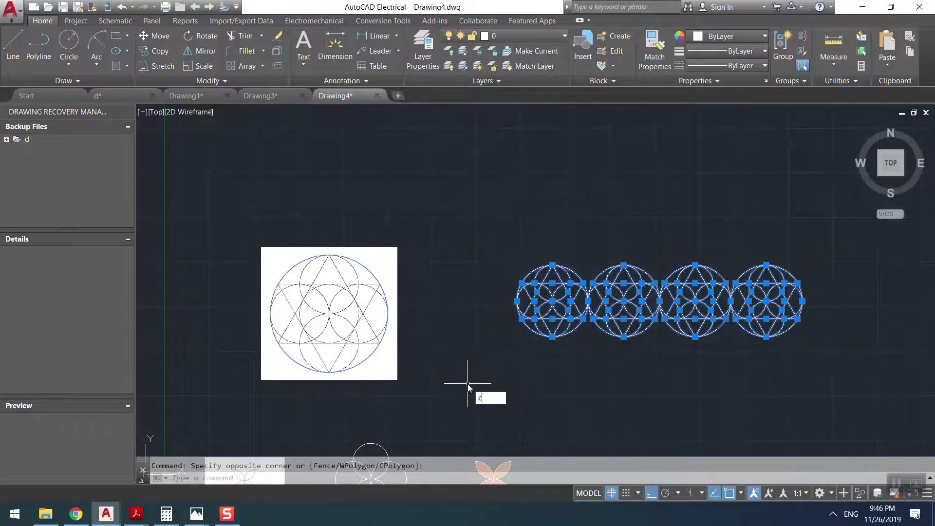
text(o)
key(Return)
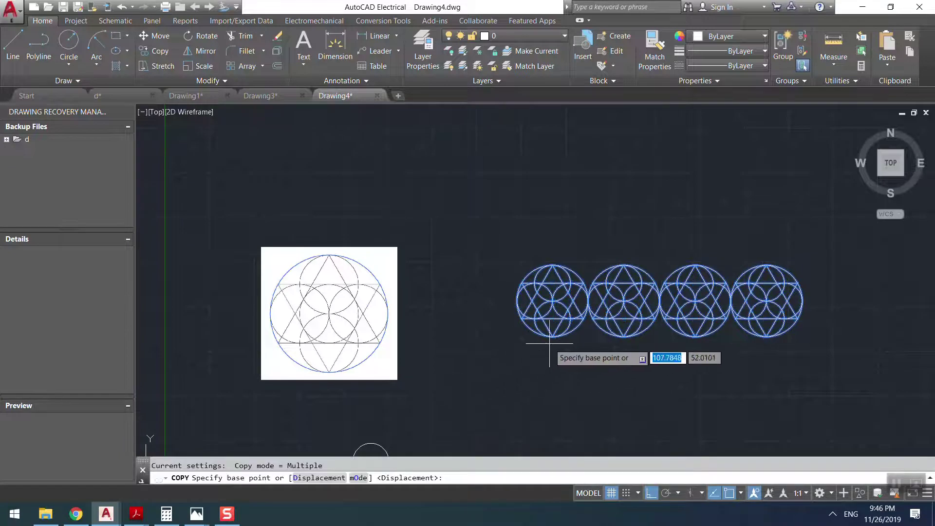
click(553, 336)
click(553, 264)
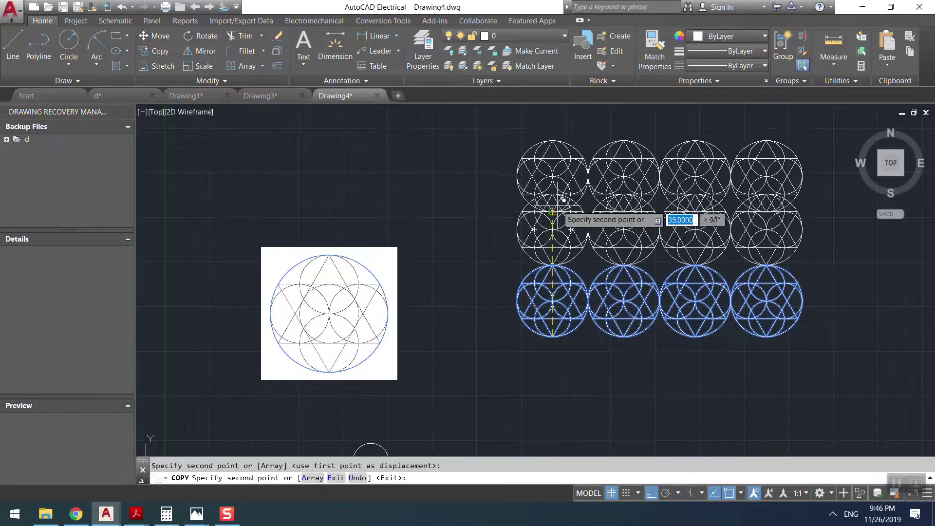
click(553, 194)
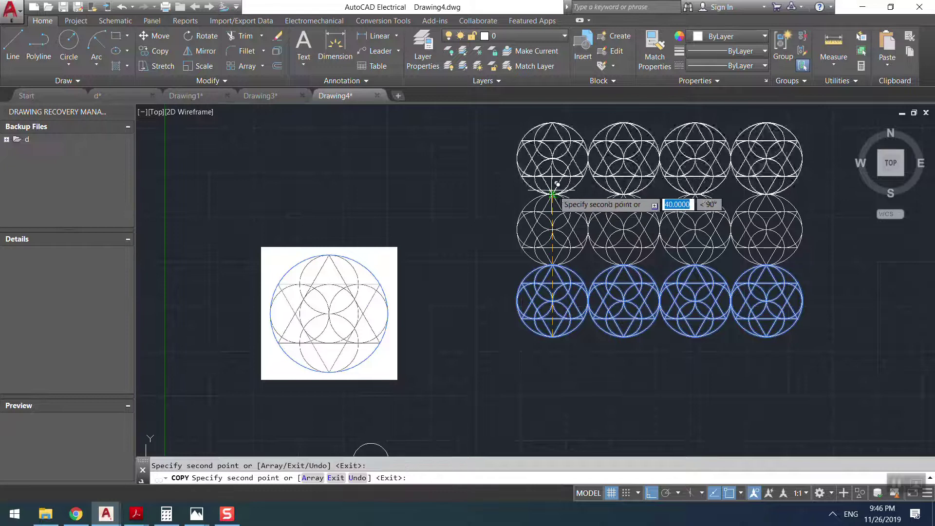
key(Escape)
middle_drag(603, 247, 536, 335)
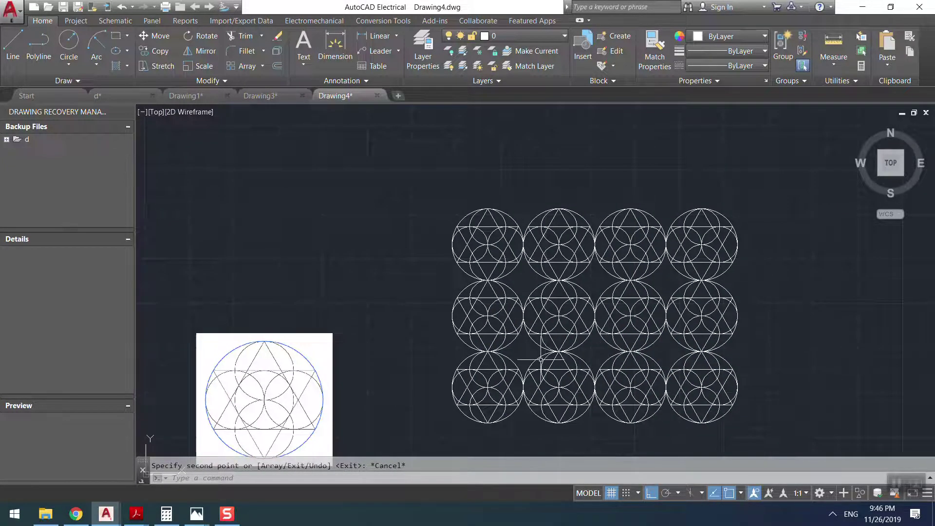
scroll(521, 350, up, 2)
scroll(526, 360, down, 4)
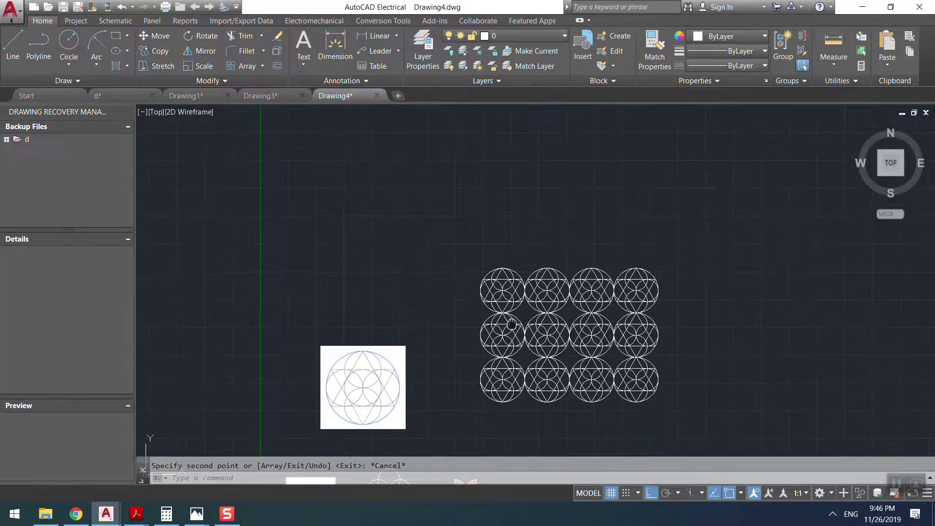
middle_drag(518, 363, 506, 285)
scroll(481, 381, up, 2)
click(493, 328)
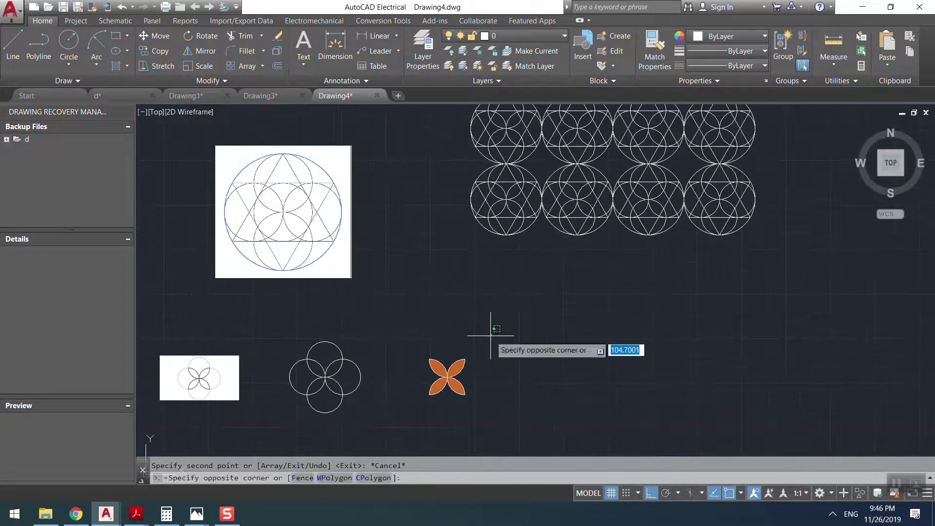
click(390, 420)
text(CO)
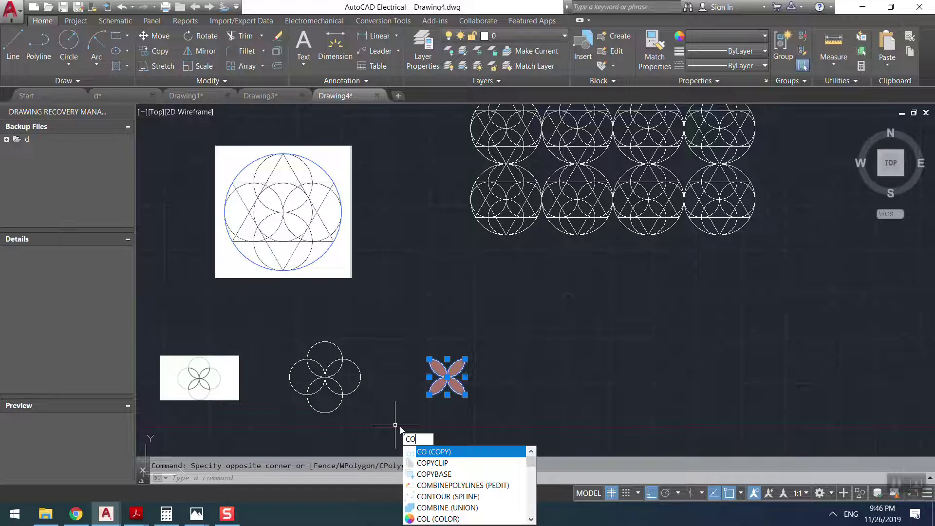
key(Return)
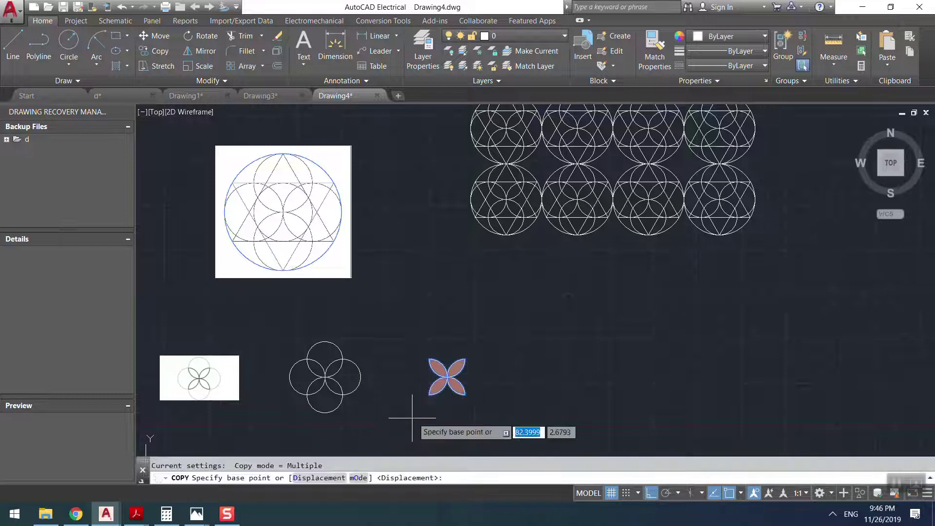
click(447, 377)
middle_drag(501, 297, 520, 450)
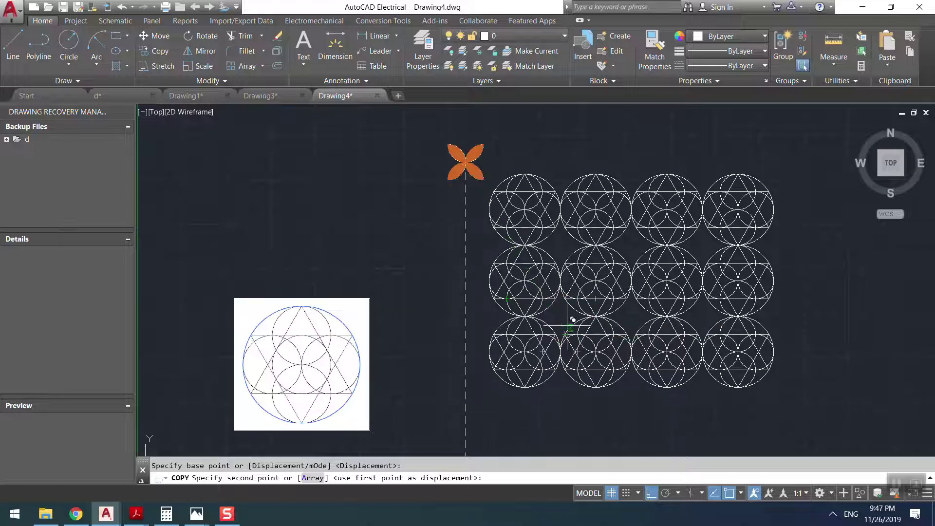
click(652, 494)
scroll(563, 317, up, 4)
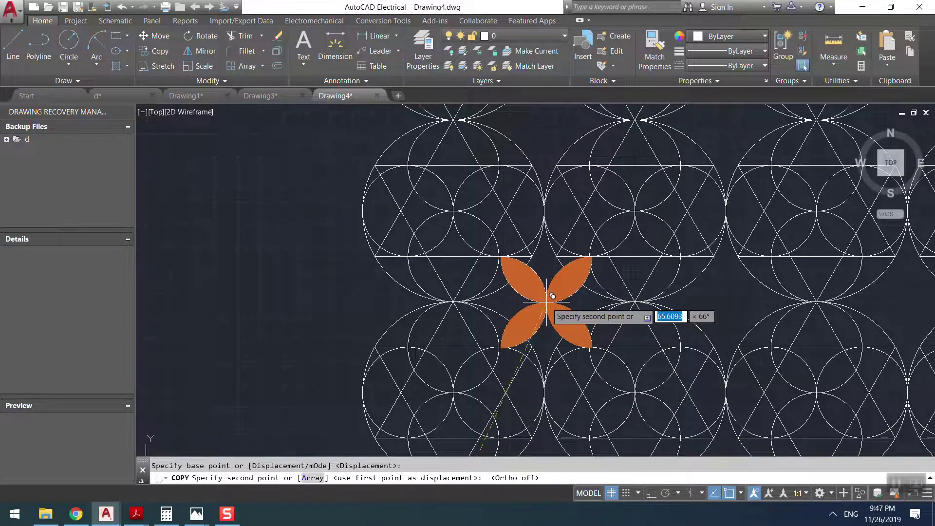
scroll(553, 297, down, 2)
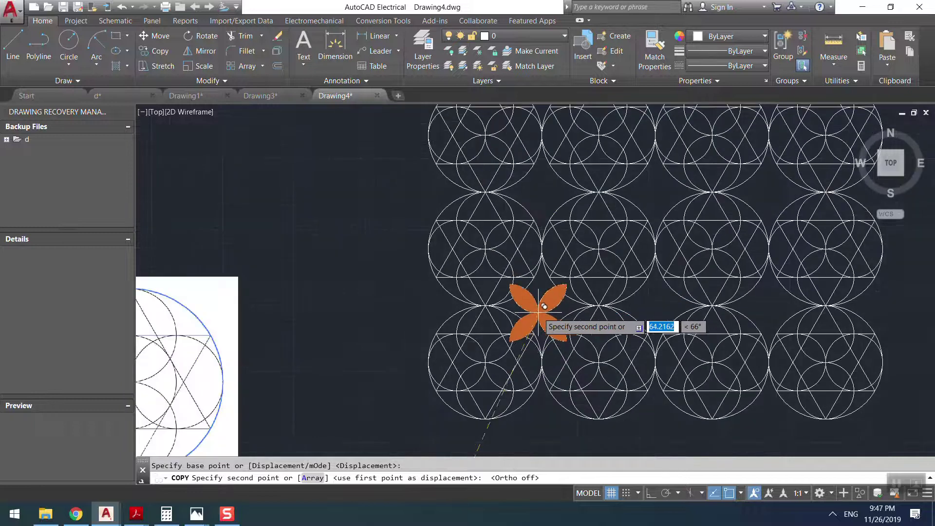
key(Escape)
Step: Copy the orange four-petal motif from its centre into the empty space below the pattern grid
scroll(427, 346, down, 2)
middle_drag(472, 436, 443, 324)
click(443, 325)
click(345, 387)
text(c)
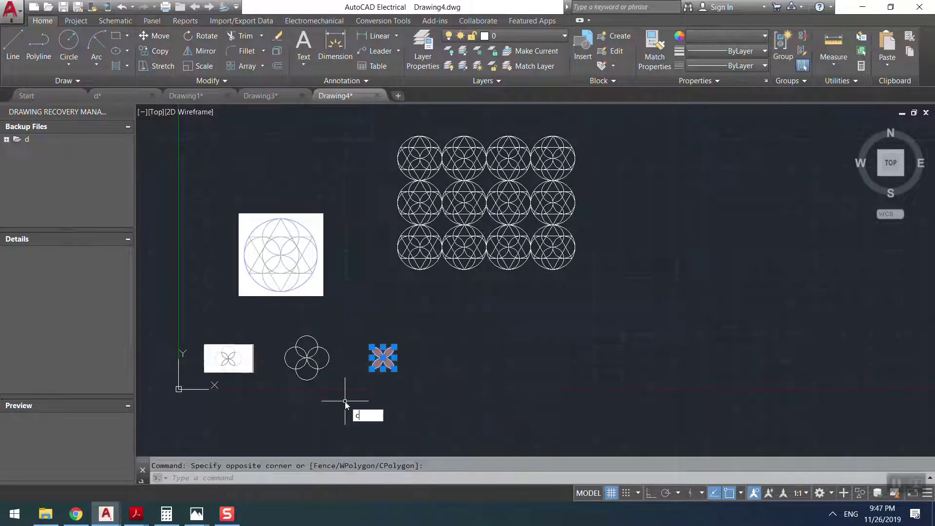
text(o)
key(Return)
click(384, 360)
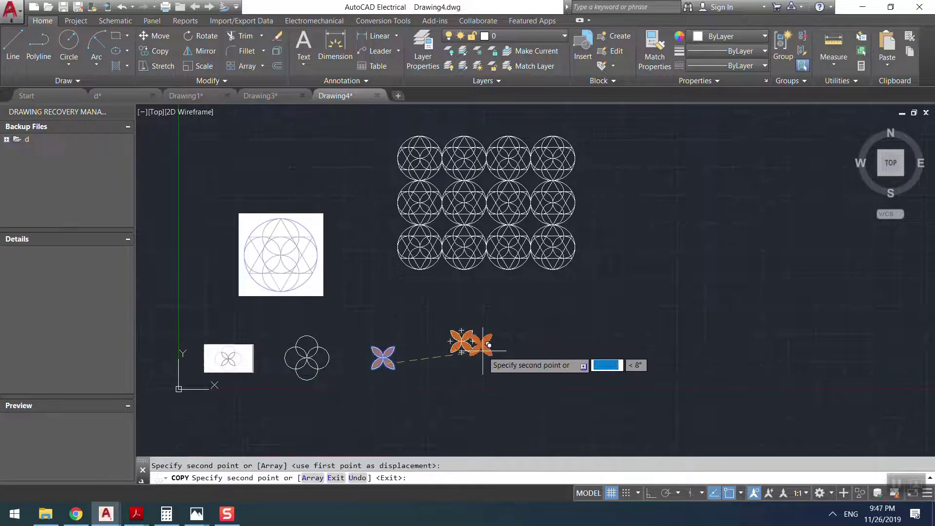
scroll(475, 347, up, 4)
key(Return)
Step: Scale the copied petal motif about its centre by a factor of 0.5
click(491, 287)
click(372, 392)
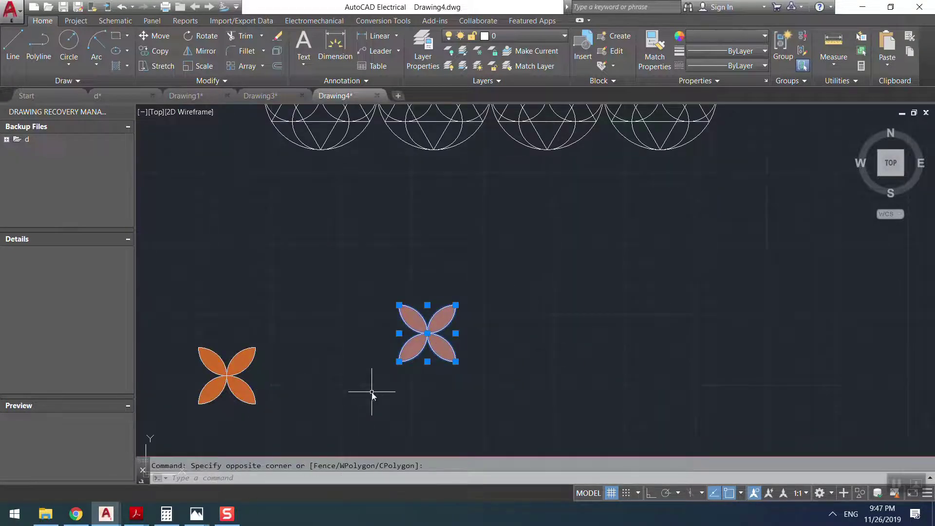
key(Return)
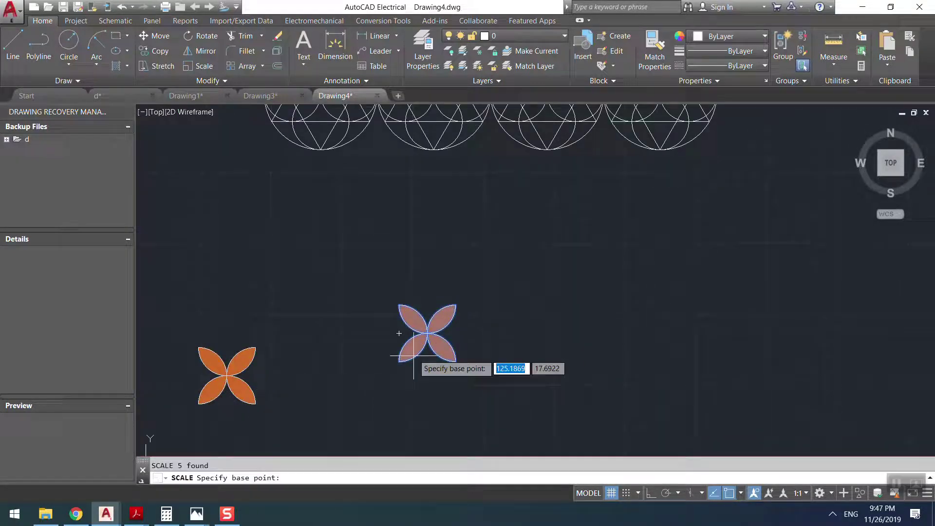
click(427, 333)
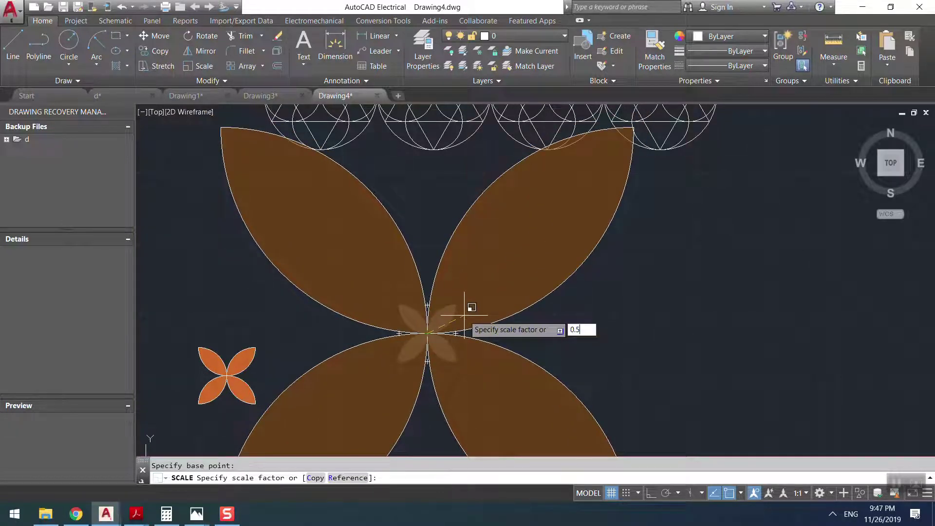
key(Return)
Step: Copy the half-size petal motif from its centre into the gap between the first two columns of the lower two rows
click(467, 311)
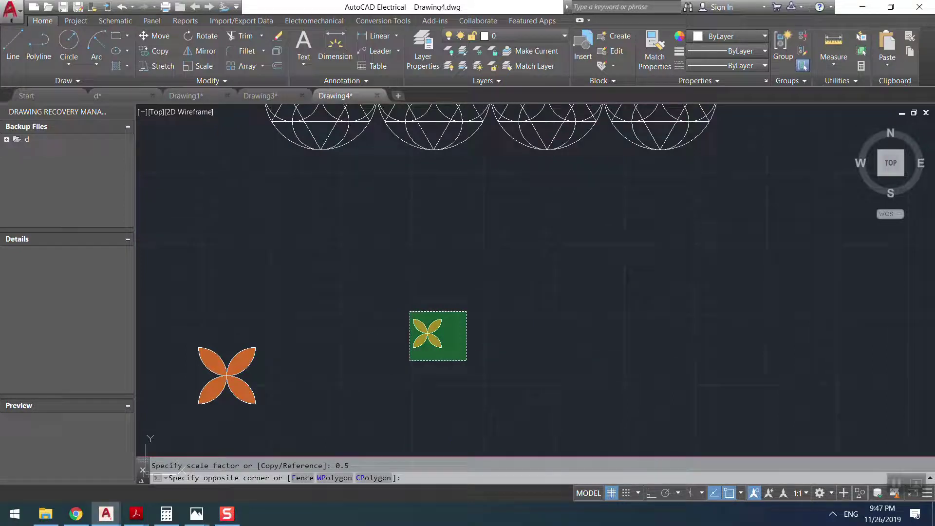
click(387, 382)
text(co)
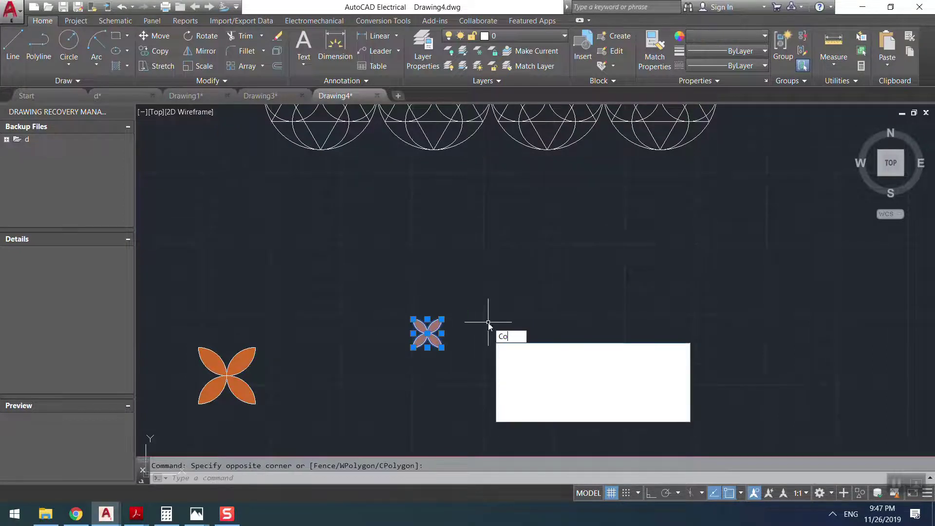
key(Return)
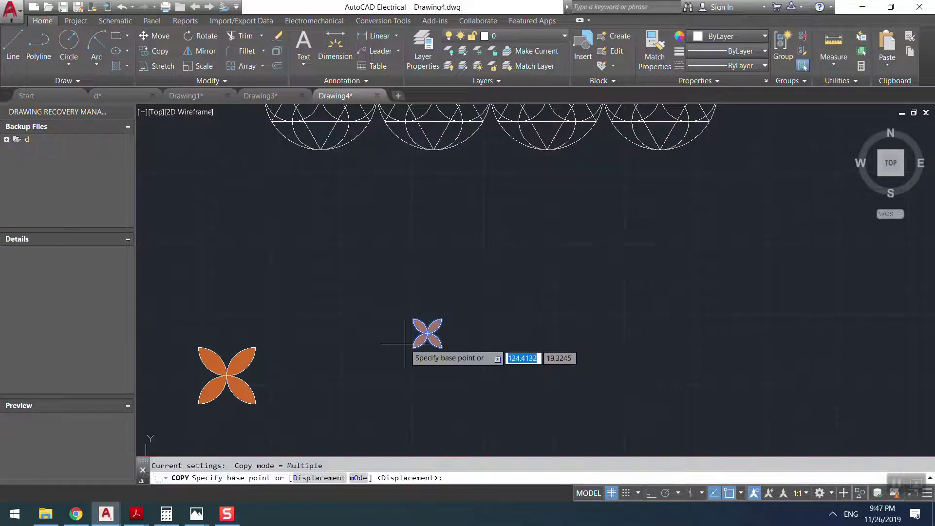
click(427, 333)
scroll(407, 292, up, 2)
middle_drag(397, 251, 443, 342)
scroll(443, 343, up, 4)
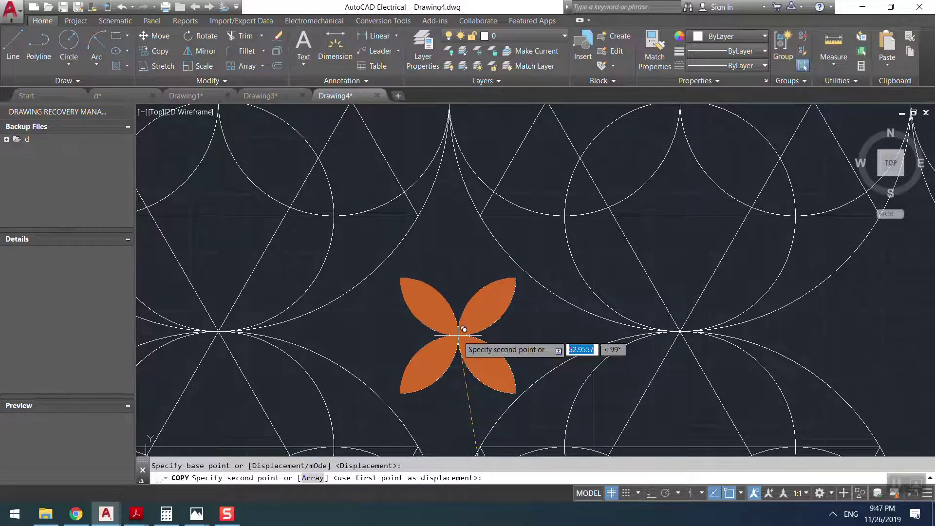
click(463, 329)
scroll(463, 330, down, 2)
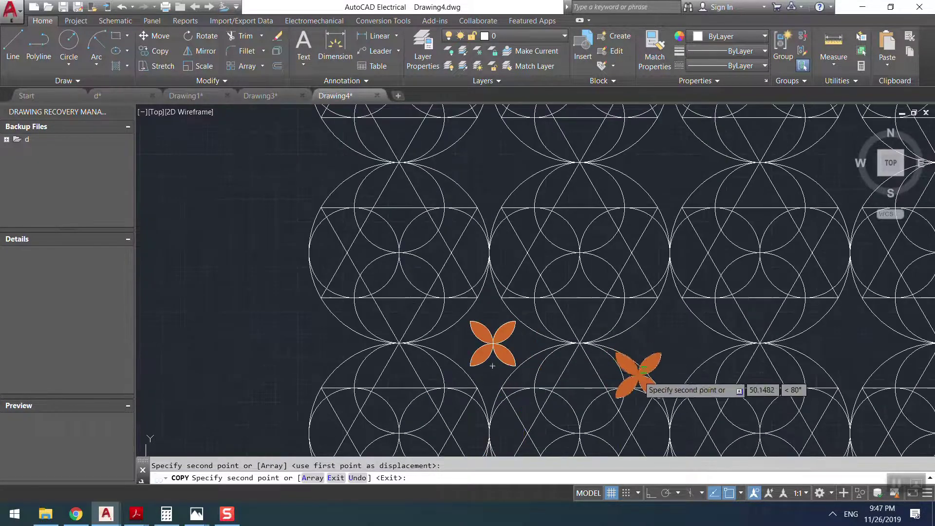
key(Escape)
Step: Draw a vertical construction line with Ortho on through the point where the first two columns' enclosing circles touch
scroll(509, 352, up, 4)
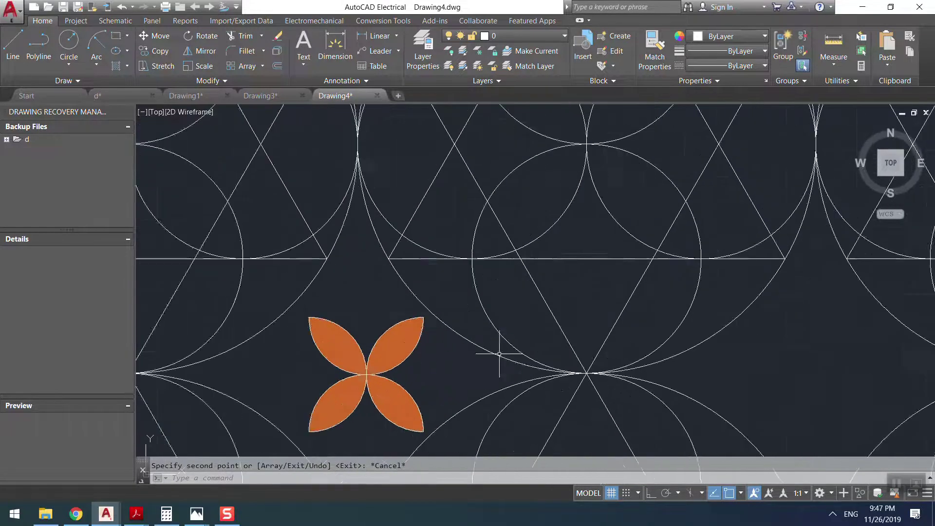
scroll(417, 362, down, 5)
scroll(416, 365, up, 5)
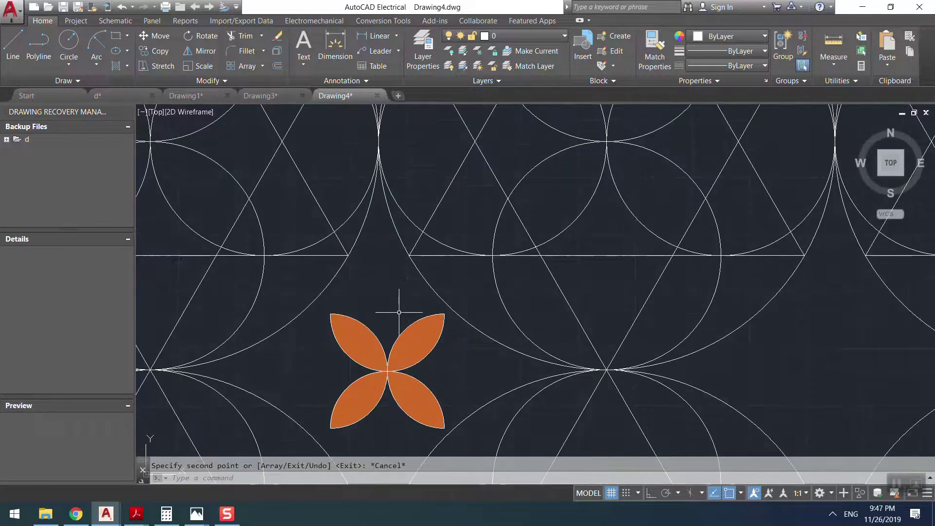
text(xl)
key(Return)
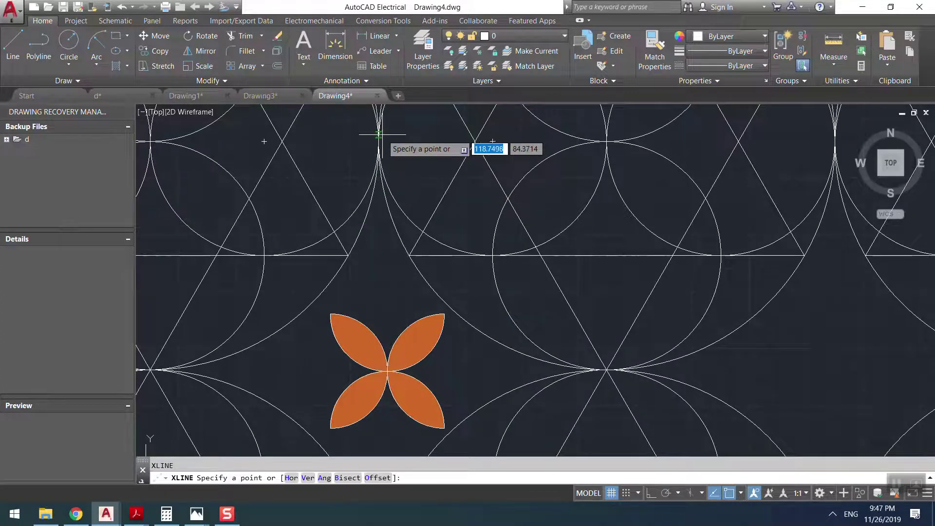
click(379, 133)
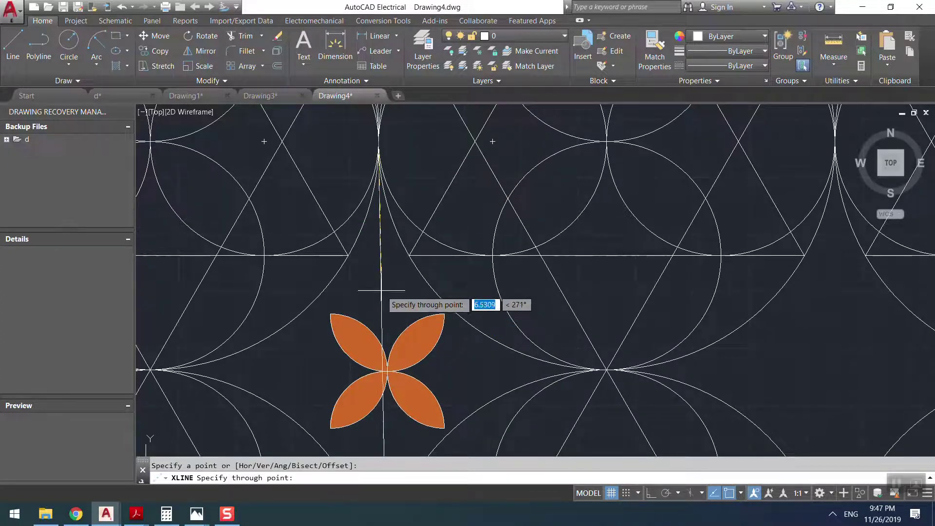
click(381, 420)
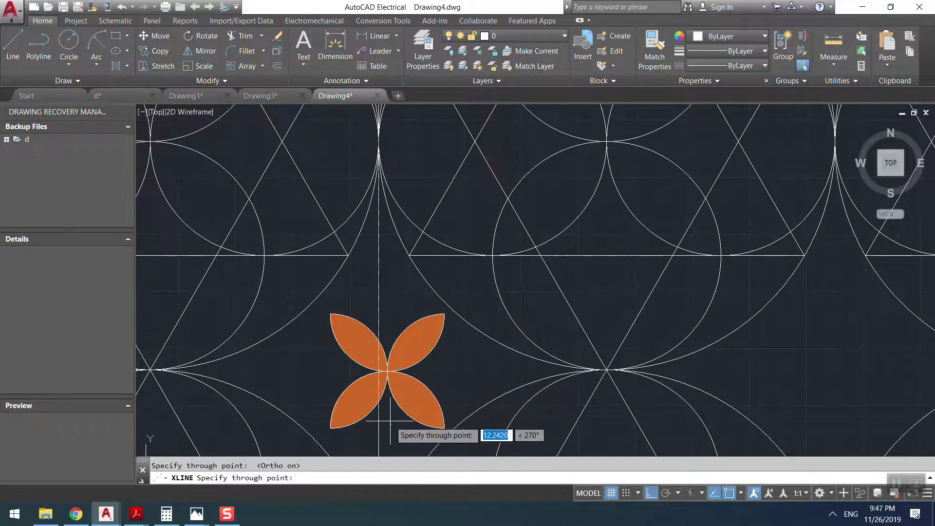
key(Escape)
Step: Draw a horizontal construction line through the point where the lower two rows' enclosing circles touch
key(Return)
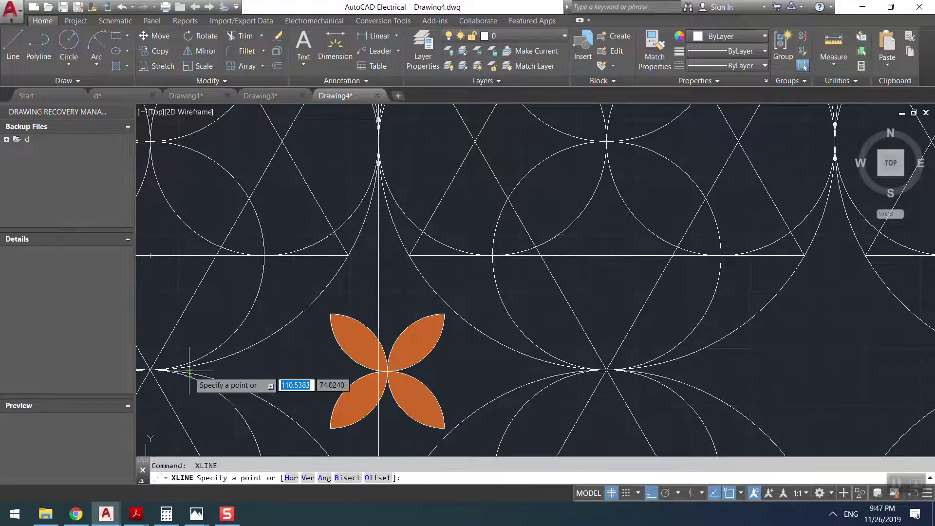
click(152, 370)
key(Escape)
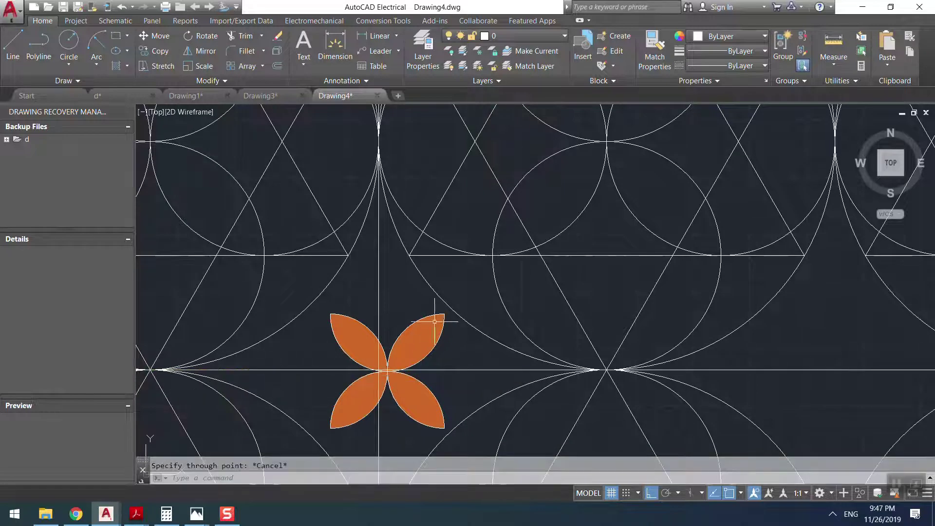
key(Escape)
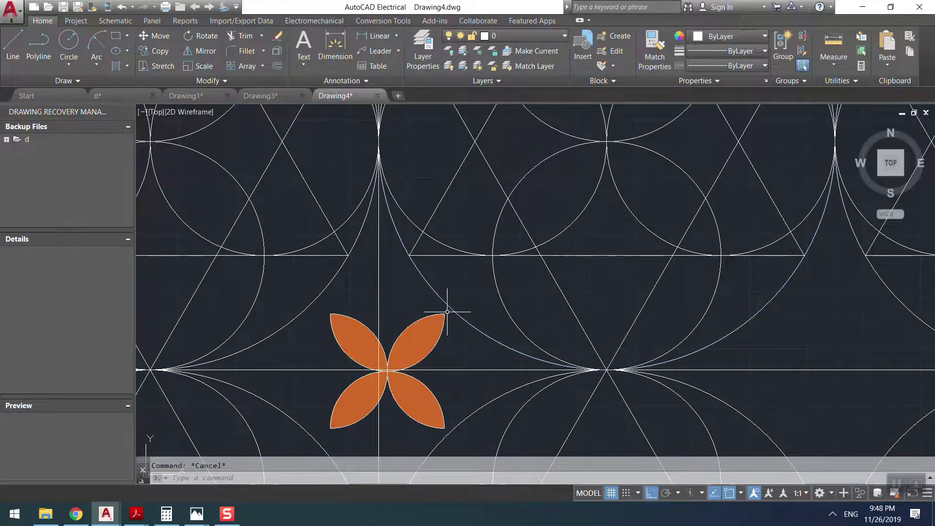
Step: Move only the half-size petal motif from its centre to the intersection of the two construction lines
click(320, 420)
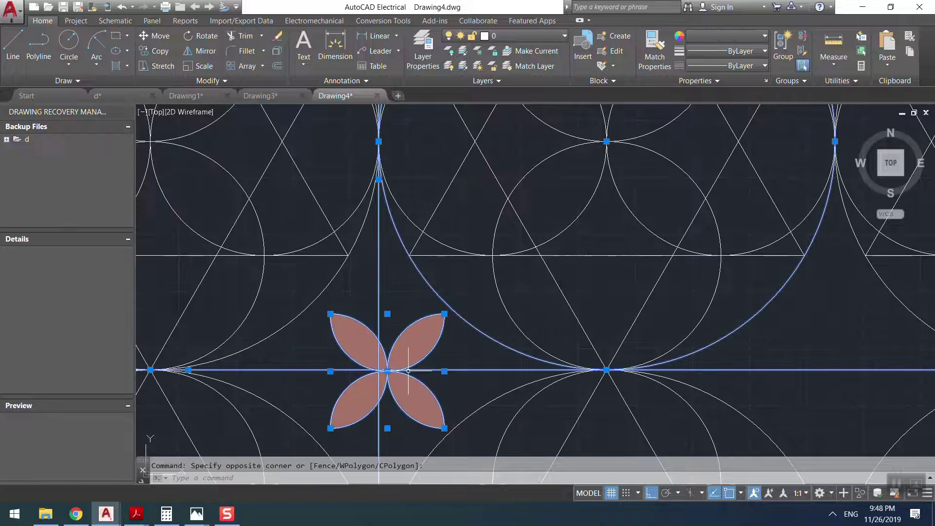
shift+click(415, 298)
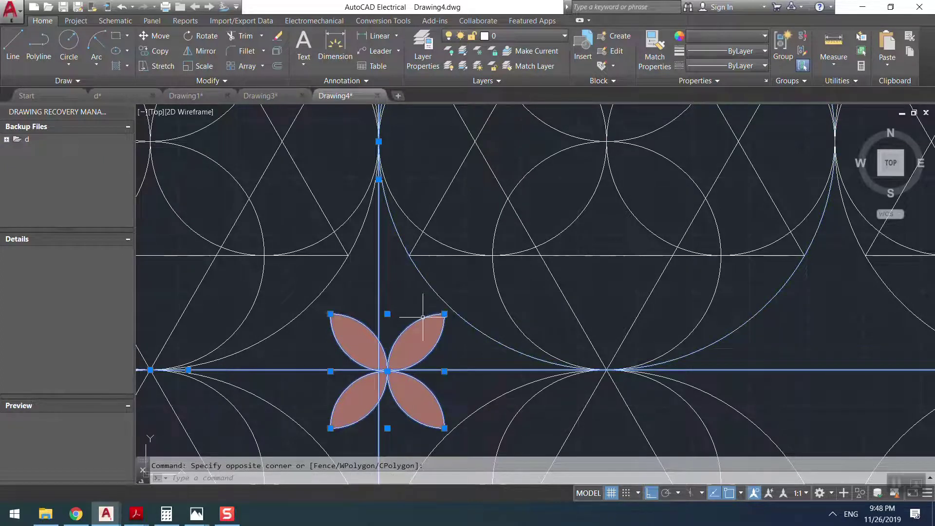
shift+click(486, 372)
shift+click(480, 382)
shift+click(377, 267)
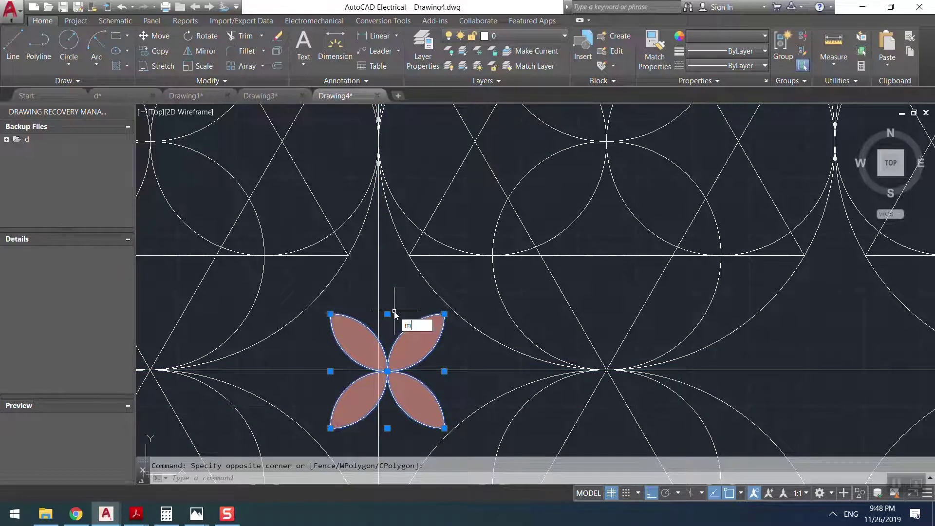
key(Return)
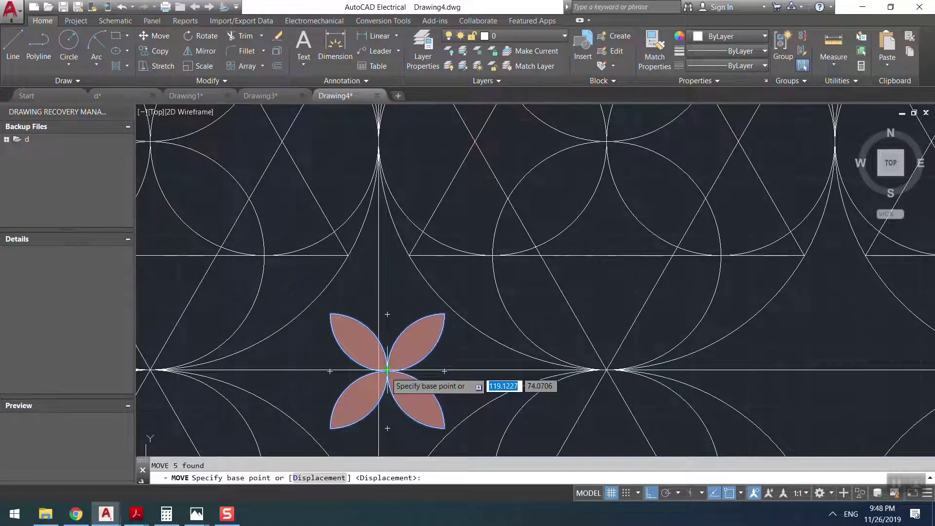
click(387, 371)
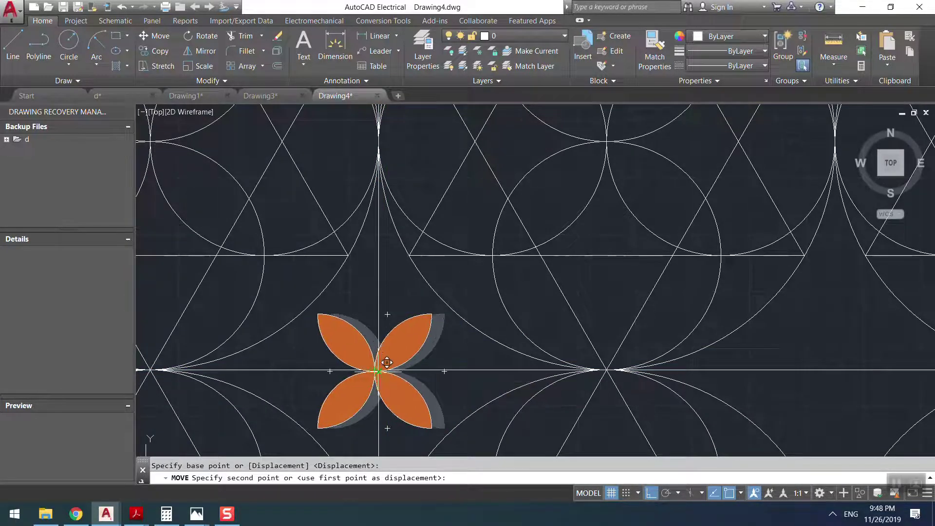
click(379, 369)
Step: Delete the horizontal and vertical construction lines crossing at the petal motif's centre
scroll(419, 371, down, 2)
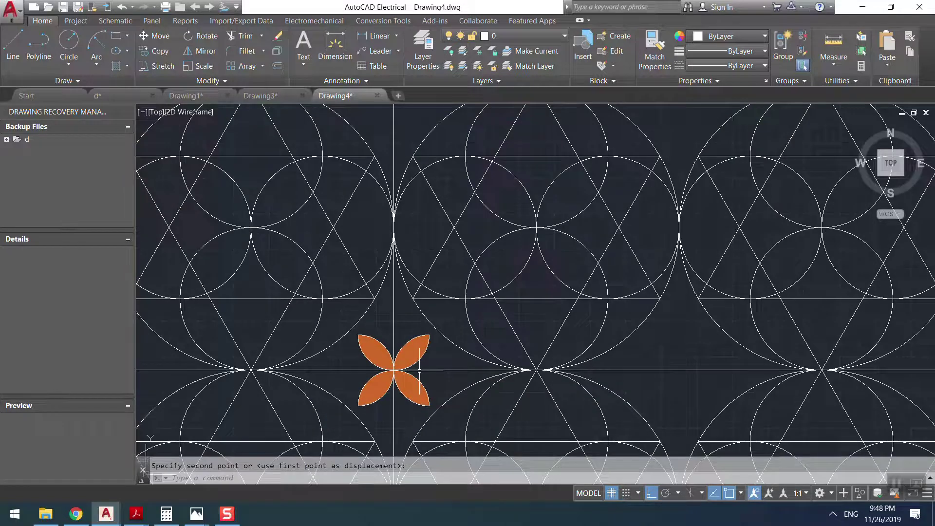
scroll(417, 374, up, 1)
scroll(414, 321, down, 2)
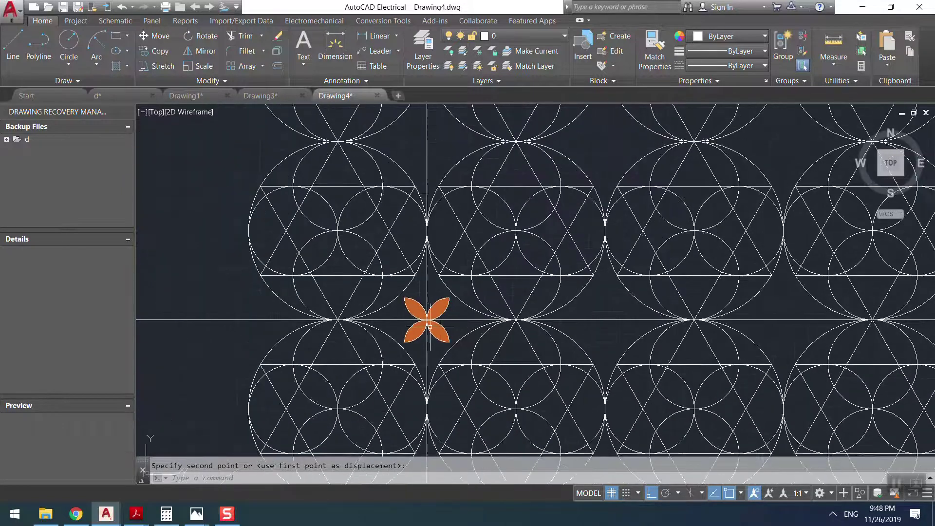
scroll(410, 317, up, 1)
click(408, 313)
click(403, 325)
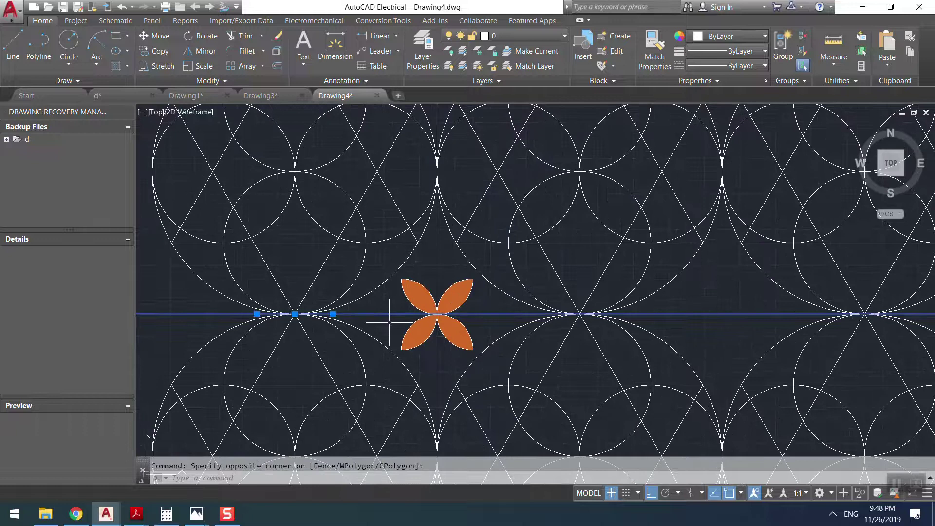
key(Delete)
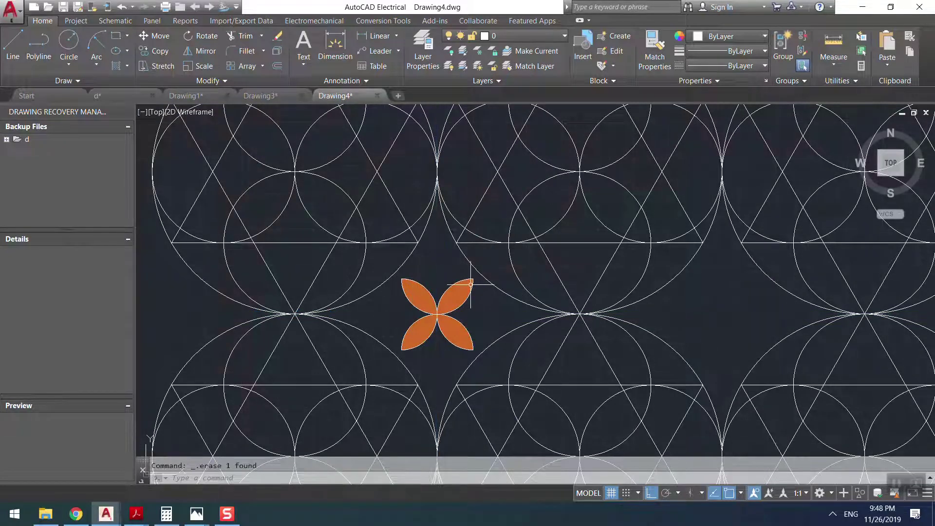
Step: Copy the half-size petal motif into the other two gaps of the lowest gap row, using the circles' touching points as reference
click(482, 280)
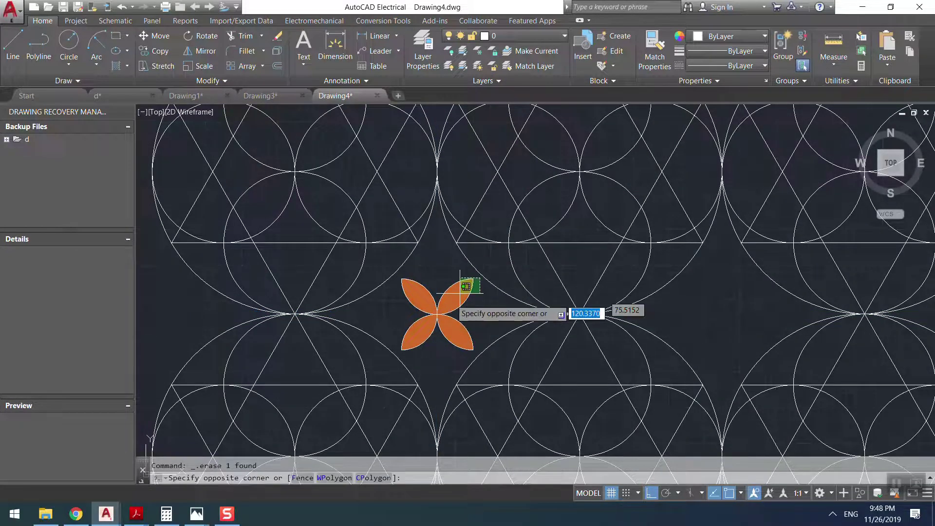
click(396, 349)
text(co)
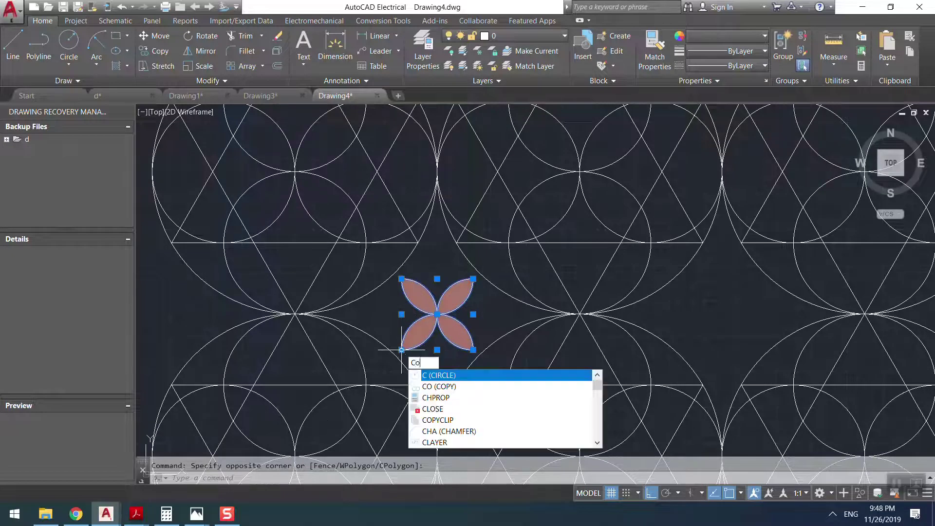
key(Return)
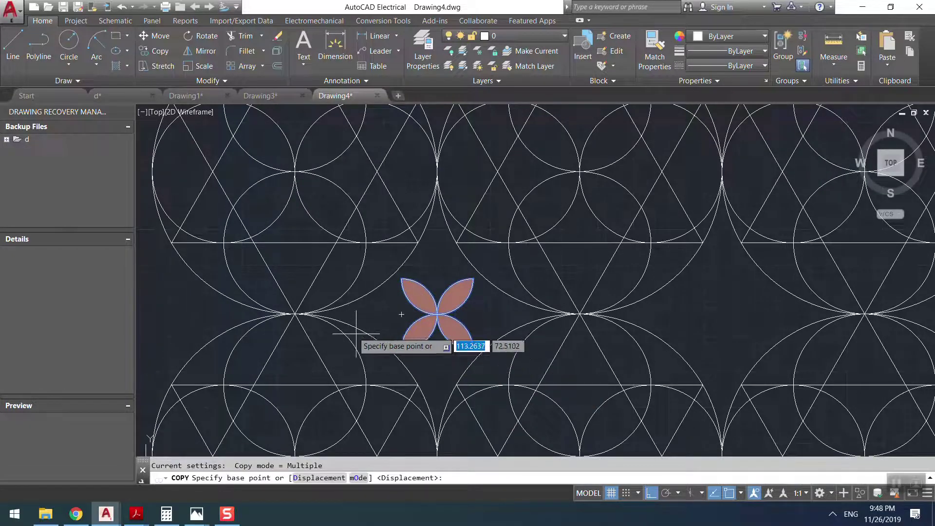
click(295, 314)
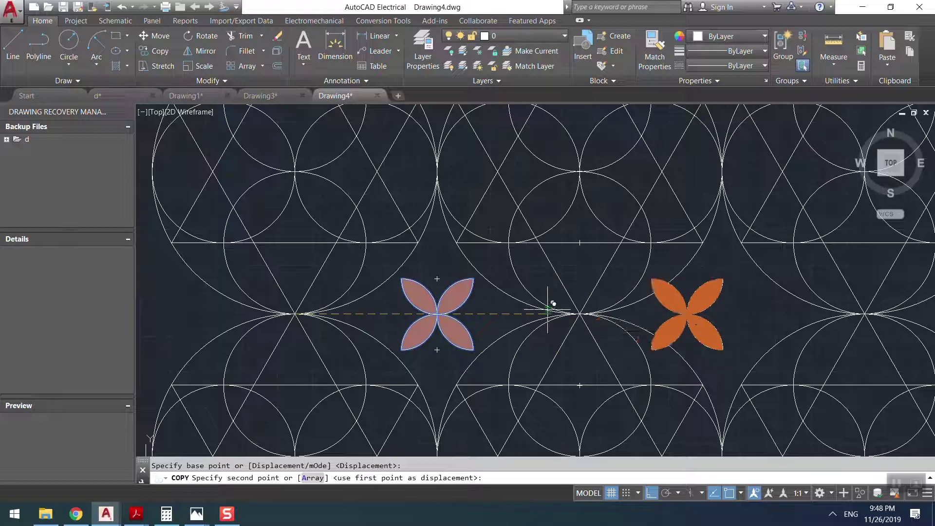
click(580, 314)
mouse_move(581, 318)
middle_down()
mouse_move(261, 328)
mouse_move(409, 324)
middle_up()
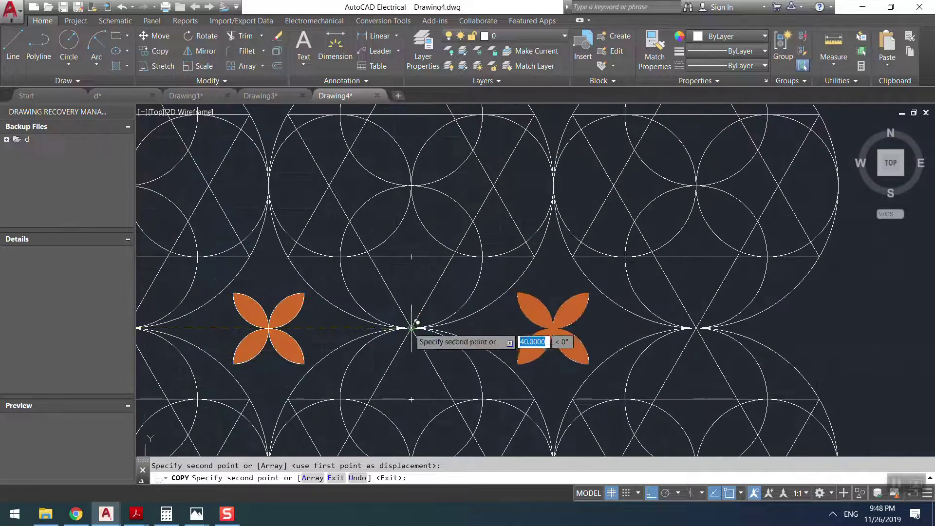
click(697, 328)
scroll(522, 322, down, 3)
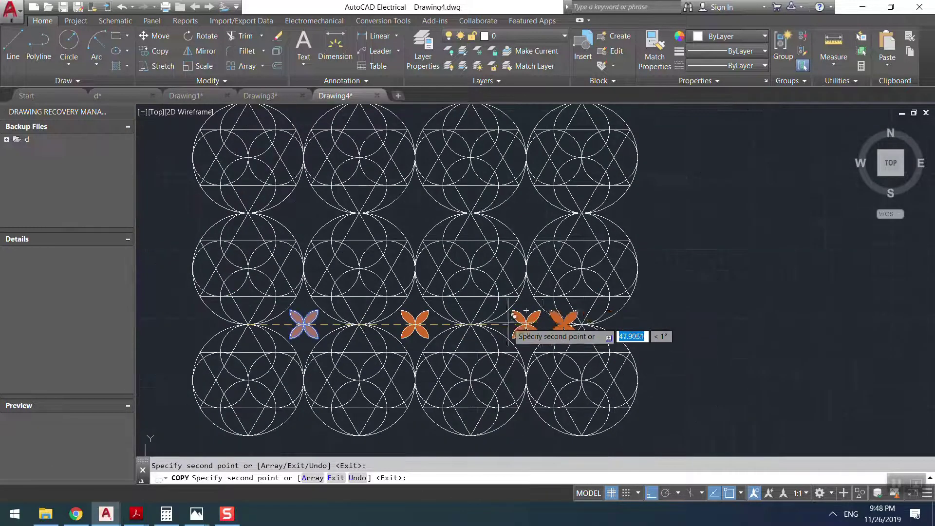
middle_drag(570, 347, 616, 379)
key(Escape)
Step: Copy the three half-size petal motifs up by one circle row into the gaps between the upper two rows
scroll(580, 356, up, 6)
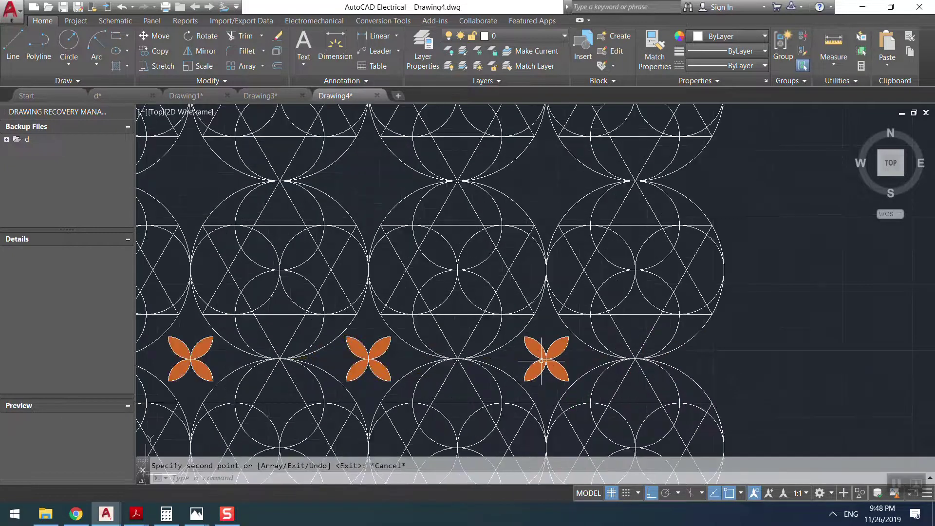
click(593, 346)
click(500, 371)
middle_drag(507, 386, 578, 397)
scroll(495, 340, down, 3)
click(267, 370)
text(o)
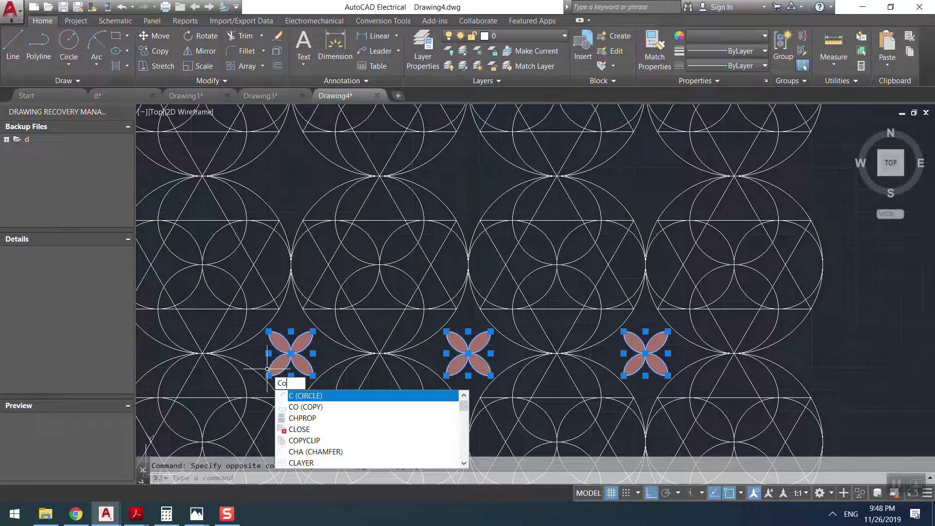
key(Return)
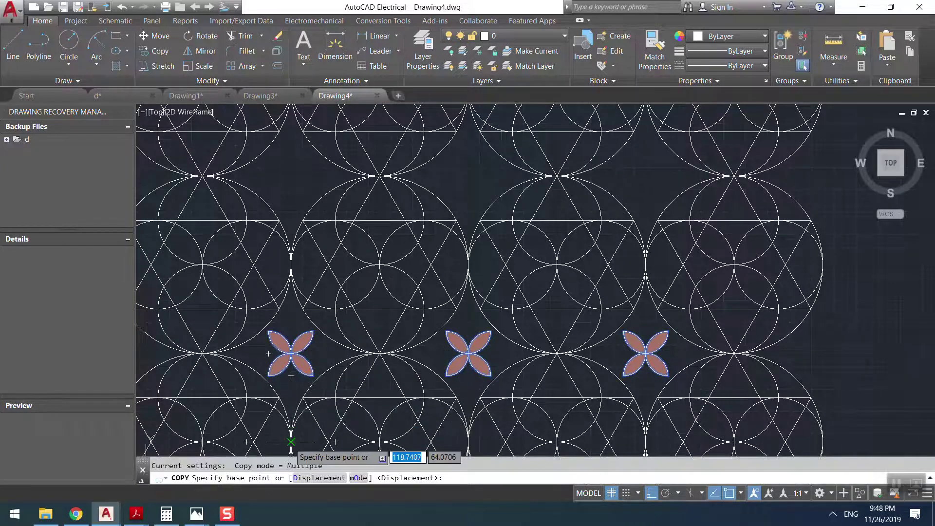
click(291, 440)
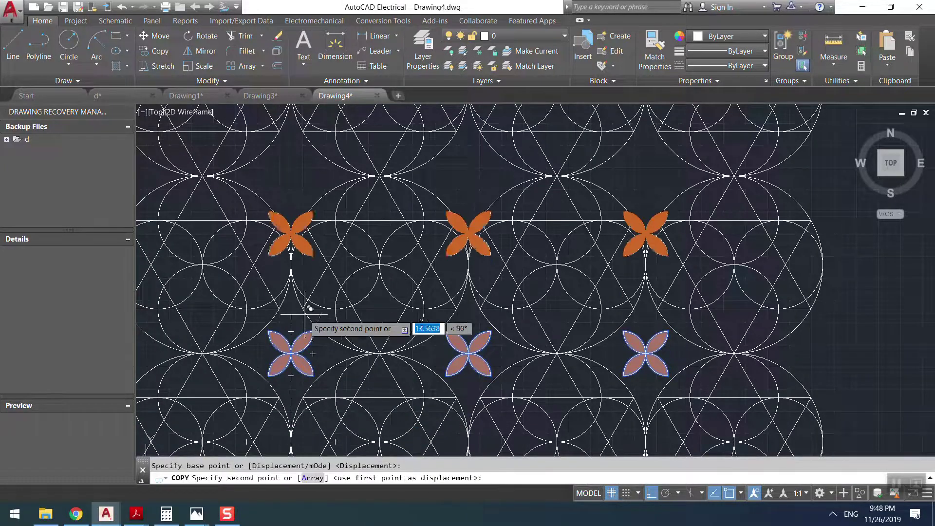
click(292, 253)
Step: Place another copy of the three petal motifs one row higher, in the gaps along the grid's upper edge, and finish copying
middle_drag(292, 254, 355, 517)
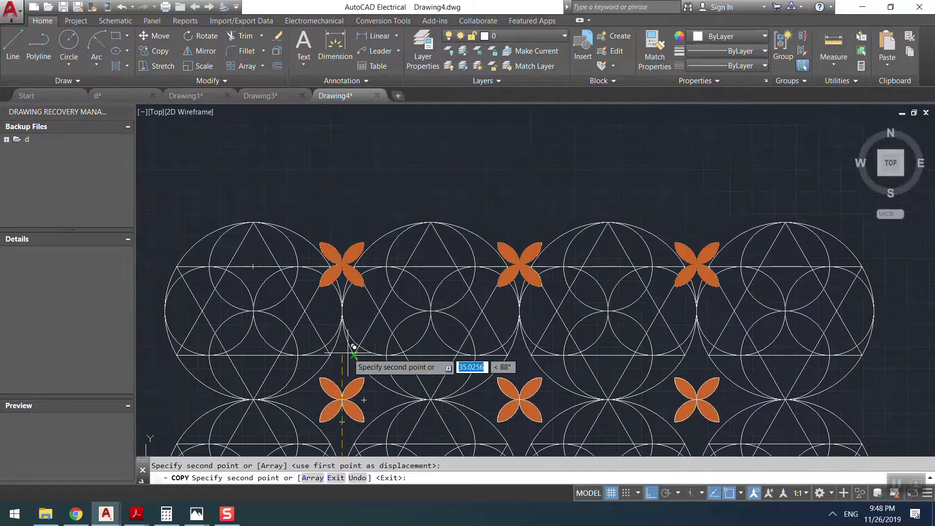
click(355, 299)
scroll(361, 348, down, 2)
scroll(362, 347, down, 4)
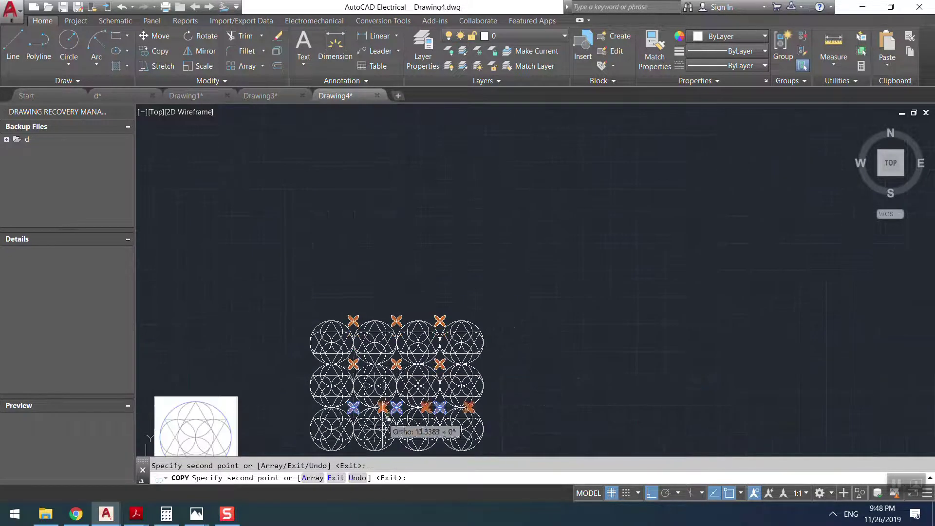
scroll(363, 361, up, 2)
key(Escape)
middle_drag(382, 289, 390, 256)
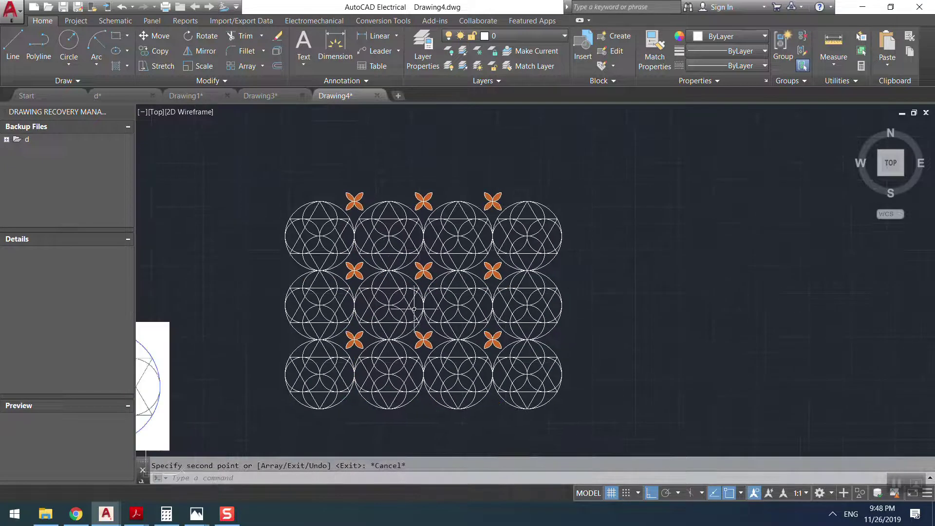
Step: Switch to File Explorer and view the reference image circle03 (1) in Photos to examine its row of eight-petal flowers
click(47, 514)
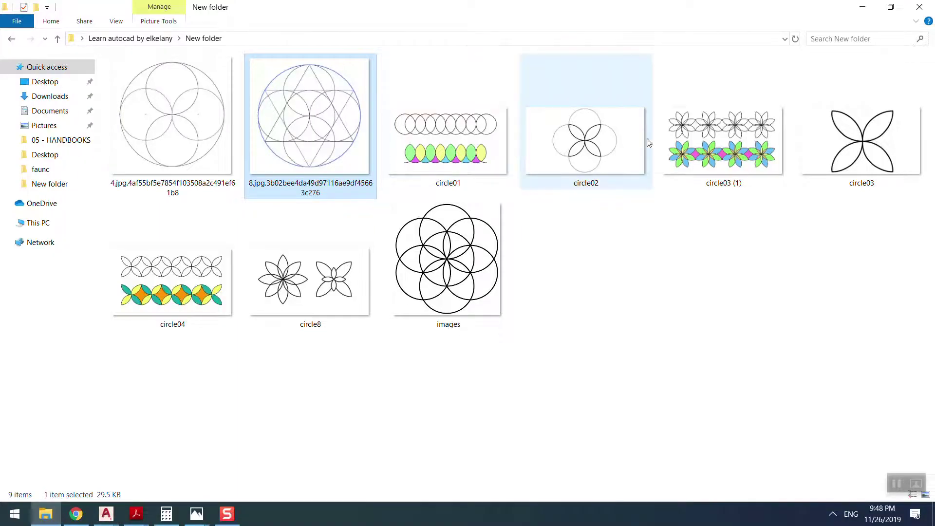
click(715, 136)
double_click(715, 137)
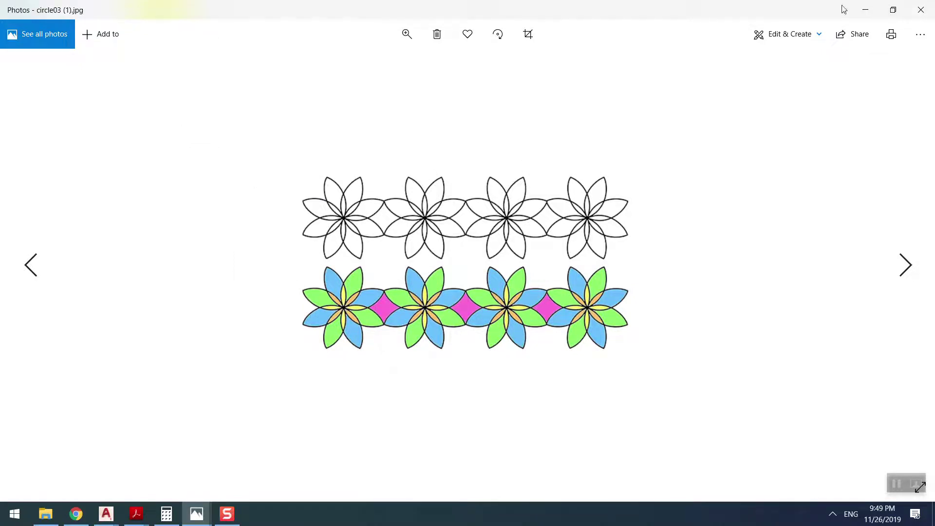
click(860, 8)
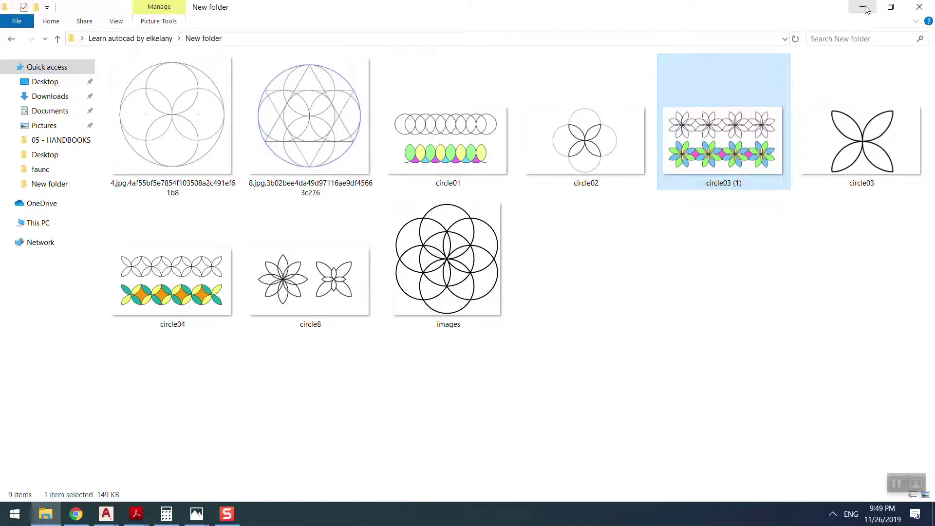
Step: Attach the circle03 (1) image to Drawing4 in empty space beside the grid, about 163 units wide with rotation 0
mouse_move(106, 514)
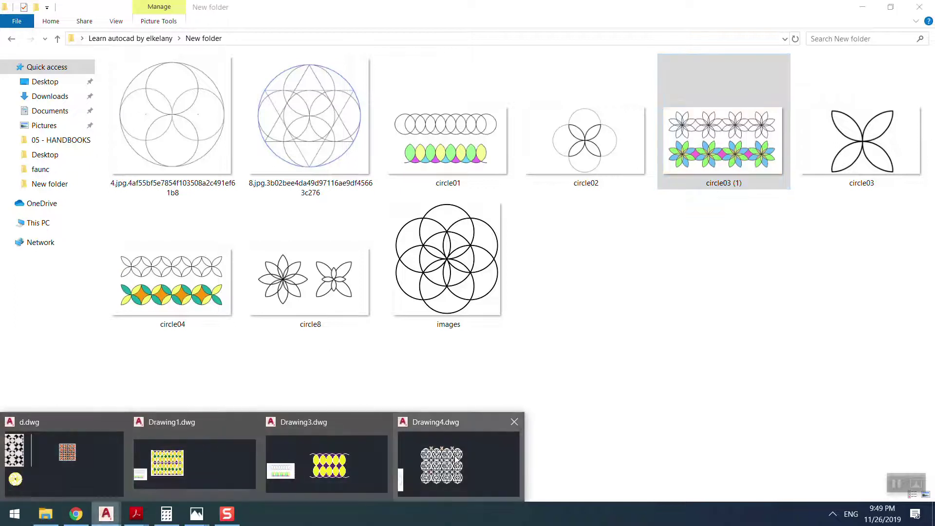
click(458, 428)
middle_drag(462, 294, 185, 337)
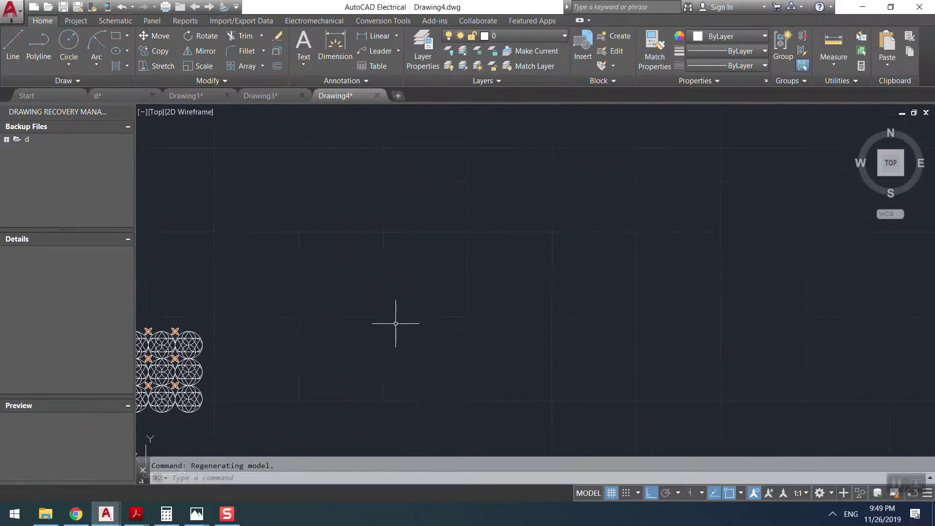
middle_drag(418, 322, 72, 309)
click(341, 321)
click(693, 123)
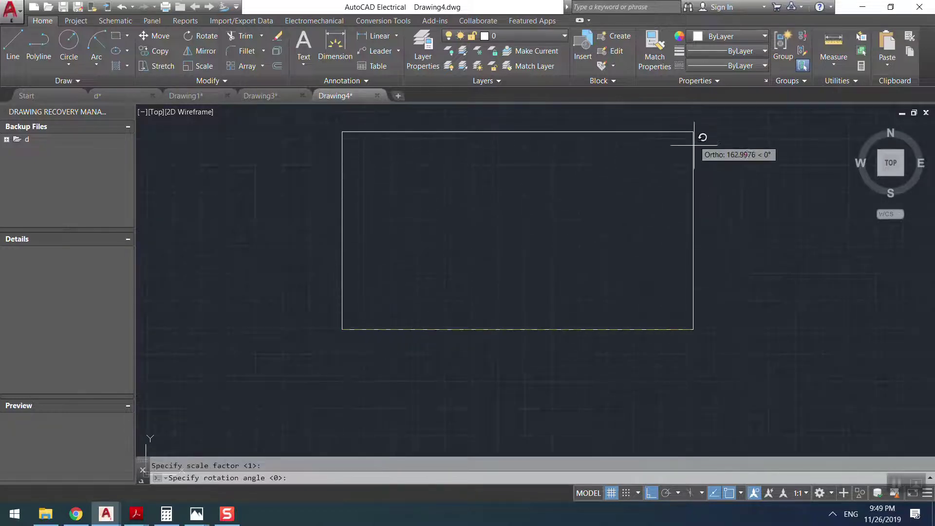
click(673, 199)
middle_drag(609, 274, 457, 273)
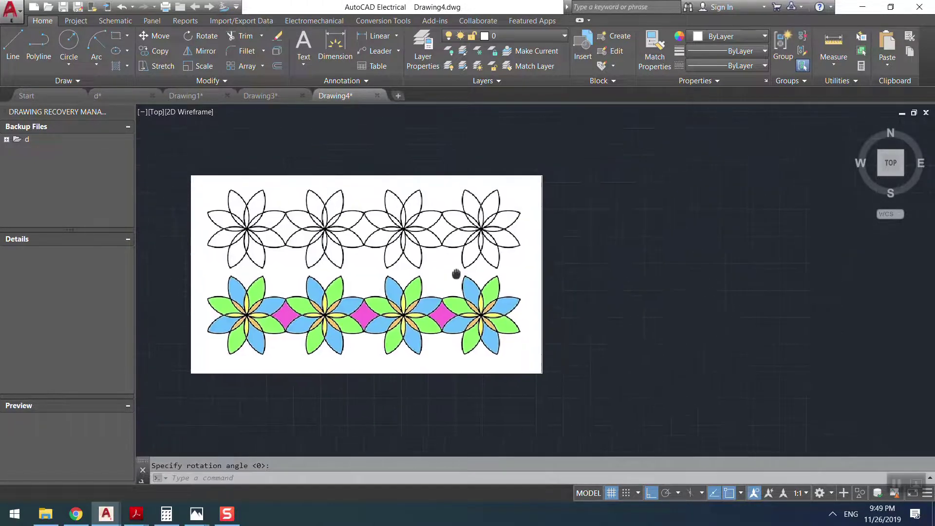
scroll(457, 274, up, 4)
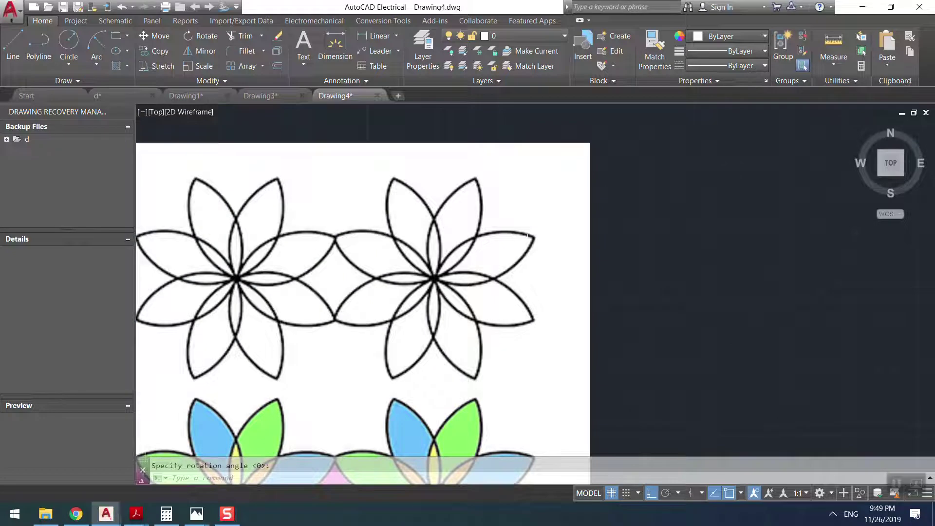
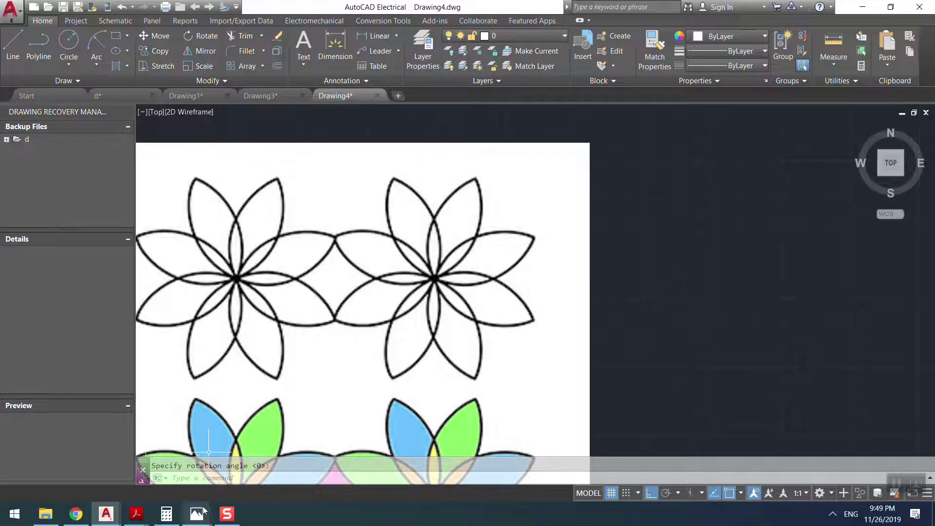
Step: Switch to Calculator and divide 360 by 8 to work out the angle between the flower's petals
click(166, 514)
click(304, 402)
click(304, 340)
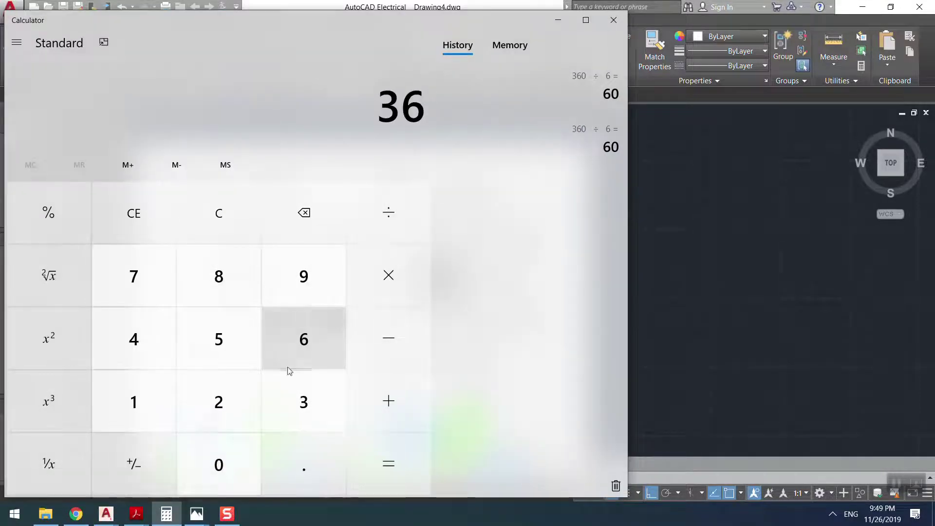
click(227, 448)
click(386, 227)
click(227, 280)
click(400, 465)
click(559, 20)
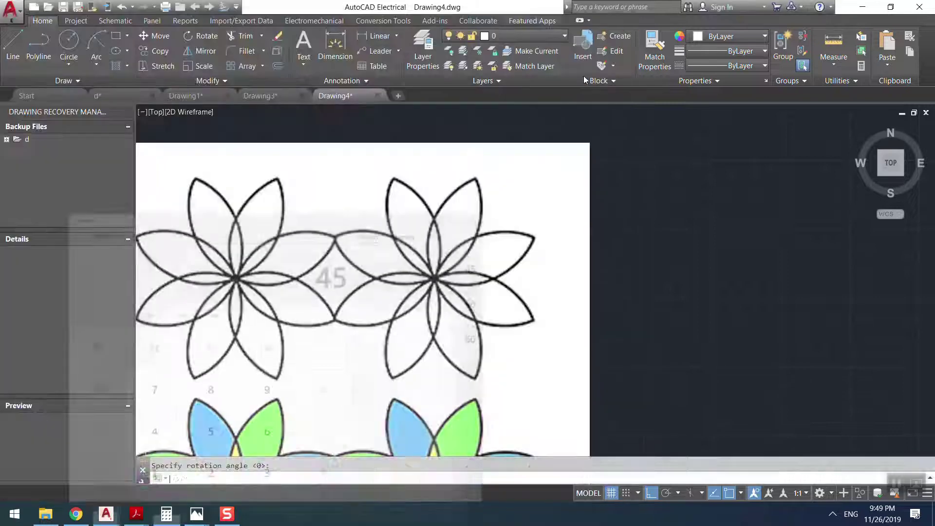
Step: Draw a circle with radius 30 in the empty space beside the attached flower image
middle_drag(629, 253, 574, 307)
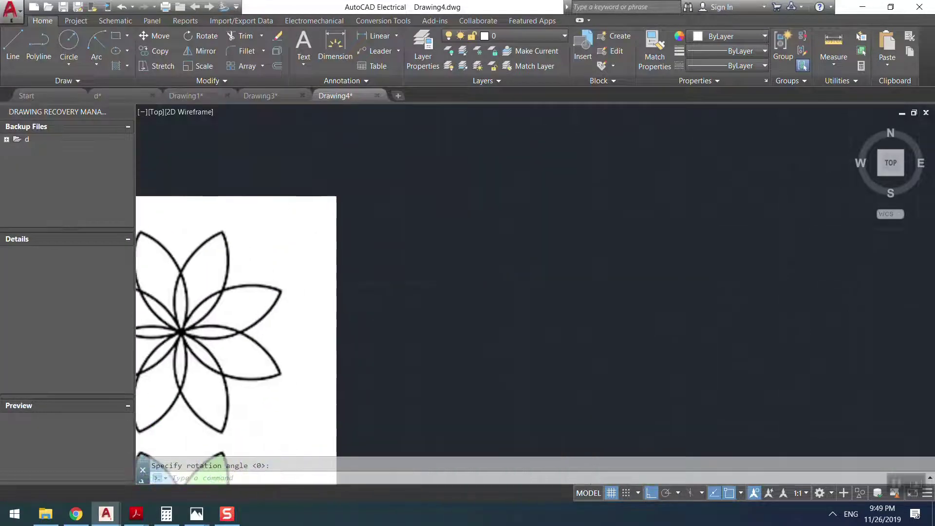
click(69, 53)
click(697, 335)
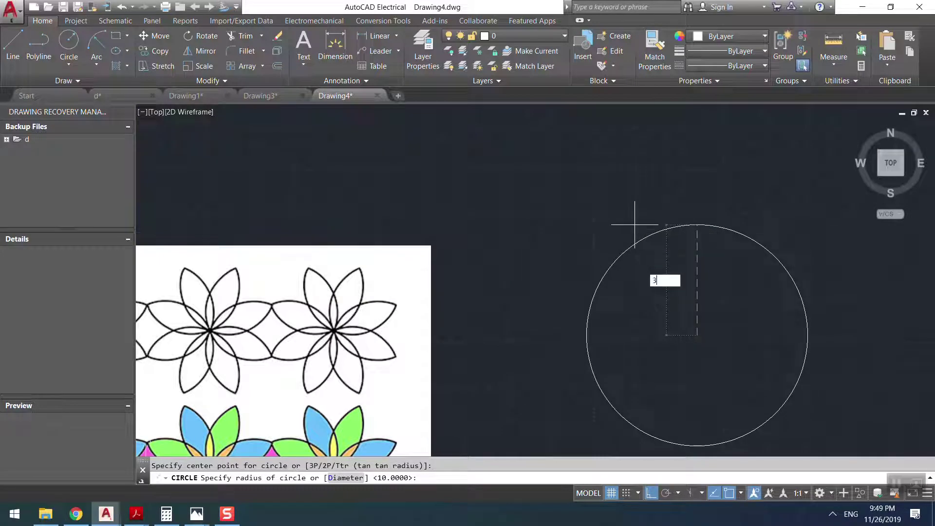
text(30)
key(Return)
Step: Draw a second circle centred on the first circle's upper quadrant, with its radius reaching the first circle's centre
scroll(640, 265, down, 2)
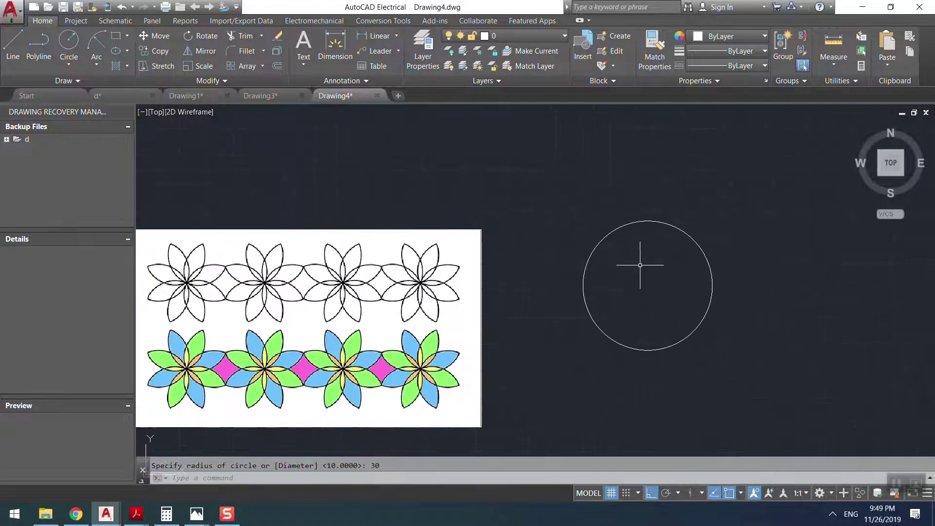
key(Return)
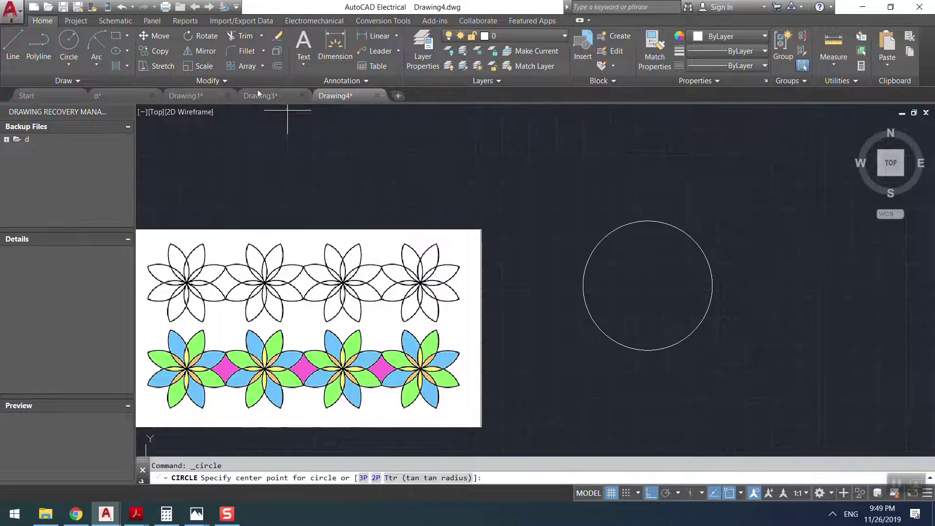
click(648, 220)
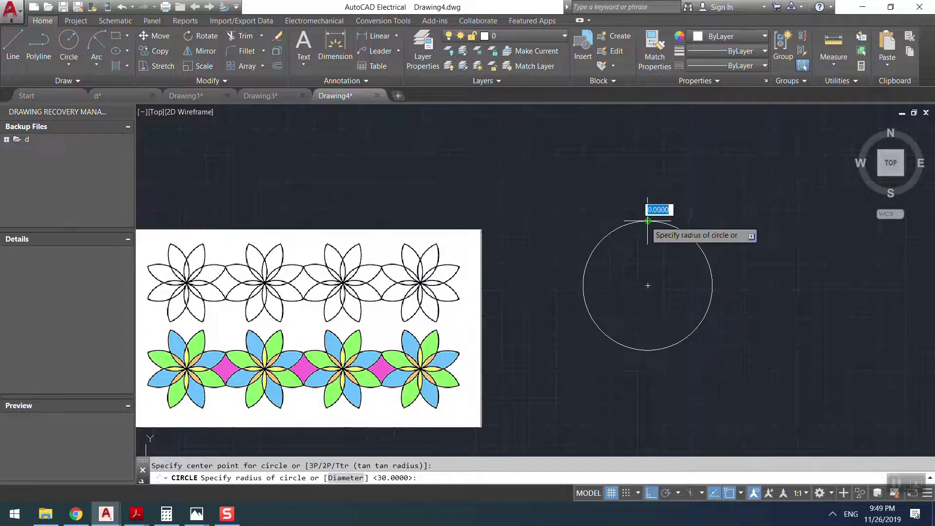
click(647, 285)
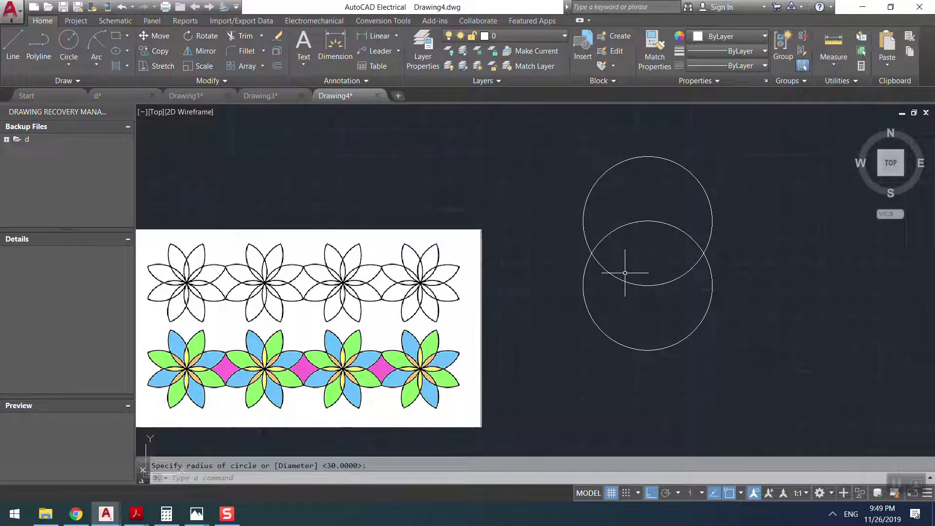
Step: Start a third circle and turn on polar tracking with 45-degree increments for locating its centre
key(Return)
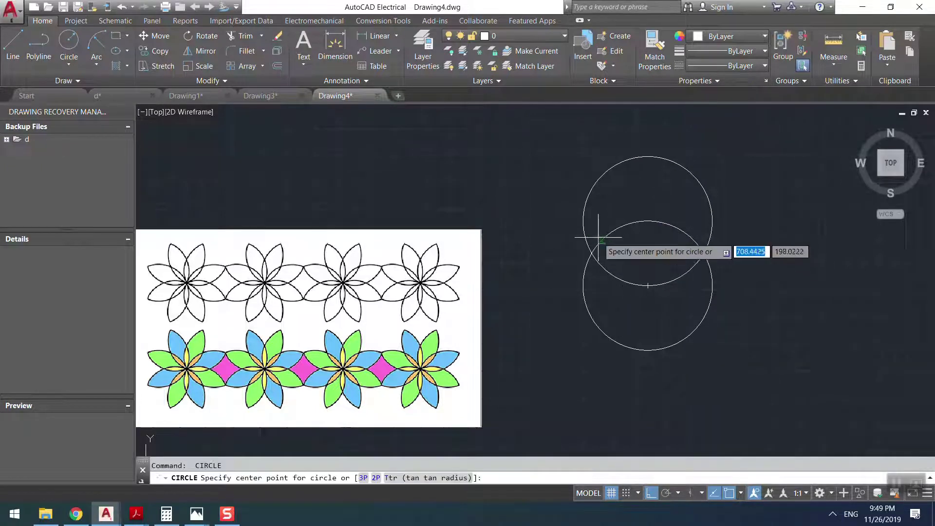
click(666, 494)
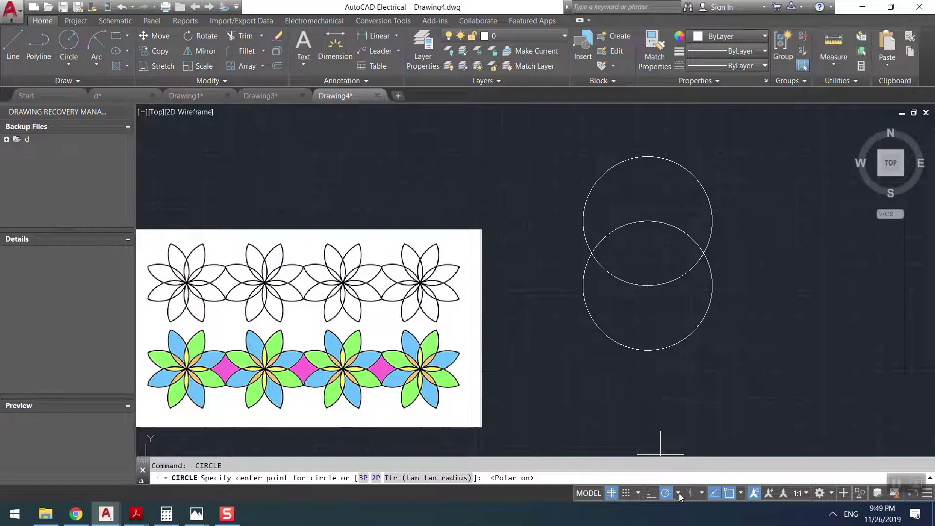
click(679, 493)
click(686, 380)
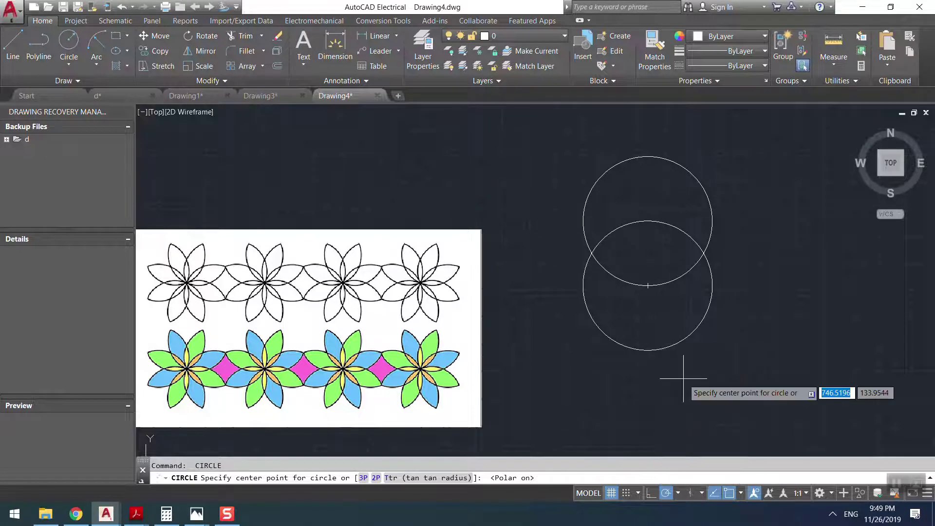
click(679, 494)
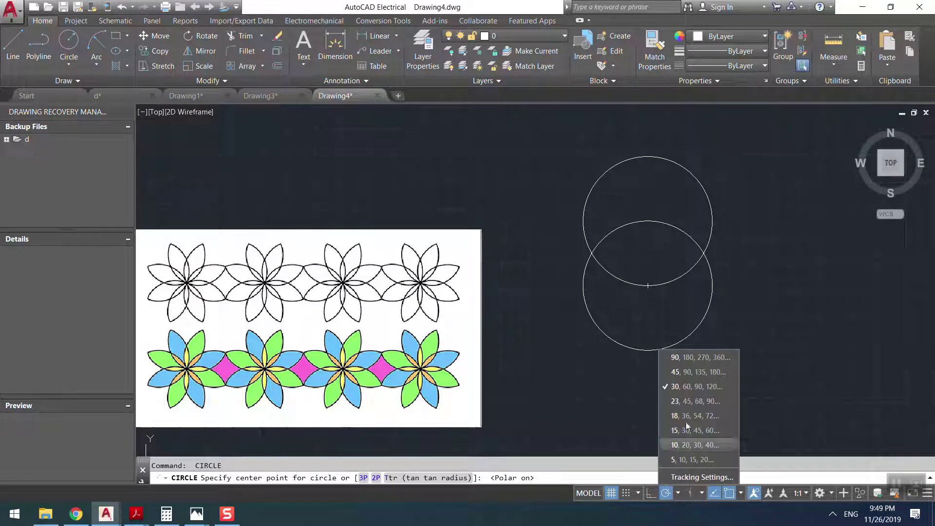
click(677, 373)
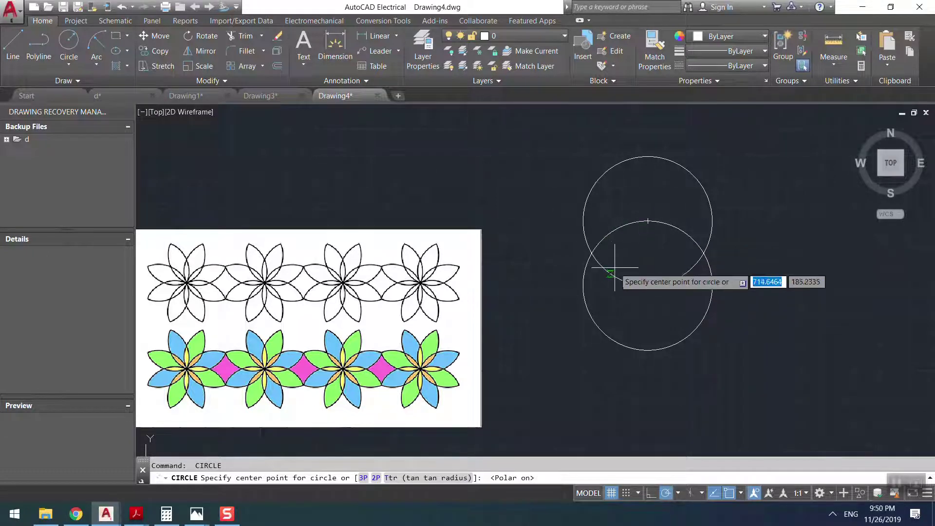
Step: Draw two diagonal, one vertical and one horizontal construction line through the first circle's centre at 45-degree intervals
key(Escape)
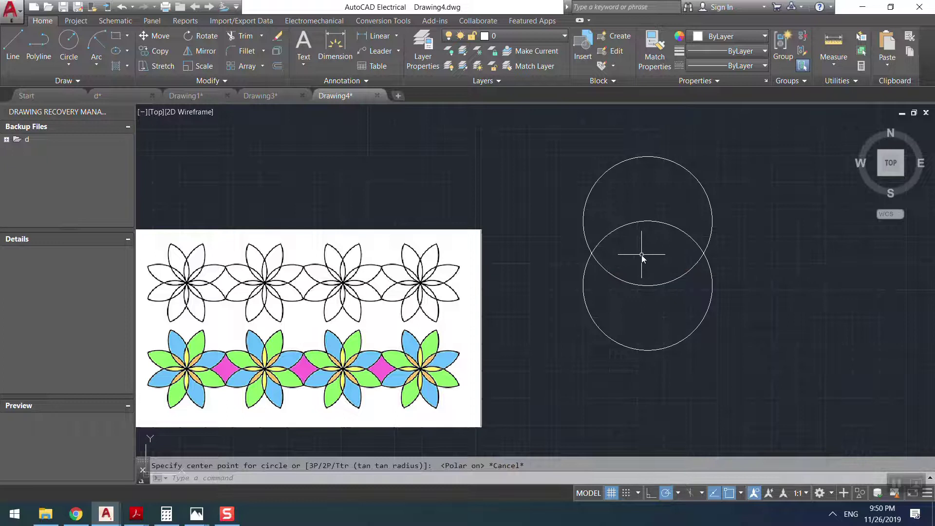
text(xl)
key(Return)
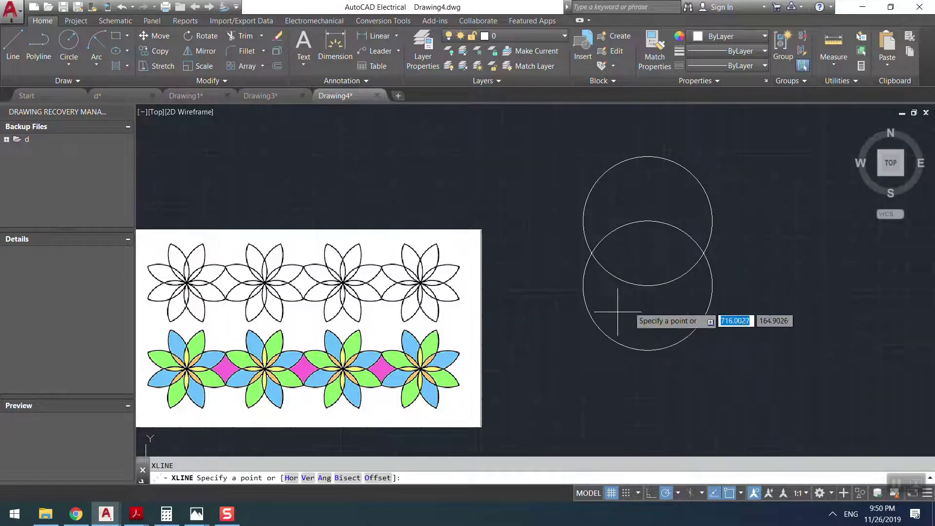
click(649, 285)
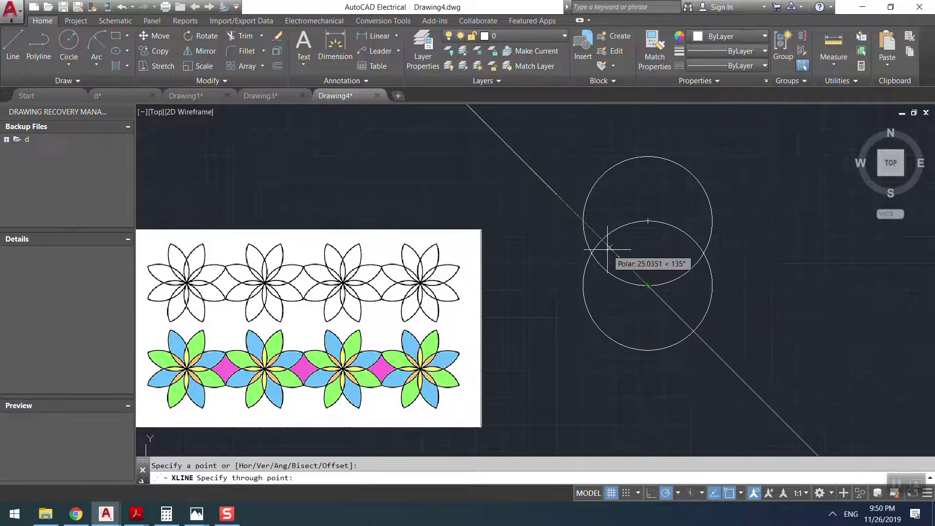
click(608, 250)
click(681, 254)
click(648, 350)
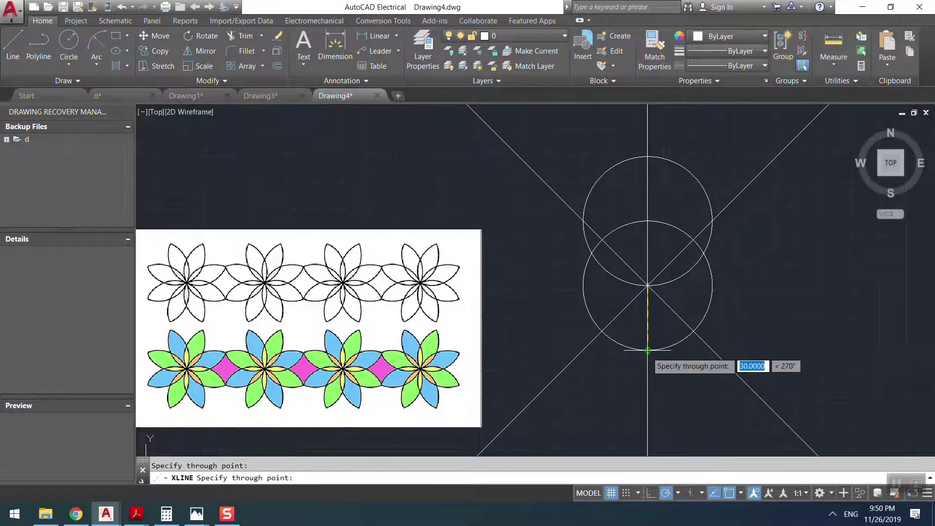
click(716, 286)
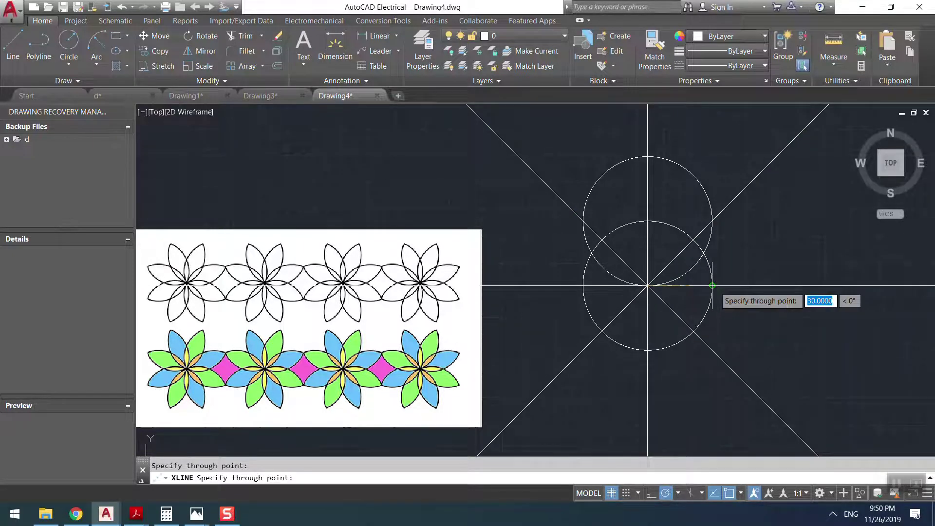
key(Escape)
key(Return)
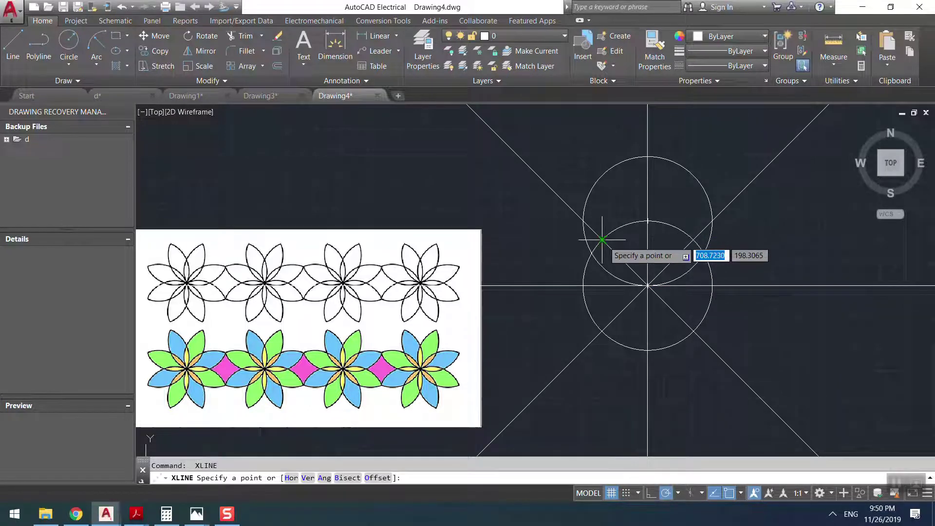
click(602, 241)
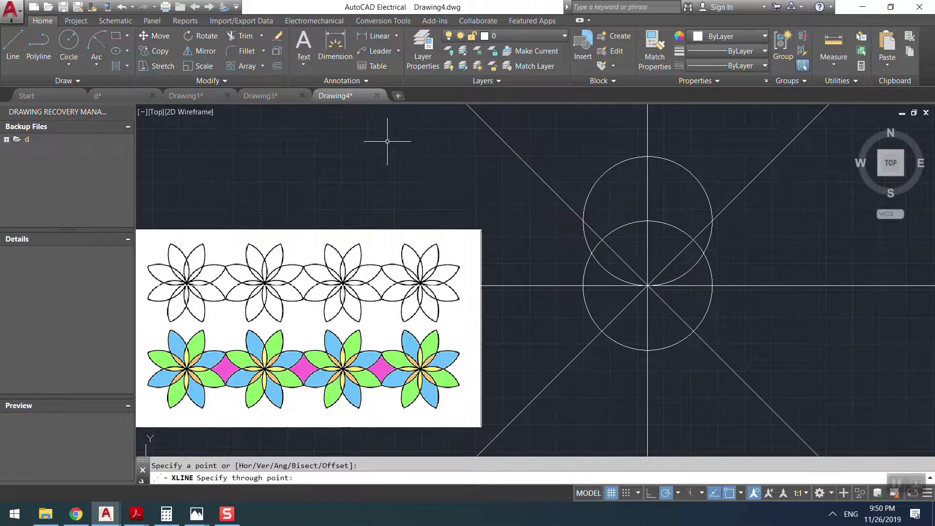
key(Escape)
Step: Draw three circles of radius 30 centred where the construction lines cross the first circle at its upper-left, left and lower-left
text(c)
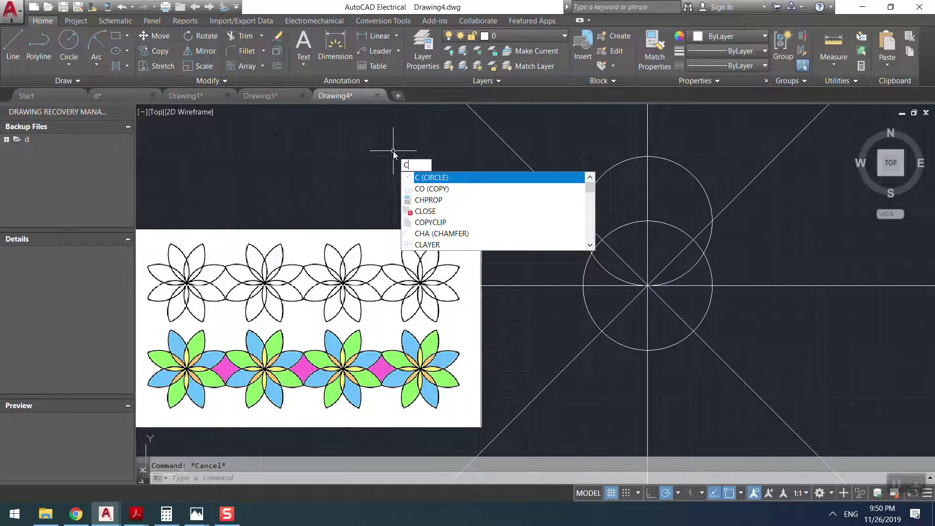
key(Return)
click(602, 240)
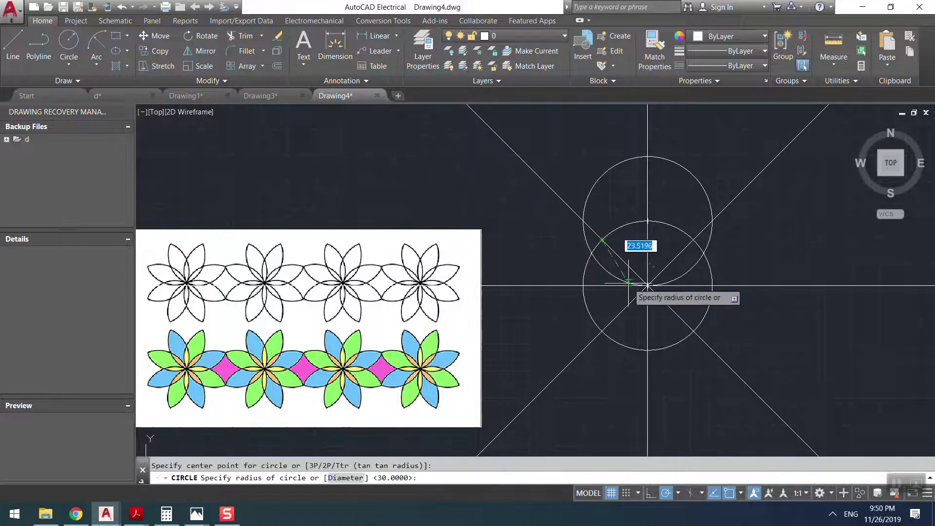
key(Return)
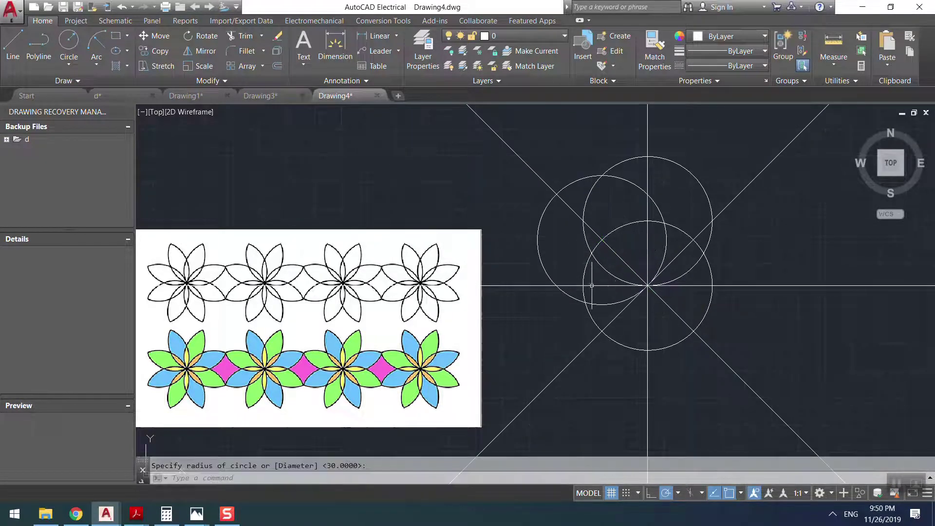
key(Return)
click(583, 285)
click(648, 286)
key(Return)
click(603, 331)
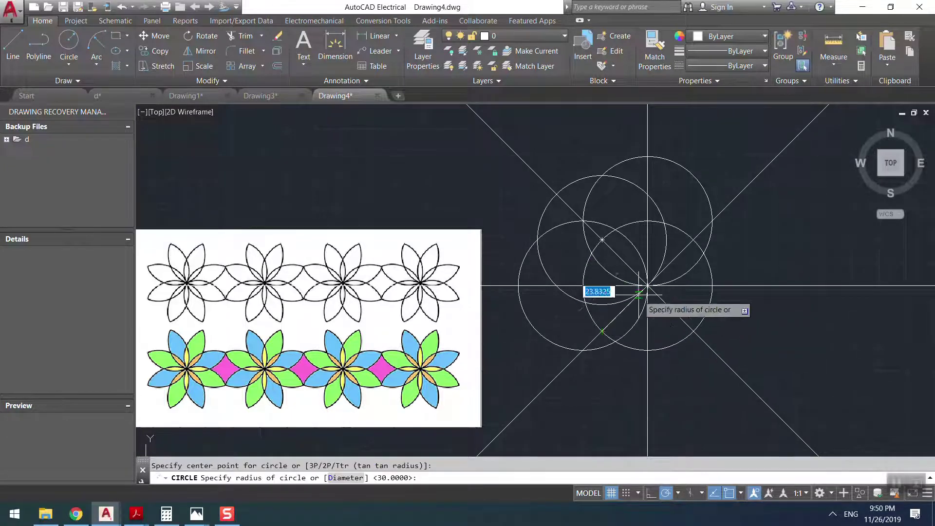
click(648, 286)
Step: Draw two circles centred on the first circle's bottom and lower-right construction line intersections, each passing through its centre
key(Return)
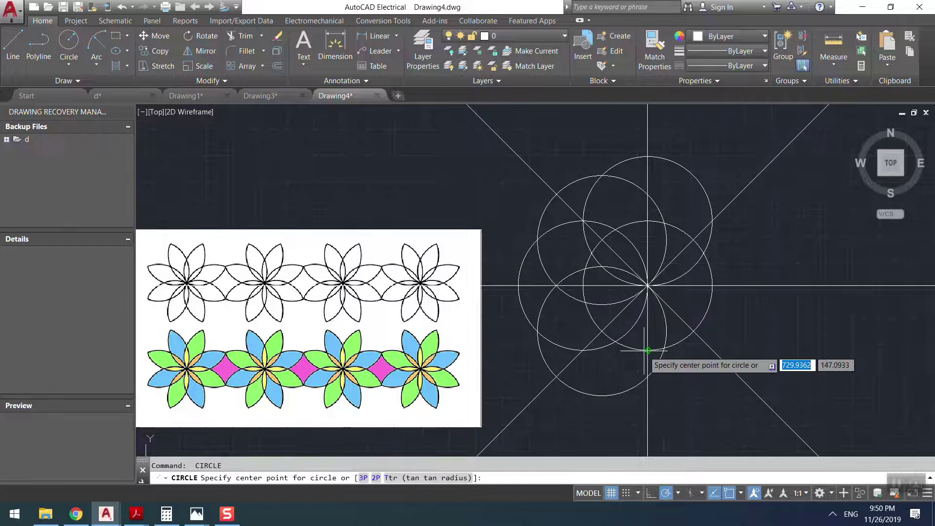
click(648, 350)
click(648, 286)
key(Return)
click(694, 331)
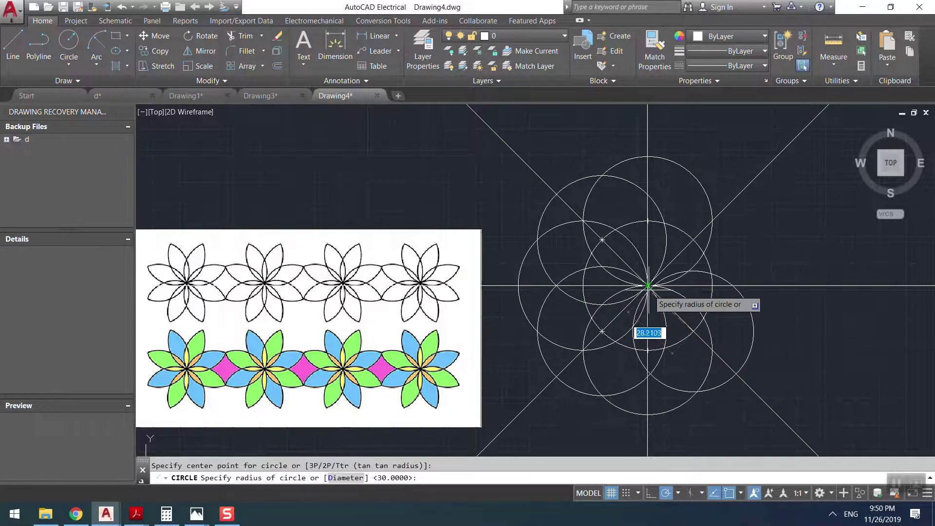
click(648, 285)
Step: Draw the last two circles centred on the first circle's right quadrant and upper-right intersection, each reaching its centre
key(Return)
click(713, 286)
click(648, 285)
key(Return)
click(694, 240)
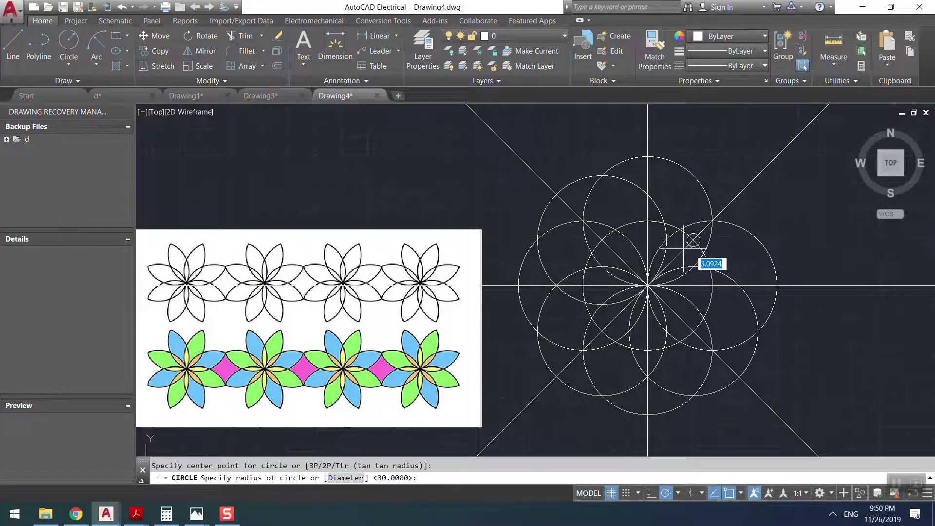
click(648, 285)
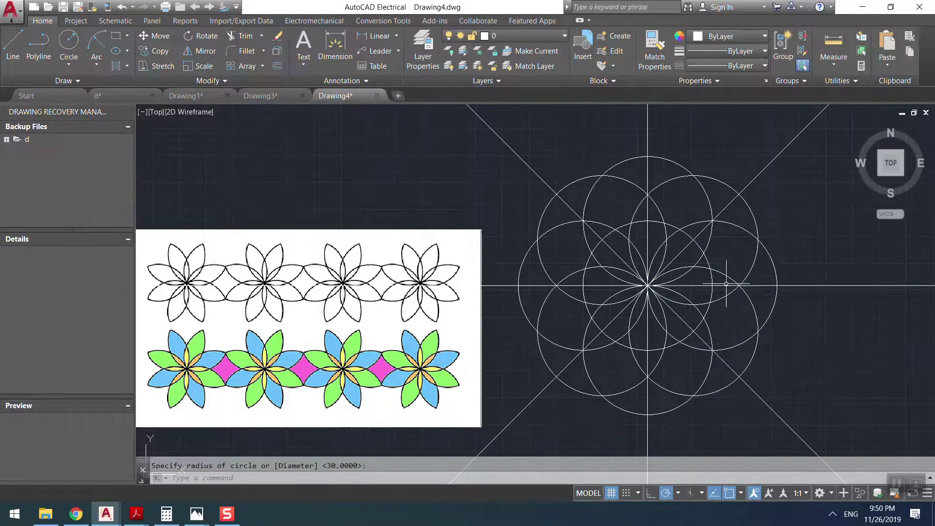
Step: Erase all four construction lines crossing the circle flower
scroll(742, 282, down, 3)
scroll(686, 243, up, 3)
scroll(692, 255, down, 3)
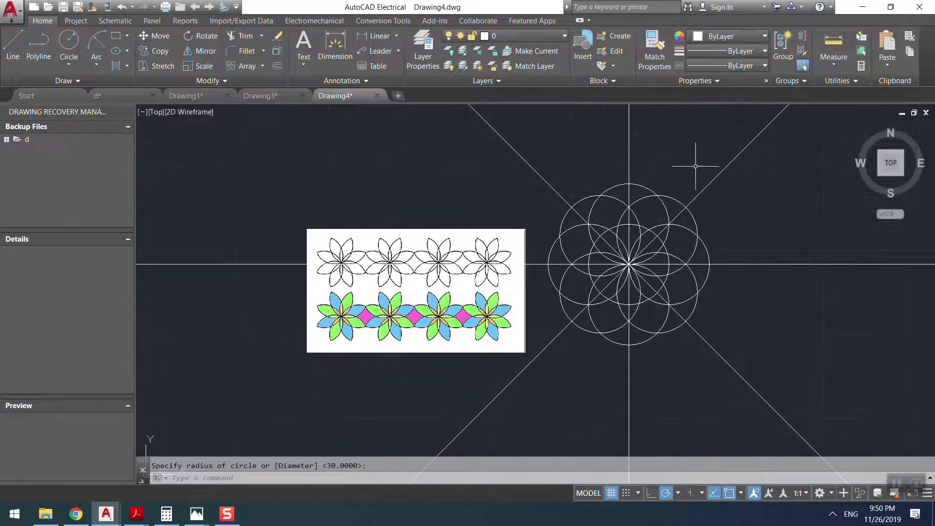
click(810, 258)
click(800, 337)
click(782, 362)
click(628, 410)
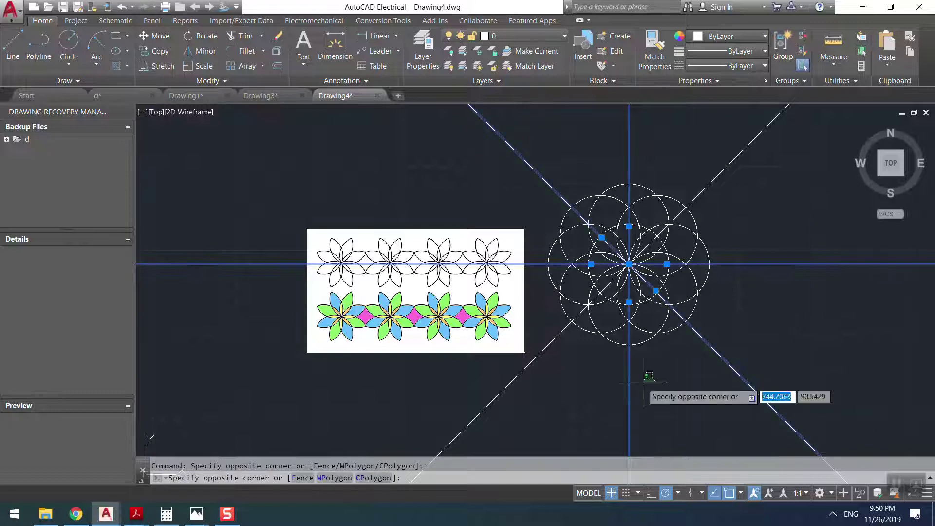
click(487, 404)
click(544, 134)
click(502, 167)
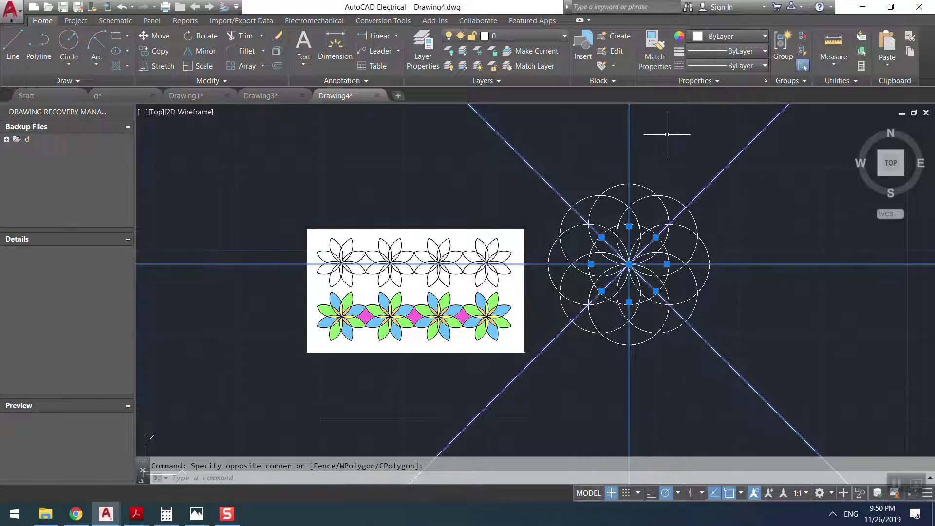
key(Delete)
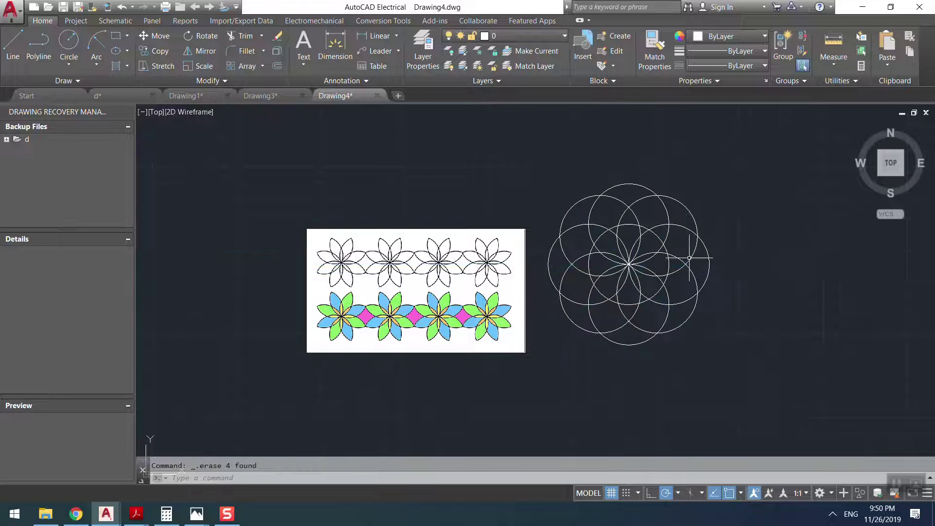
scroll(642, 270, up, 2)
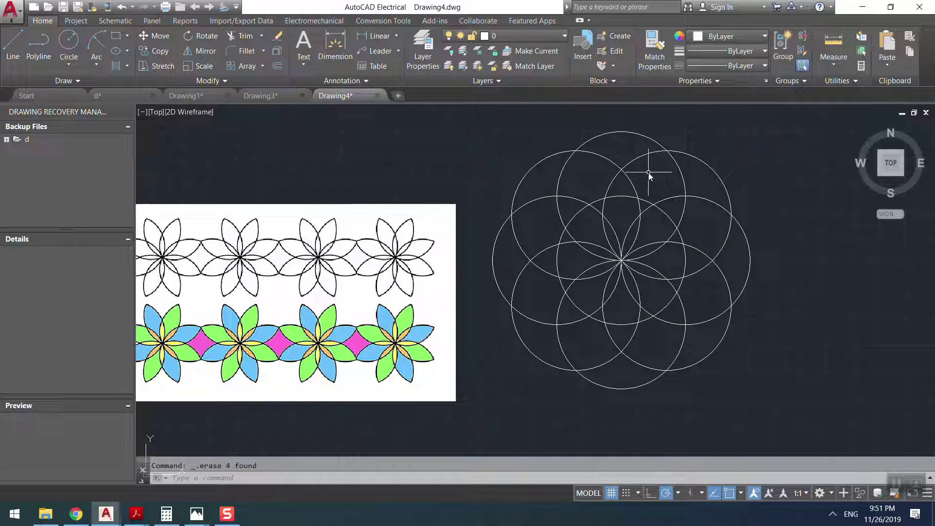
key(Return)
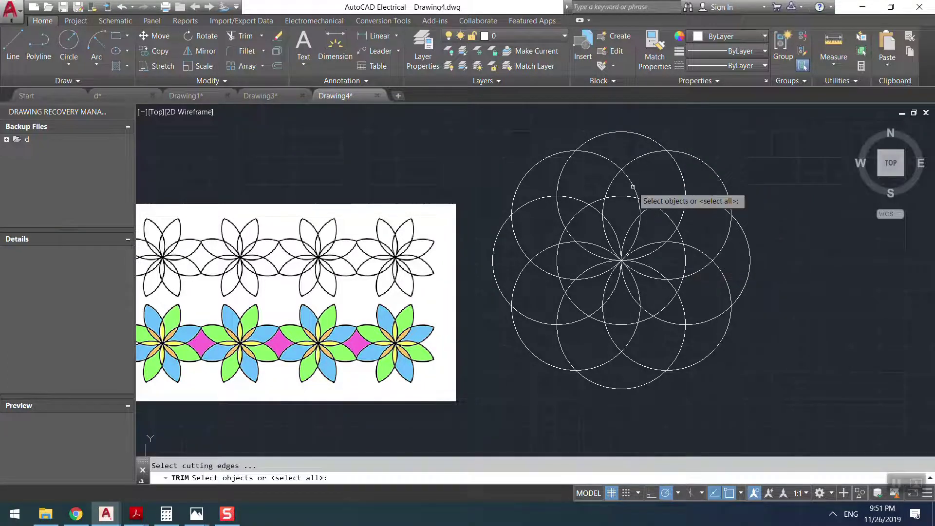
click(623, 125)
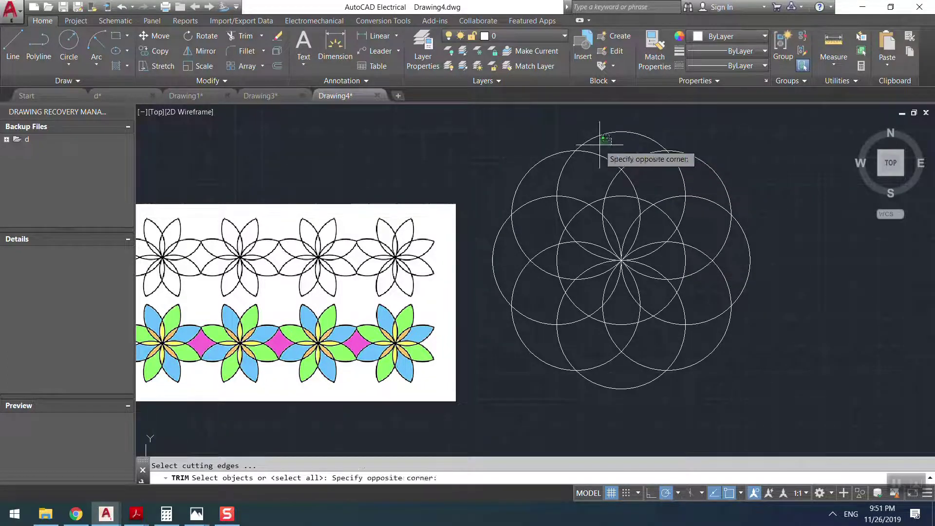
click(575, 168)
key(Escape)
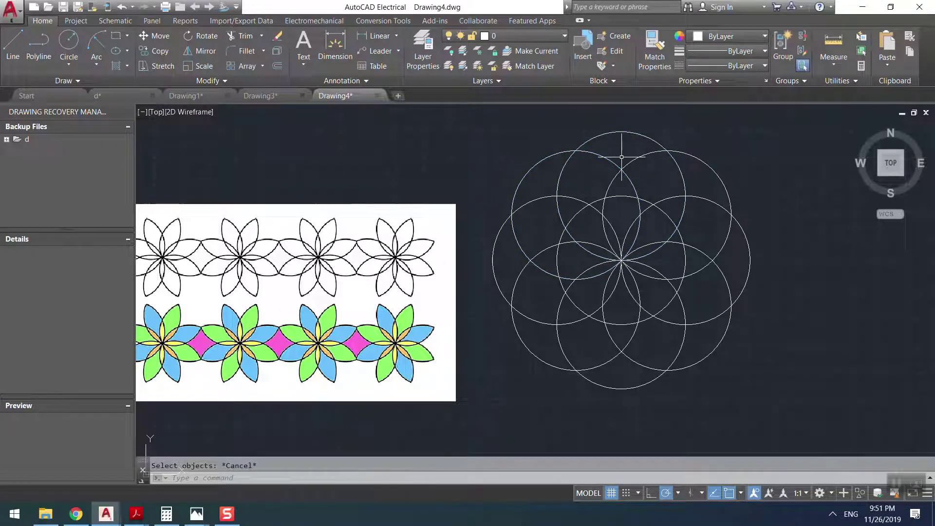
Step: Try to trim away the outer arcs of the overlapping circles around the flower, using all objects as cutting edges
key(Return)
key(Return)
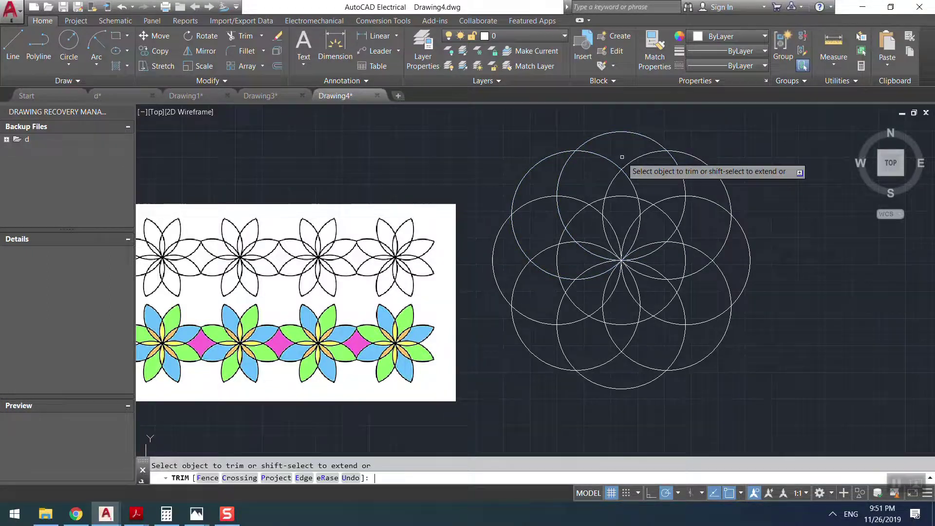
click(583, 154)
click(576, 157)
click(525, 207)
click(517, 253)
click(502, 210)
click(538, 299)
click(517, 335)
click(584, 378)
click(702, 337)
click(710, 331)
click(747, 198)
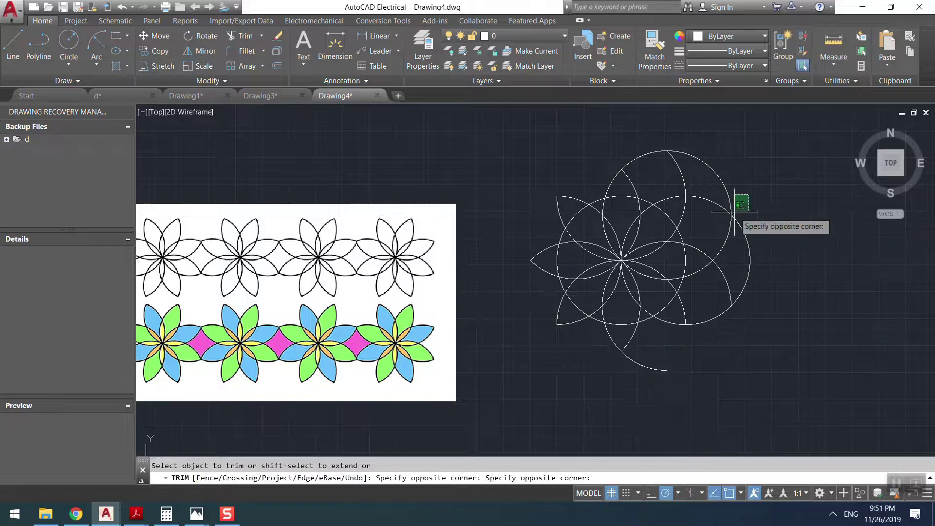
click(726, 240)
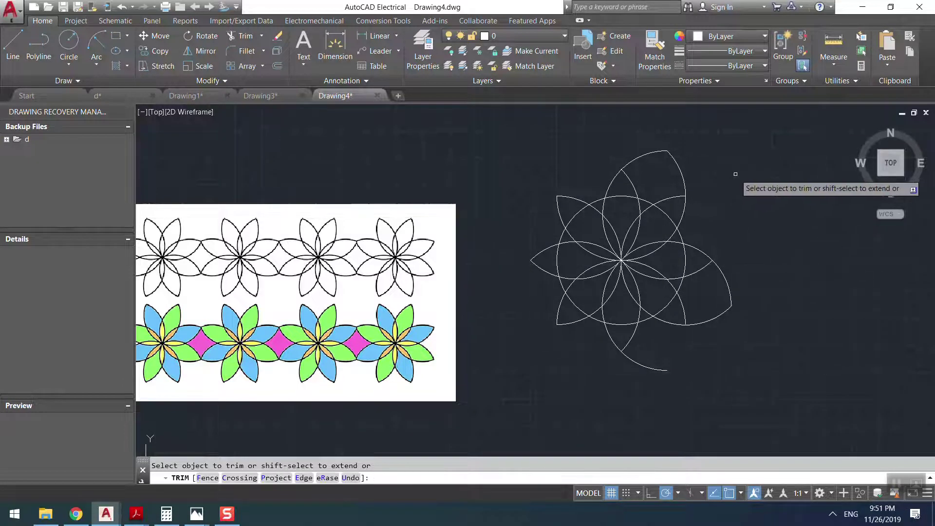
Step: Leave the Trim command and undo the whole trim of the outer arcs
click(691, 146)
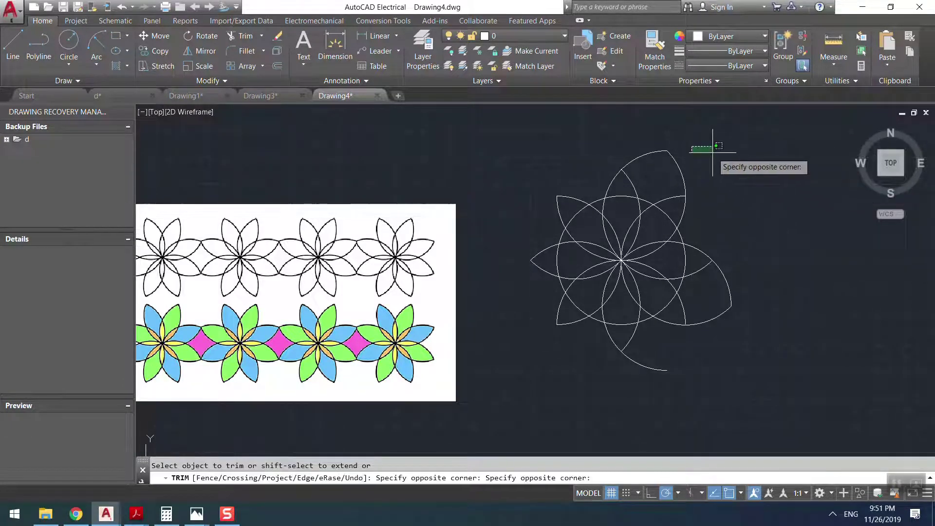
key(Escape)
key(ctrl+z)
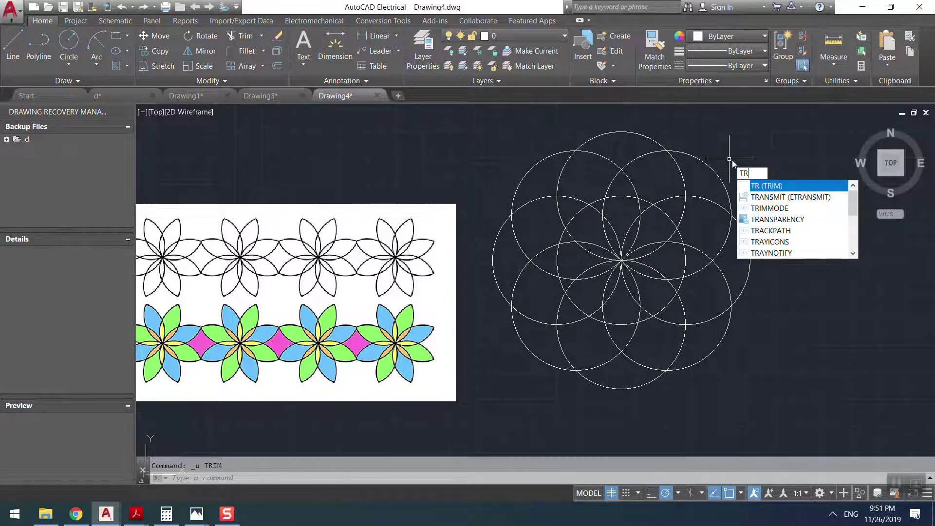
Step: With all objects as cutting edges, trim the outer arcs of the top and upper-right circles back to the petal tips
key(Return)
key(Return)
click(653, 135)
click(629, 118)
click(714, 169)
click(713, 174)
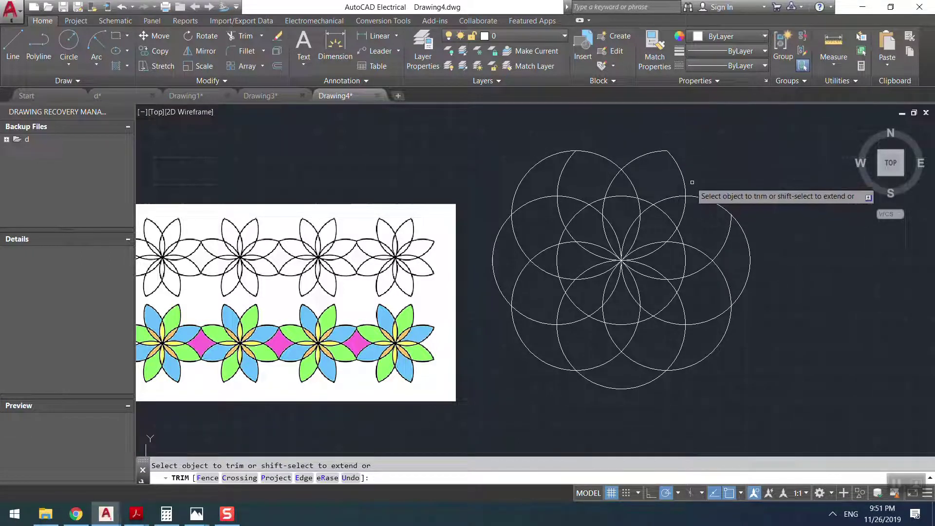
Step: Trim the outer arcs of the upper-left, left and lower-left circles back to the petal tips
click(528, 177)
click(513, 188)
click(511, 276)
click(491, 261)
click(548, 348)
click(539, 357)
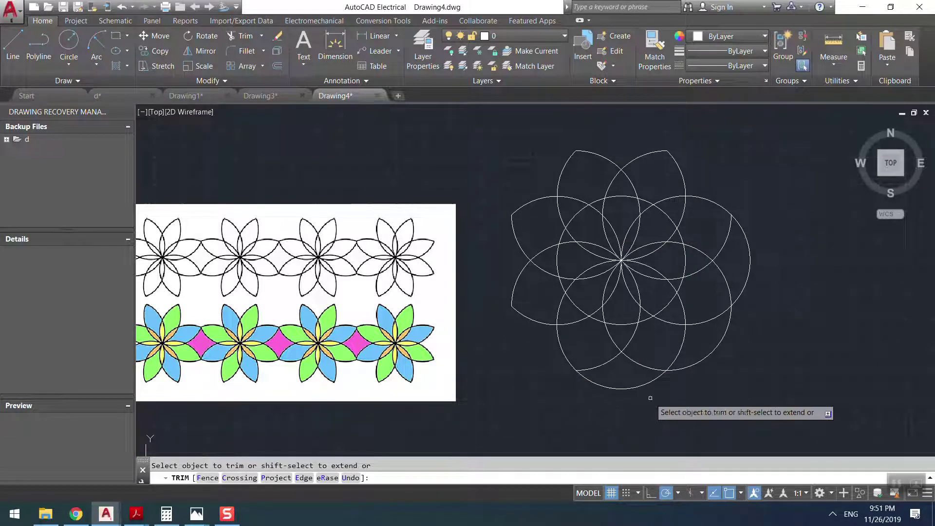
Step: Trim the outer arcs of the bottom, lower-right and right circles to complete the eight-petal outline
click(643, 385)
click(747, 344)
click(700, 349)
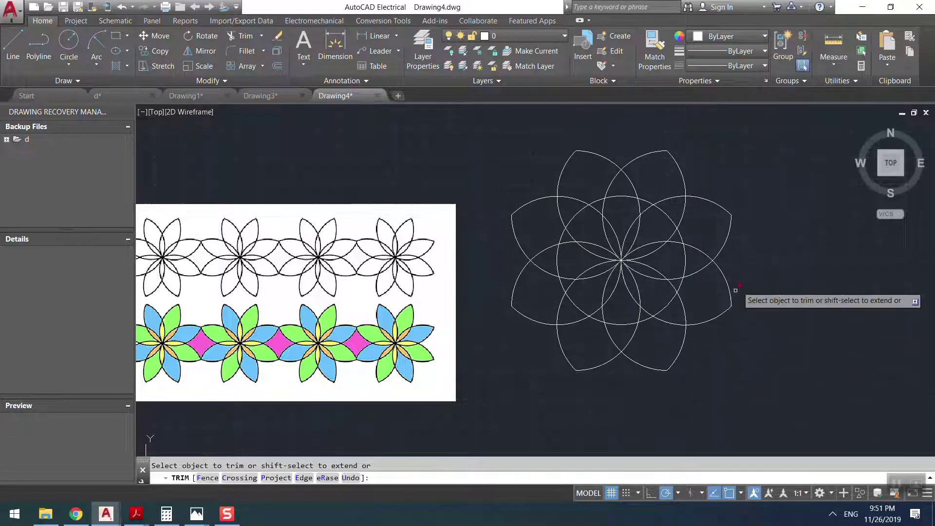
click(767, 239)
click(751, 263)
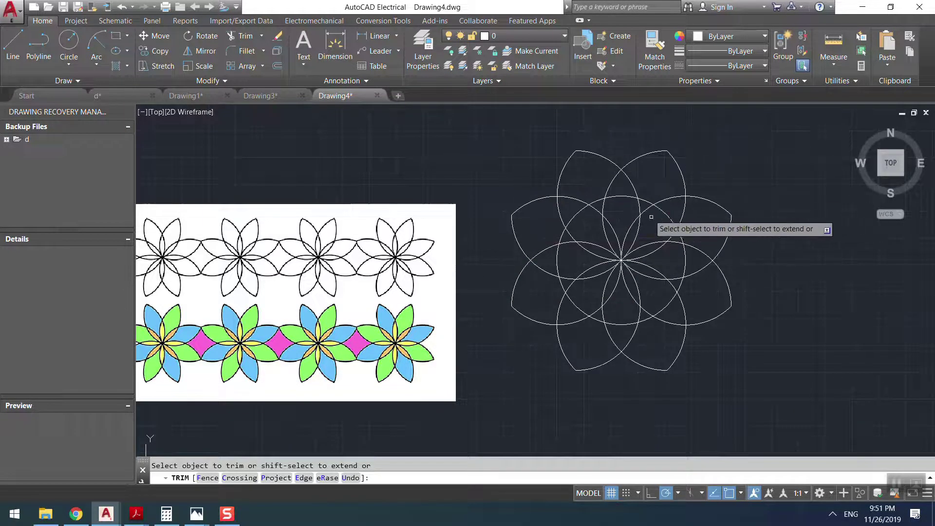
Step: Trim the segments of the central circle that cross the petals around the flower's centre
click(626, 193)
click(619, 195)
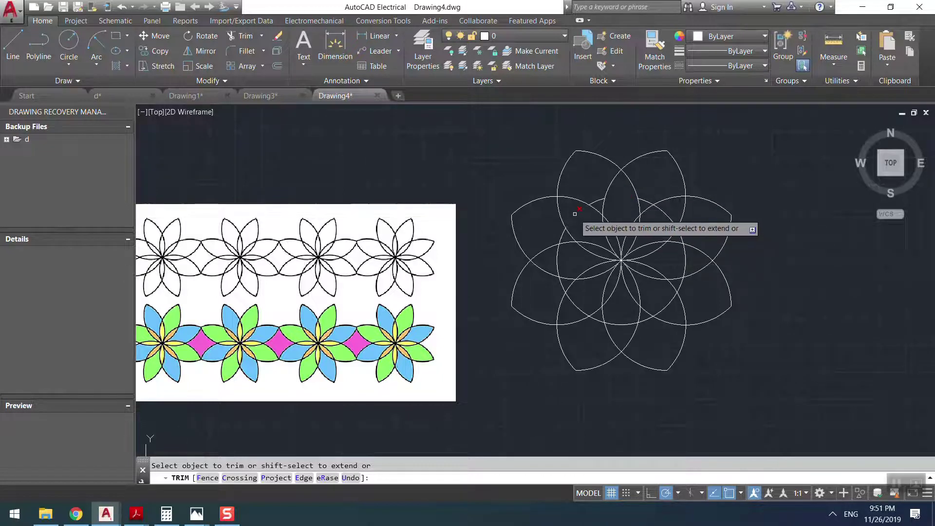
click(575, 266)
click(580, 268)
click(582, 303)
click(587, 310)
click(624, 324)
click(652, 311)
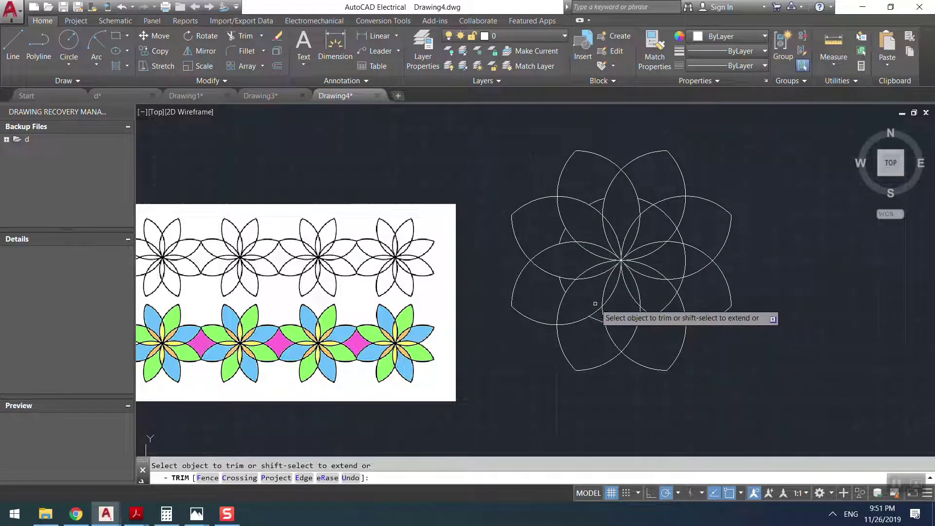
click(662, 302)
click(651, 316)
click(658, 298)
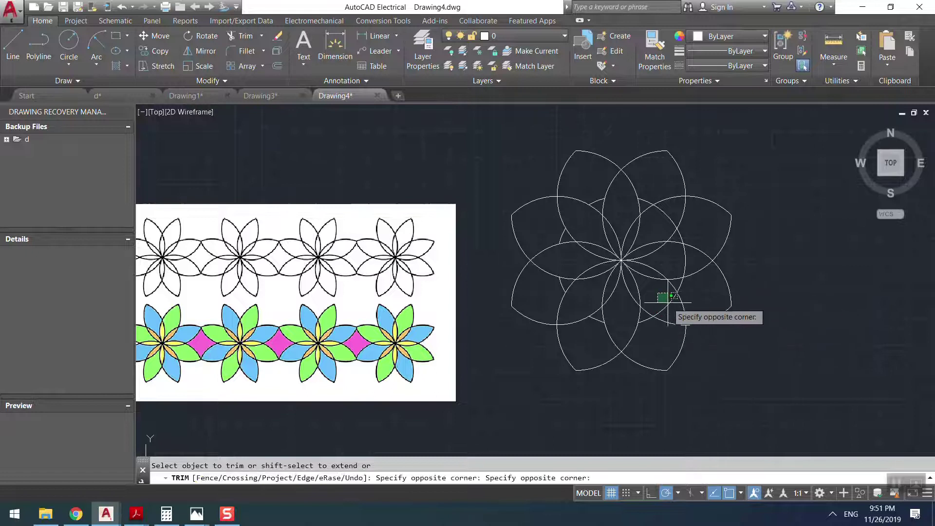
key(Escape)
Step: Delete the leftover short arcs of the central circle between the petals
click(647, 321)
key(Delete)
click(596, 320)
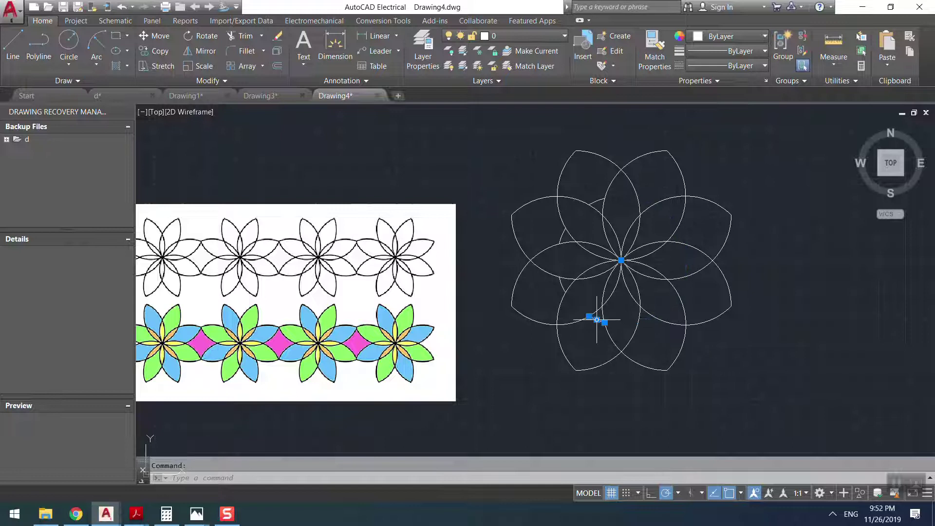
mouse_move(597, 320)
key(Delete)
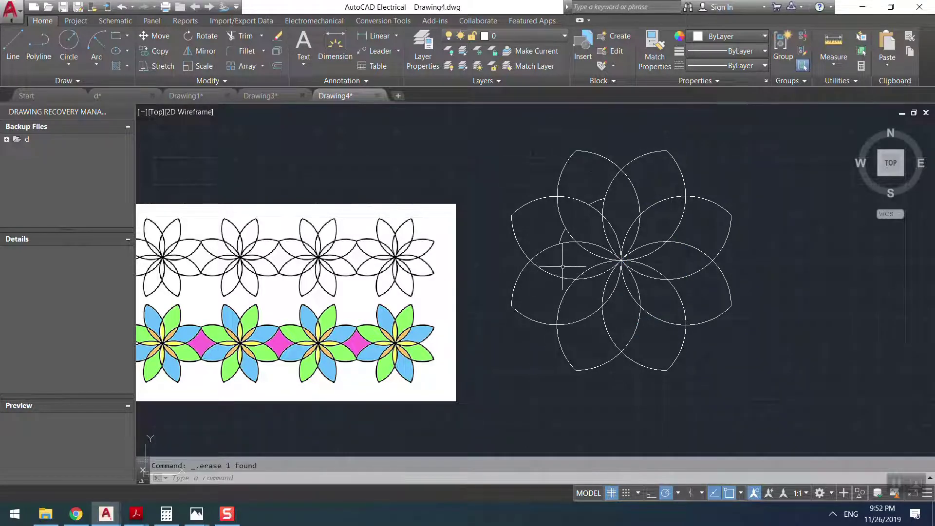
click(596, 200)
mouse_move(597, 201)
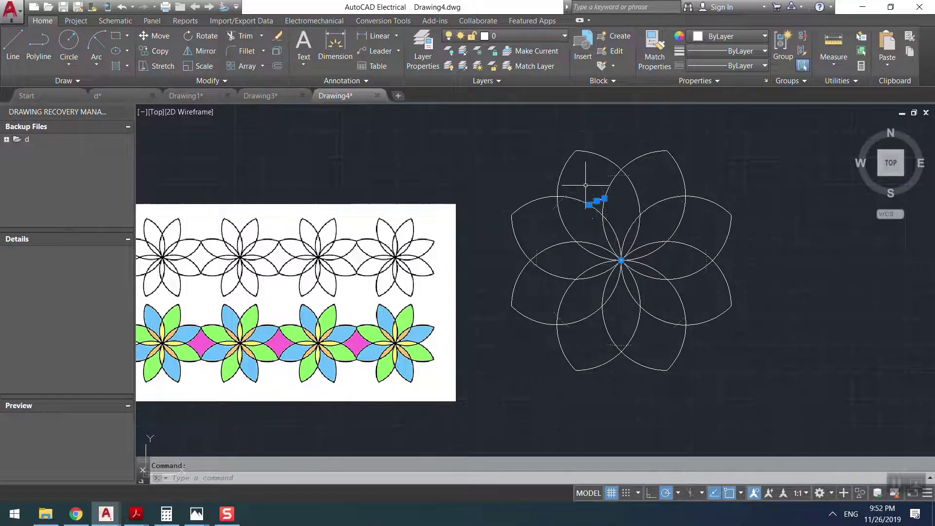
key(Delete)
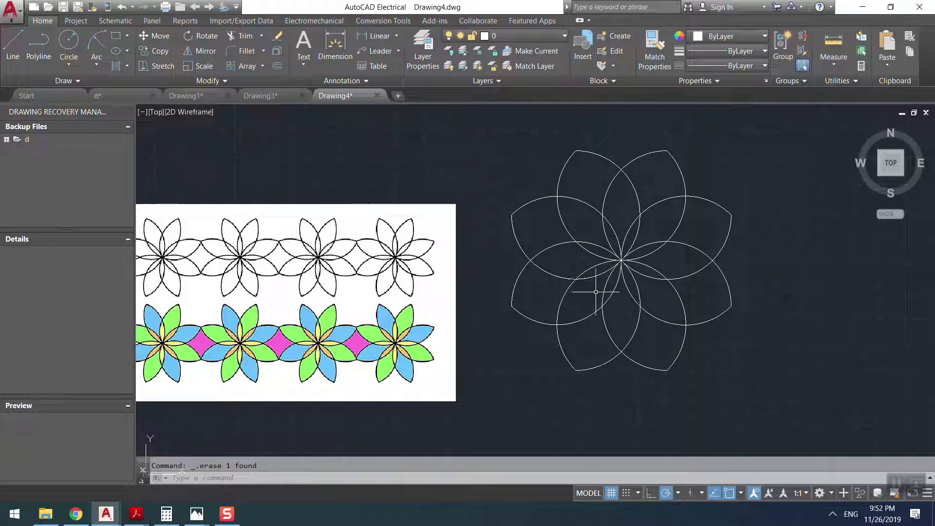
click(773, 129)
click(500, 379)
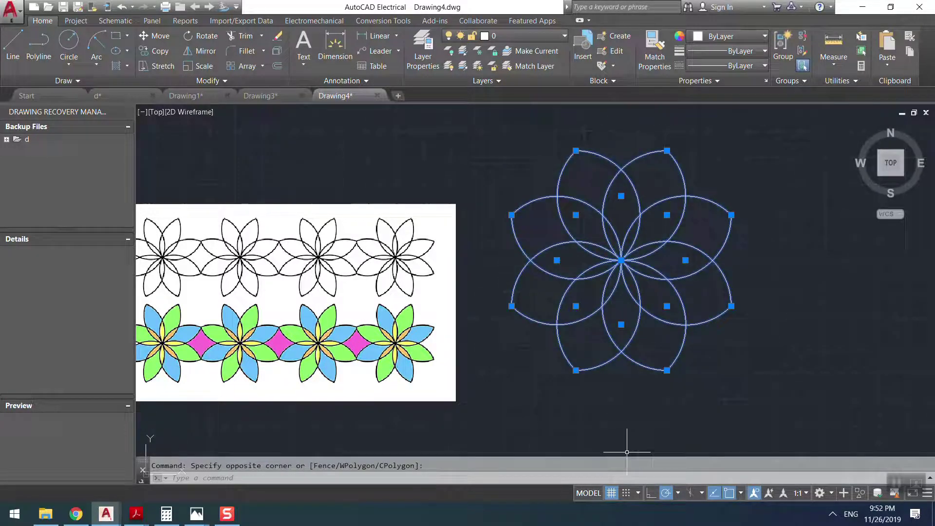
text(co)
key(Return)
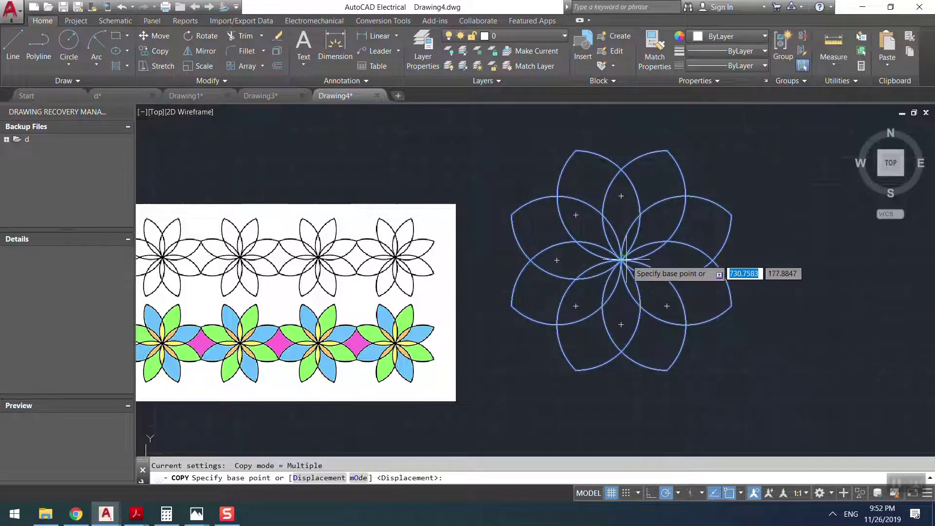
scroll(589, 250, up, 5)
click(581, 244)
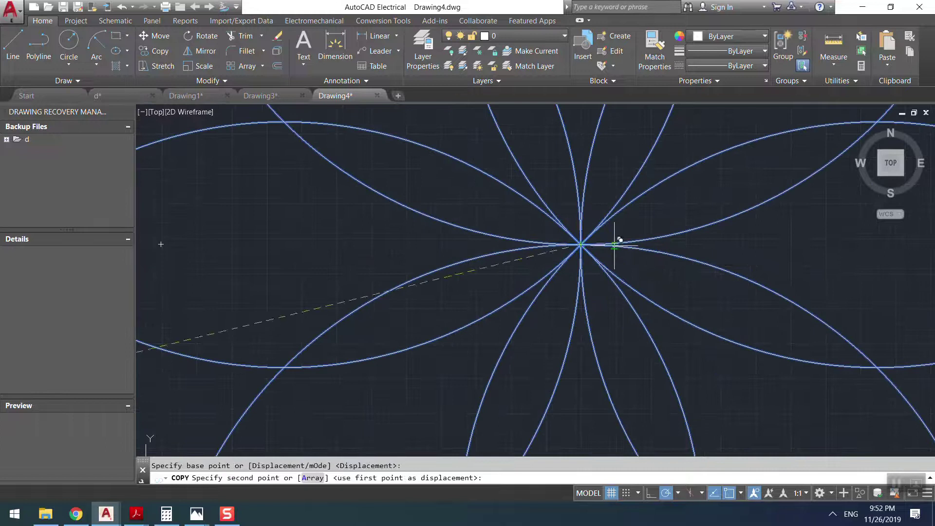
scroll(716, 249, down, 6)
middle_drag(823, 266, 492, 273)
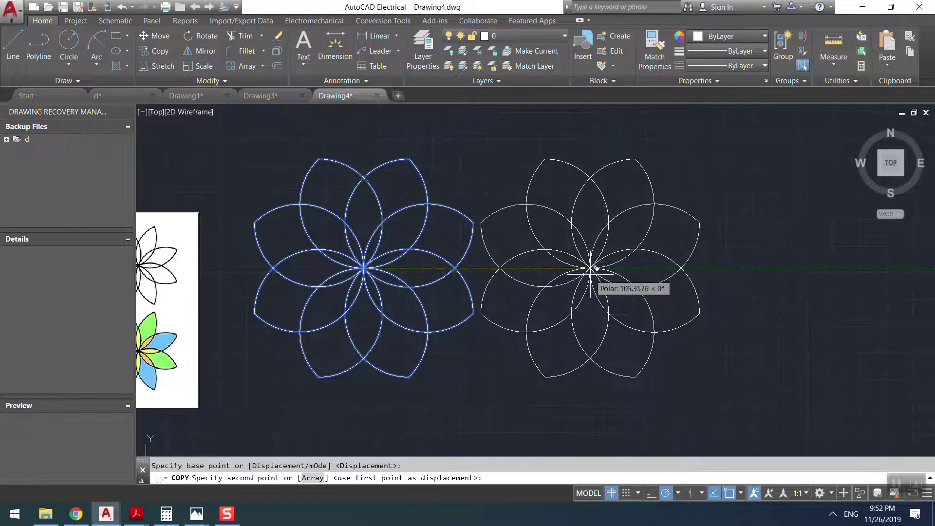
key(Escape)
Step: Copy the whole flower twice to the right, using its upper-left petal tip as base point and each adjoining upper-right petal tip as target
click(508, 110)
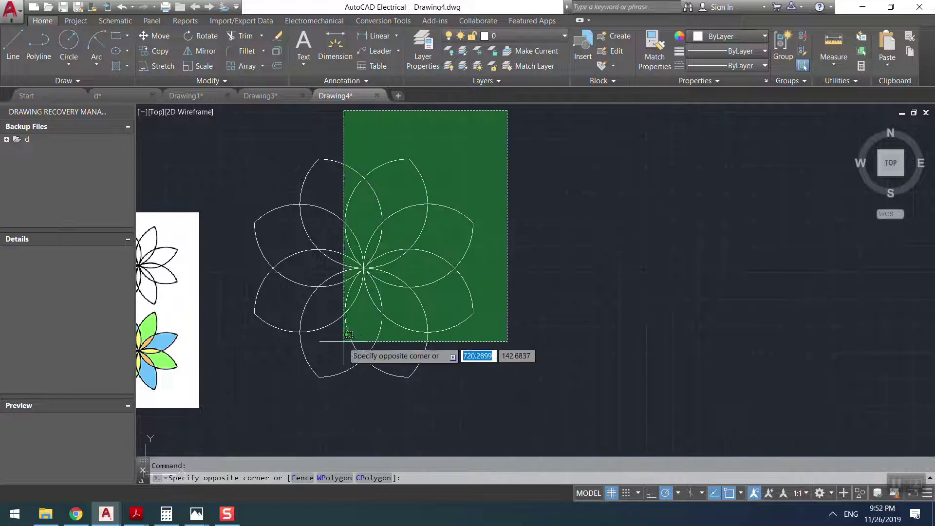
click(234, 391)
text(co)
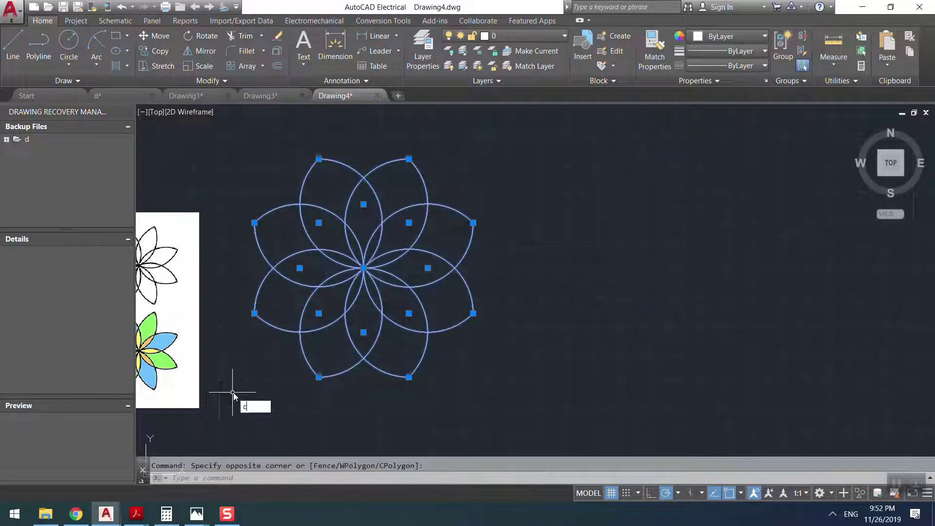
key(Return)
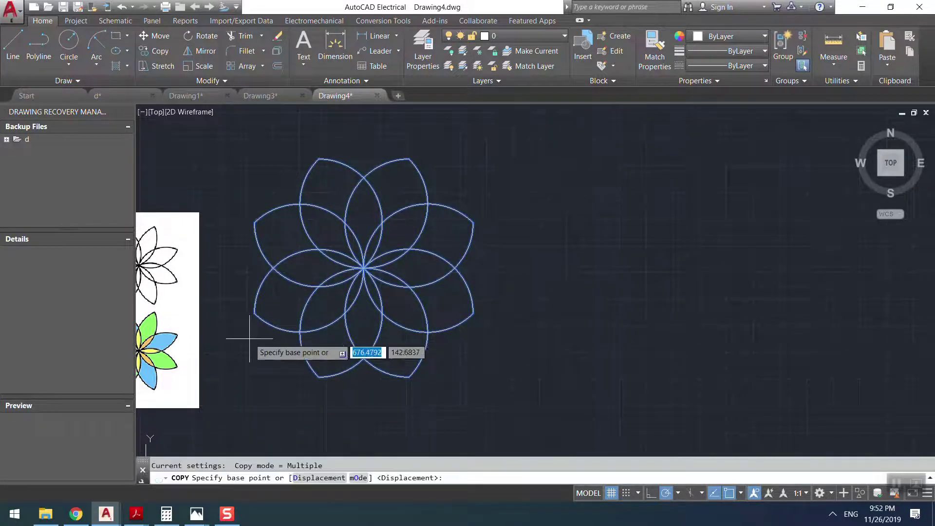
click(254, 223)
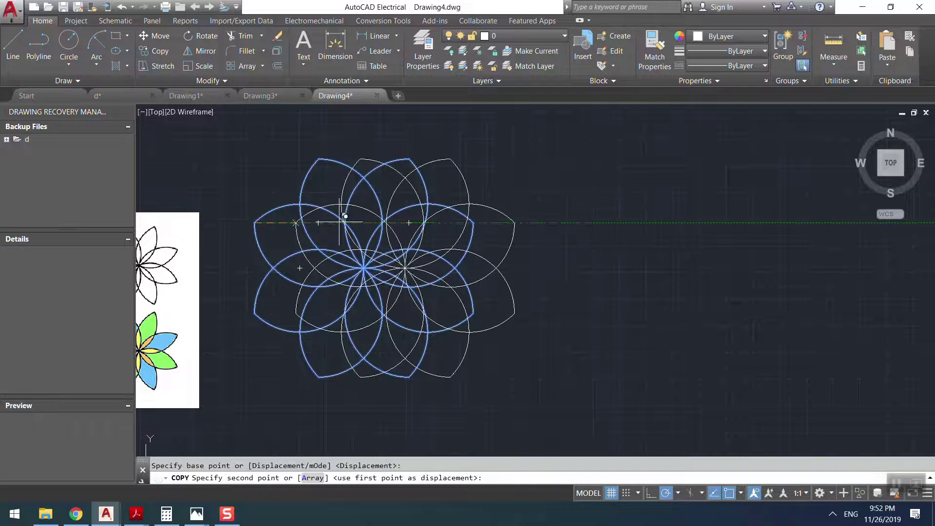
click(473, 223)
click(692, 222)
scroll(783, 229, down, 3)
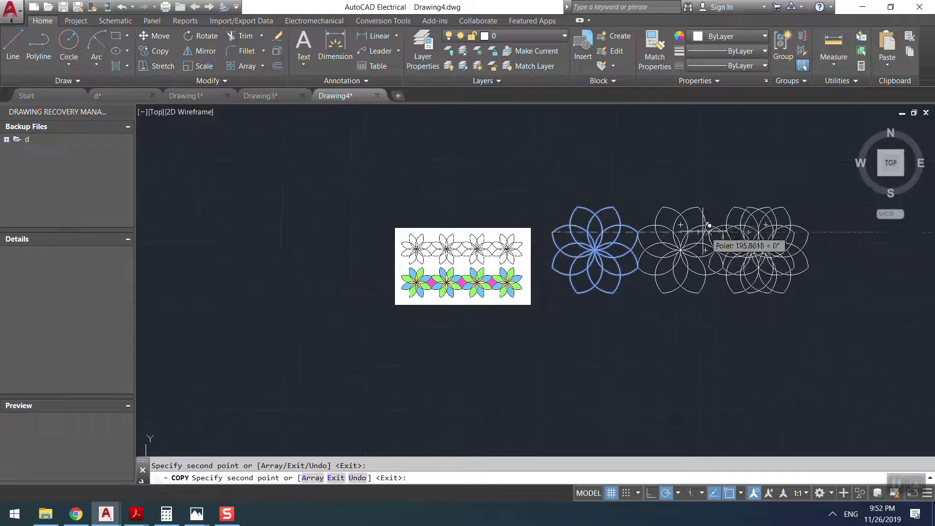
scroll(747, 234, up, 1)
key(Escape)
middle_drag(760, 229, 703, 256)
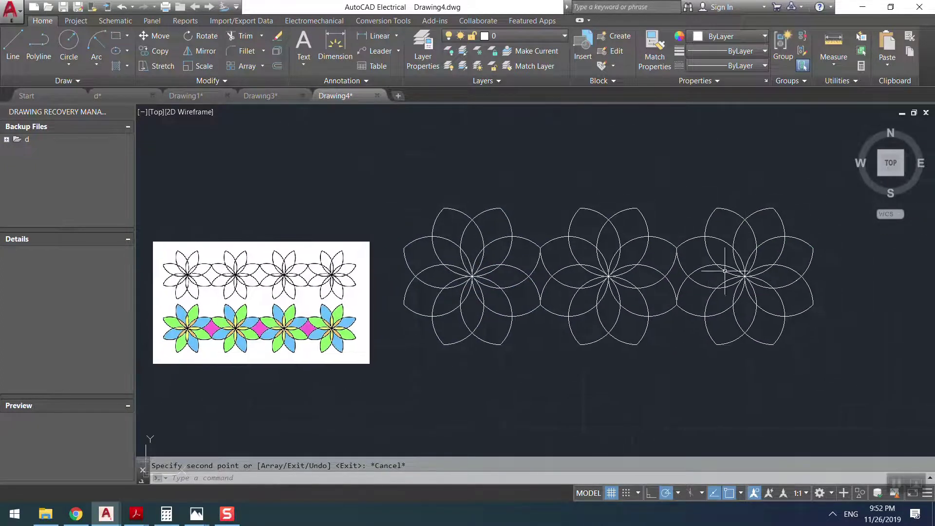
scroll(528, 297, up, 2)
scroll(539, 294, up, 2)
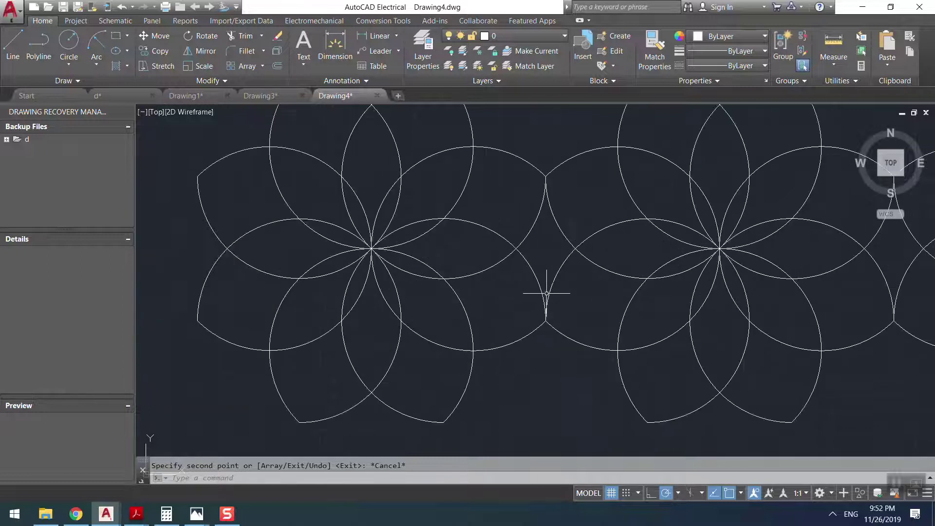
scroll(546, 259, down, 4)
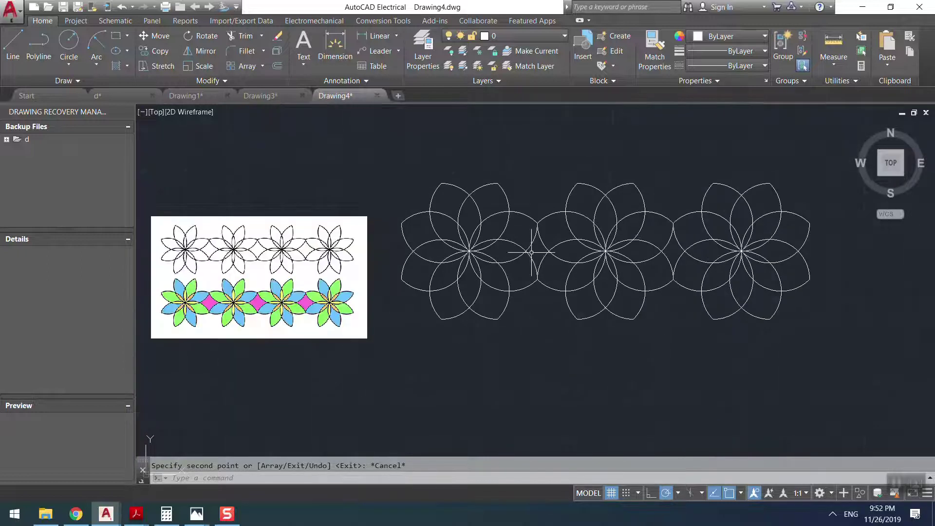
Step: Delete the two copied flowers, keeping only the original one
click(821, 169)
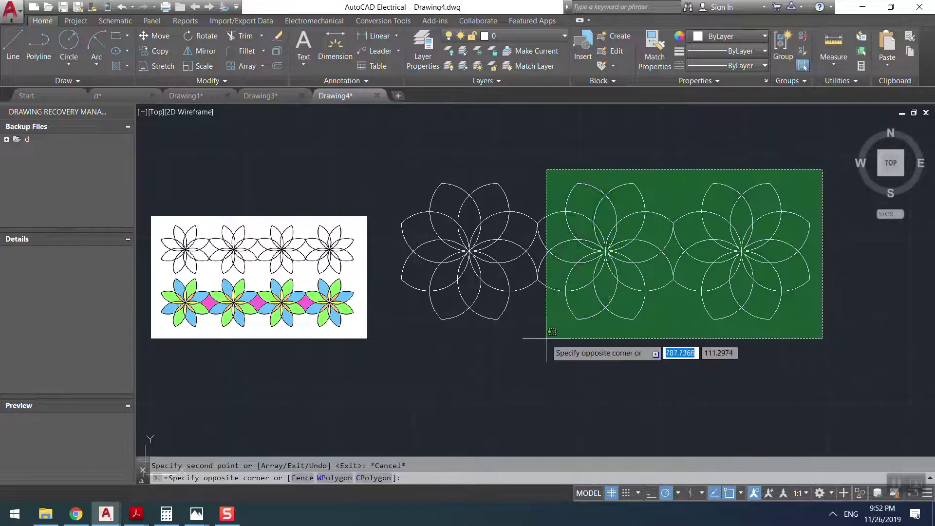
click(546, 338)
key(Delete)
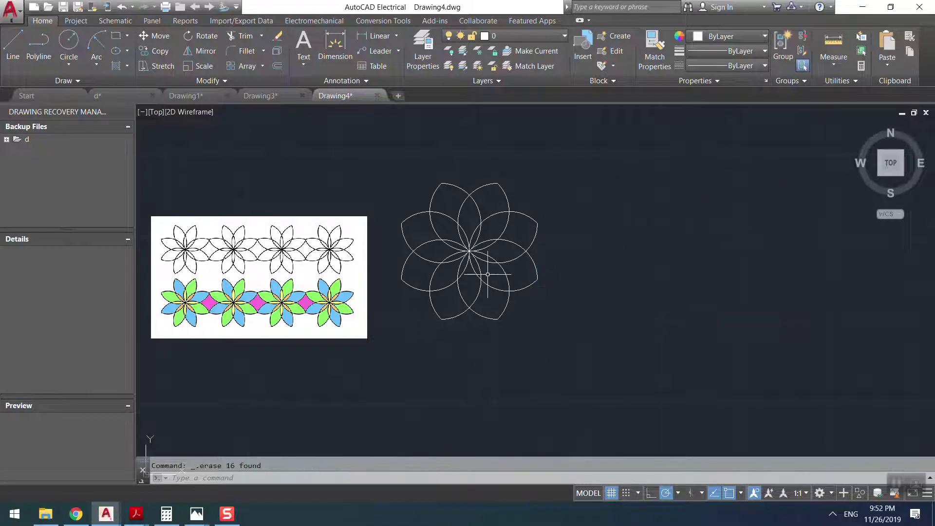
Step: With all objects as cutting edges, trim the inner arc running from the flower's centre to the crossing at its upper right
middle_drag(490, 275, 557, 299)
scroll(453, 290, up, 2)
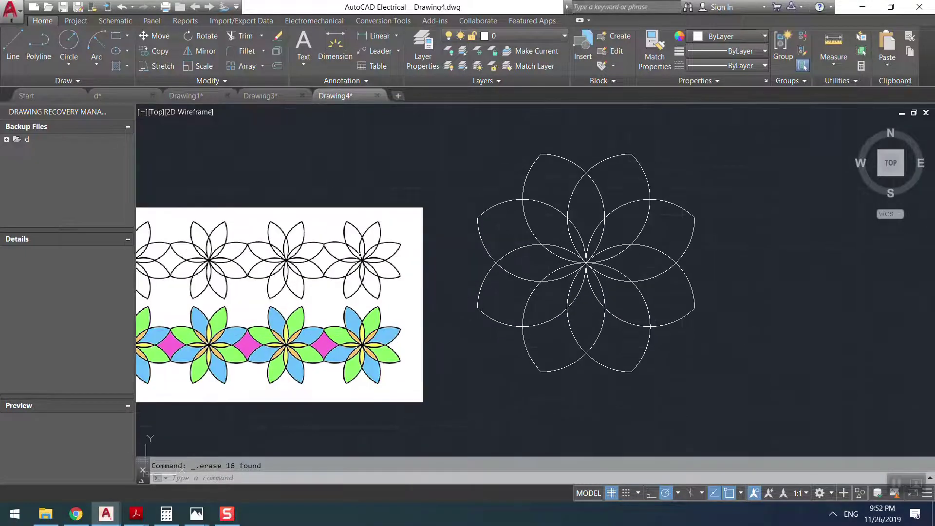
scroll(360, 256, up, 2)
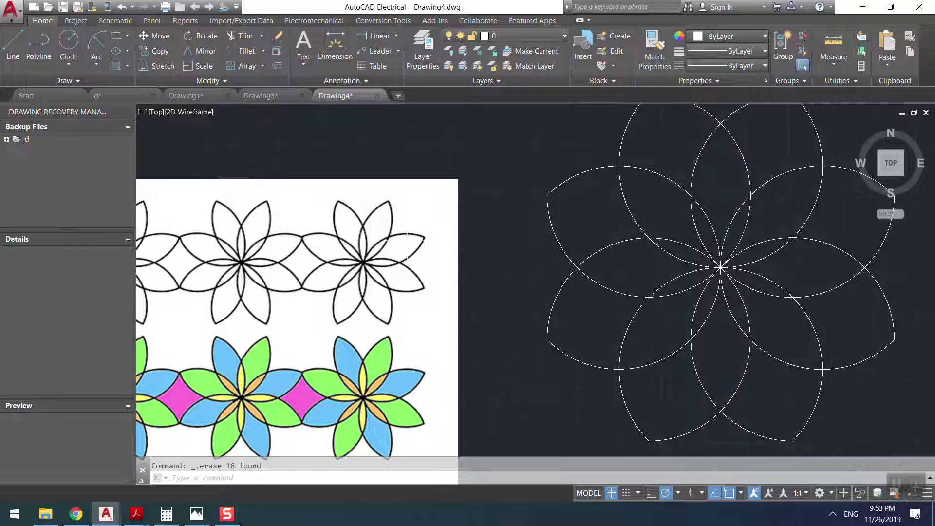
click(733, 222)
key(Escape)
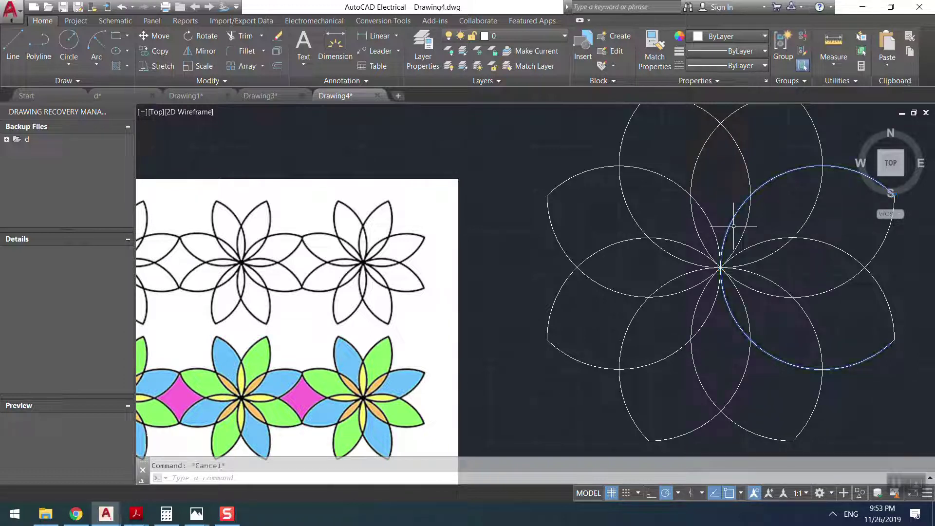
text(tr)
key(Return)
key(Return)
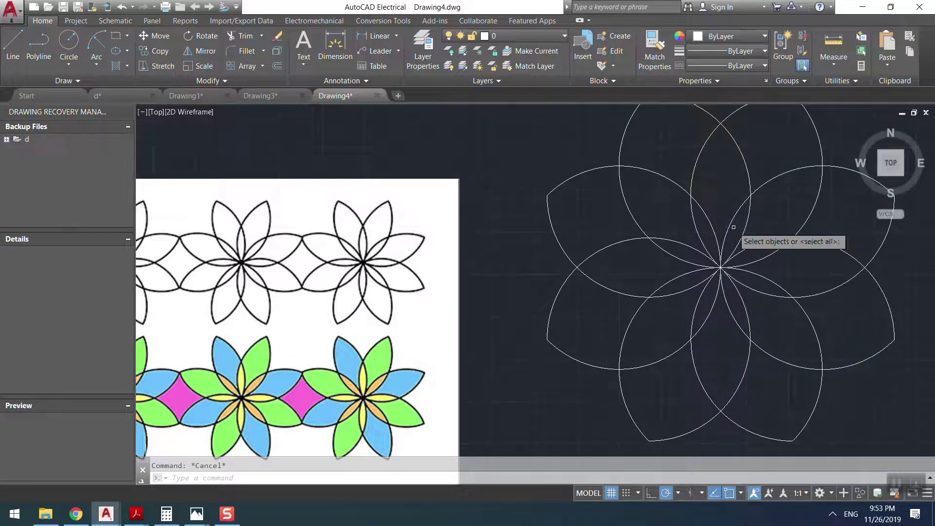
click(714, 225)
click(718, 241)
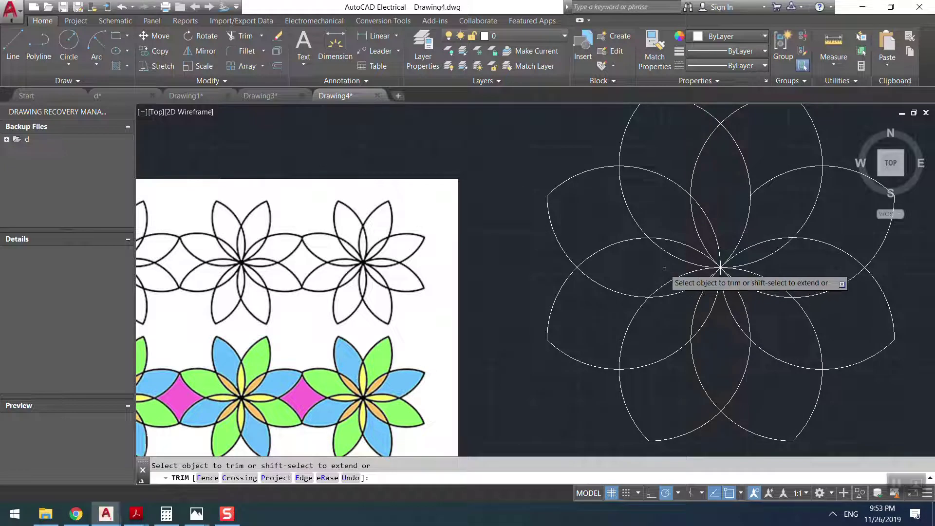
Step: Trim the inner arcs between the flower's centre and the petal crossings on its upper-left side
scroll(730, 263, up, 2)
click(702, 239)
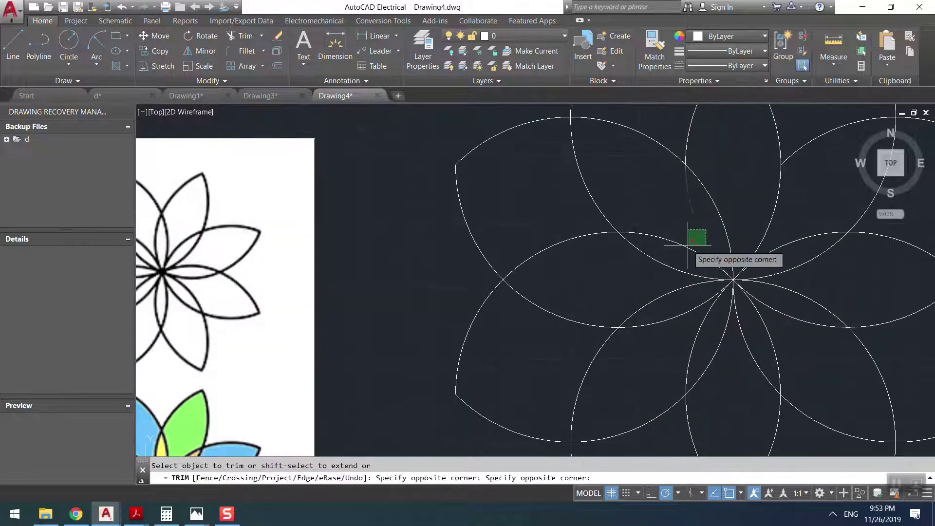
click(684, 256)
scroll(680, 250, down, 2)
scroll(653, 234, down, 3)
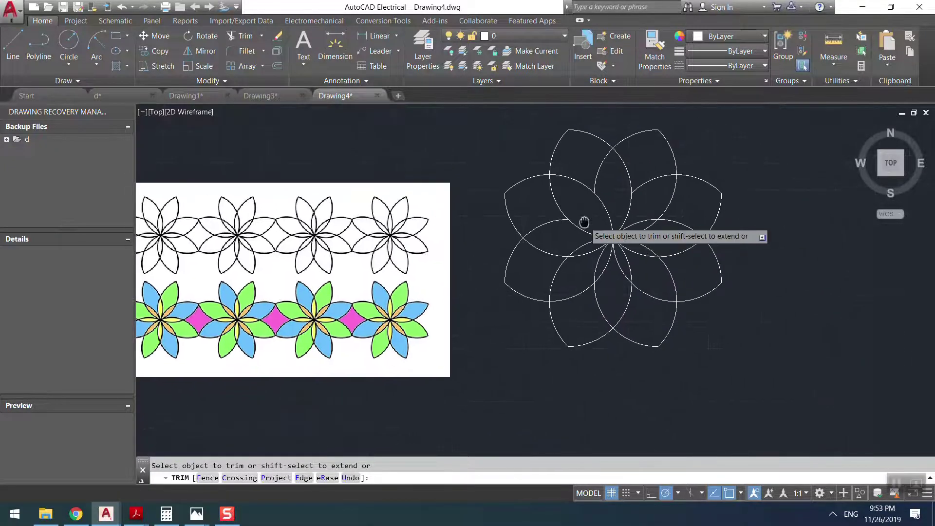
Step: Trim the inner arcs between the flower's centre and the petal crossings on its lower side
scroll(561, 234, up, 4)
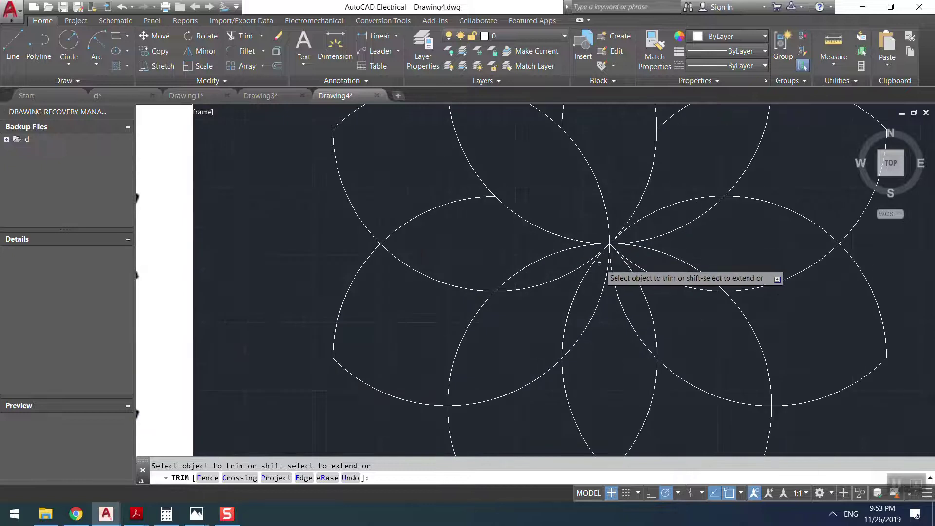
click(595, 260)
click(577, 276)
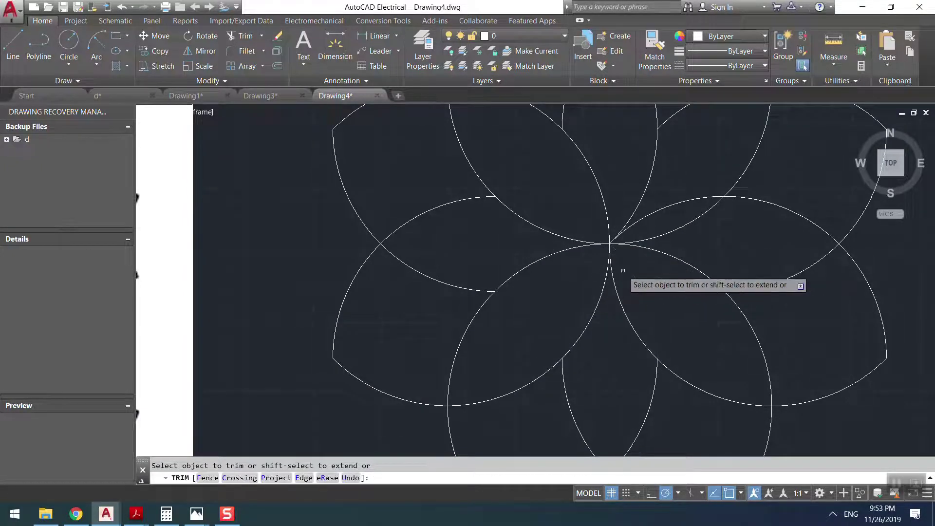
scroll(735, 236, down, 4)
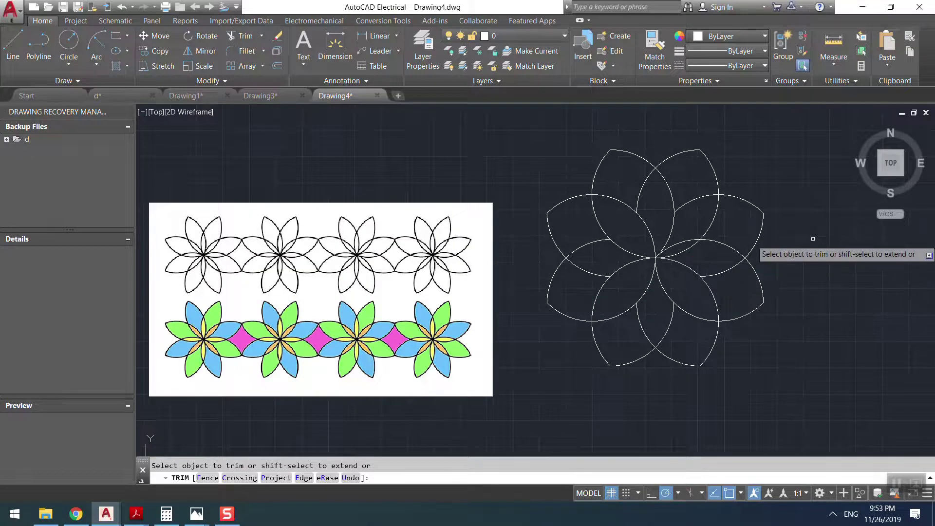
Step: Trim all remaining inner arcs at the flower's centre so only the outer eight-petal ring is left, and end the Trim command
click(676, 241)
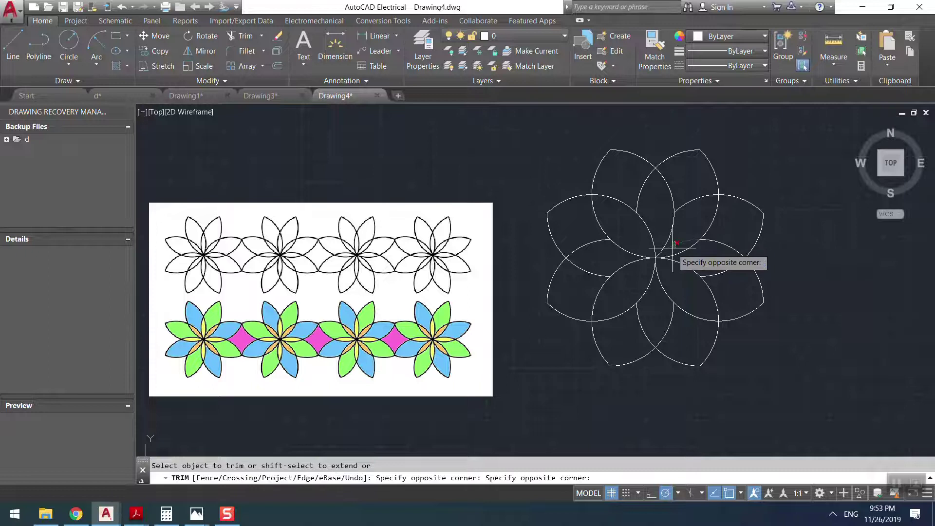
click(671, 248)
click(669, 238)
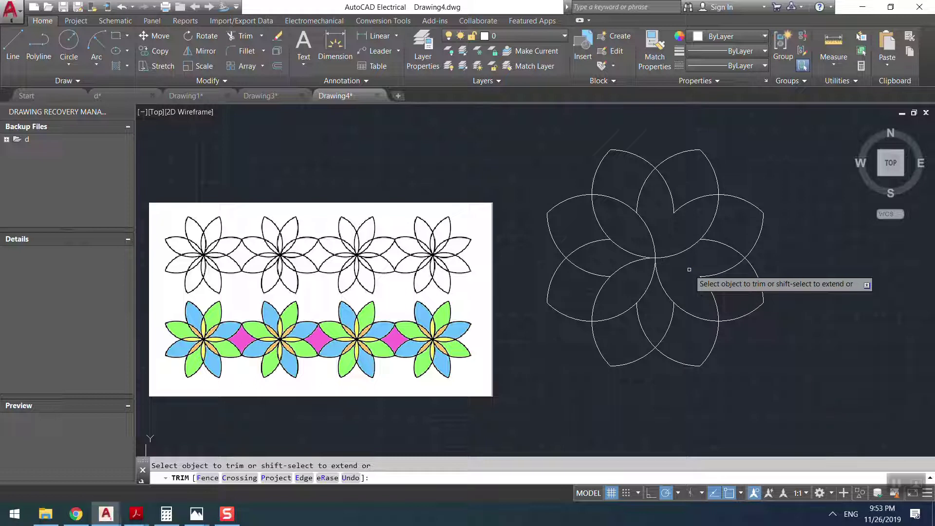
click(670, 236)
click(640, 265)
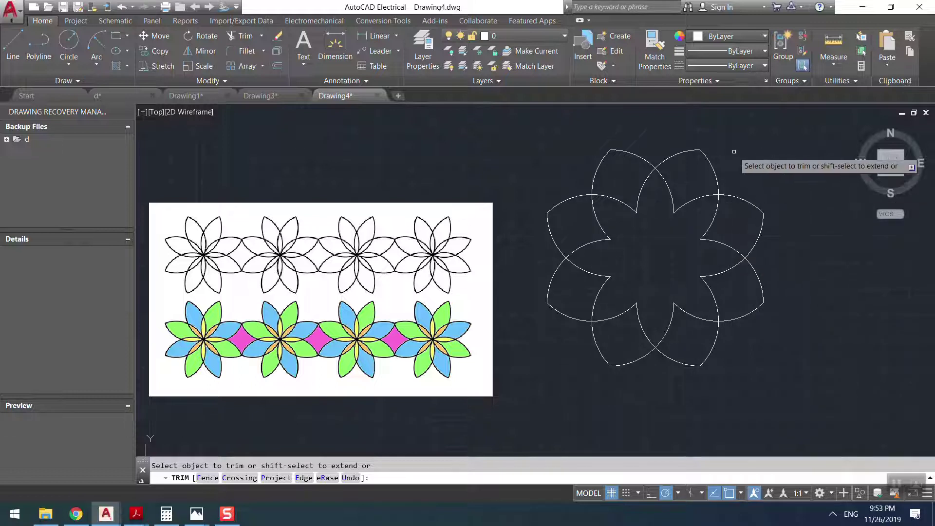
key(Escape)
middle_drag(591, 244, 555, 248)
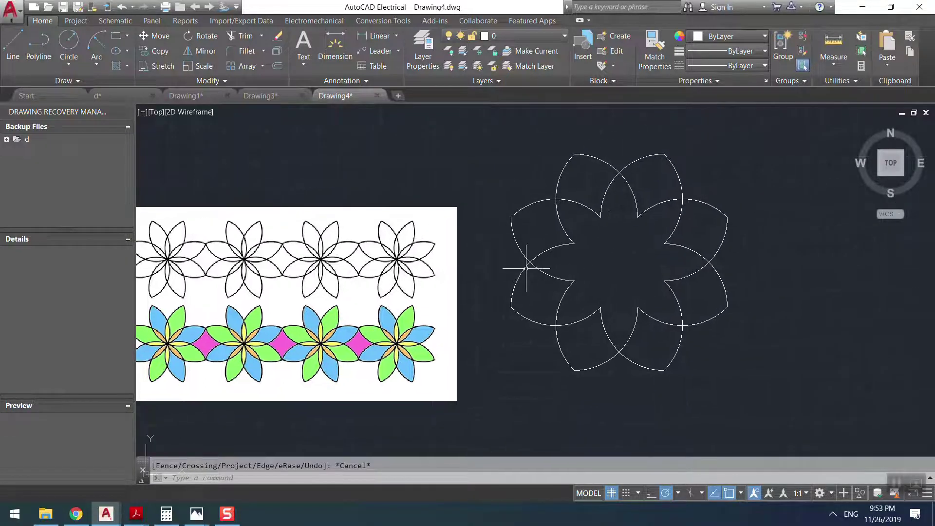
Step: Look over the reference image folder and the overlapping-circle patterns in Drawing1 and Drawing3
click(49, 514)
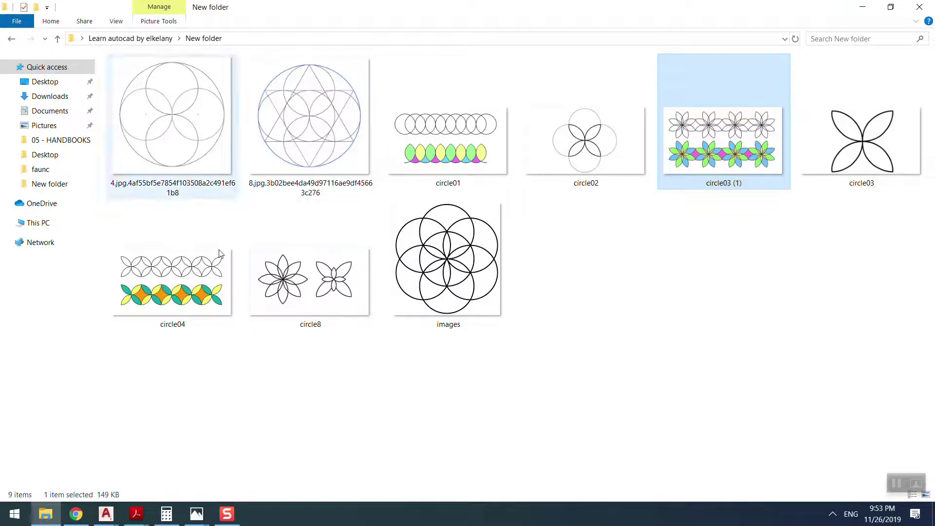
click(106, 514)
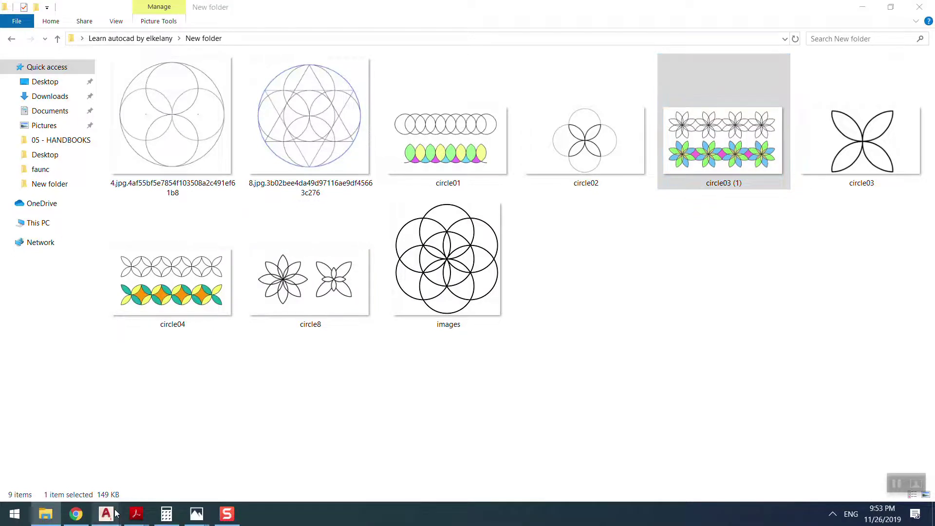
click(185, 481)
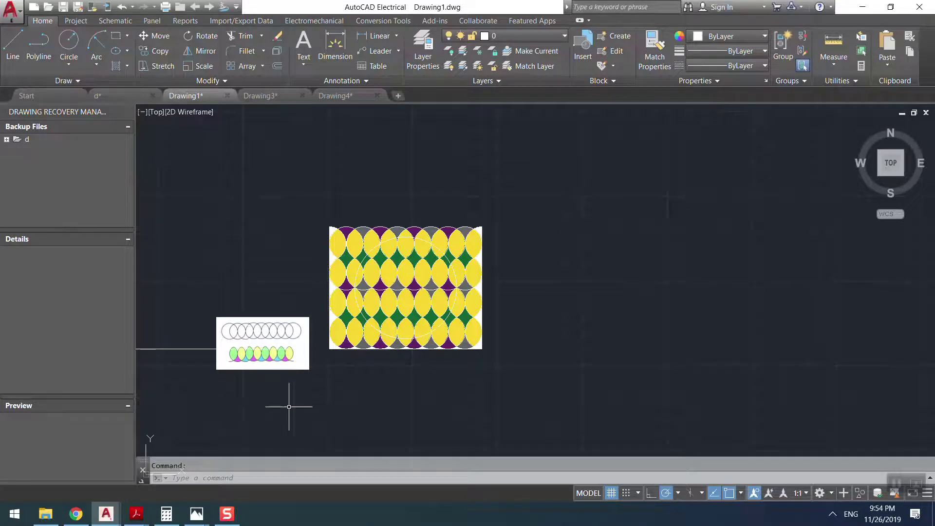
middle_drag(175, 405, 301, 373)
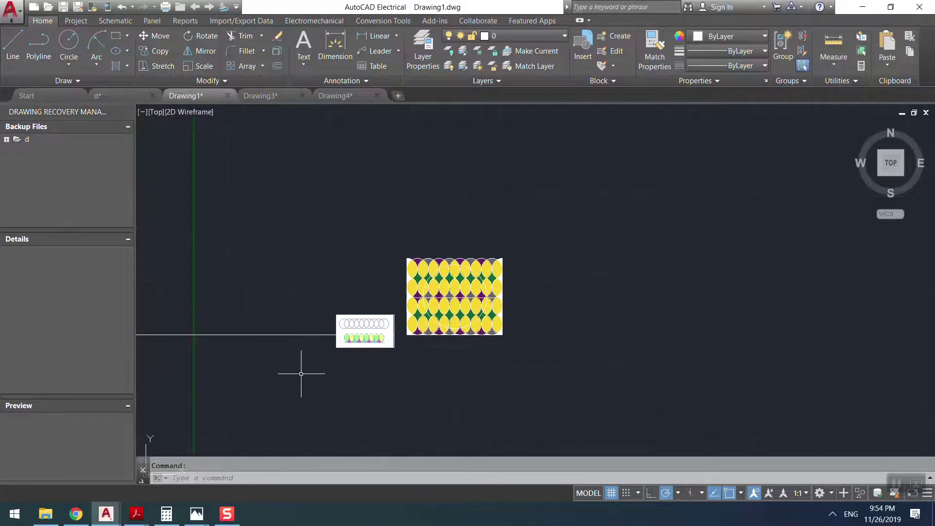
click(287, 97)
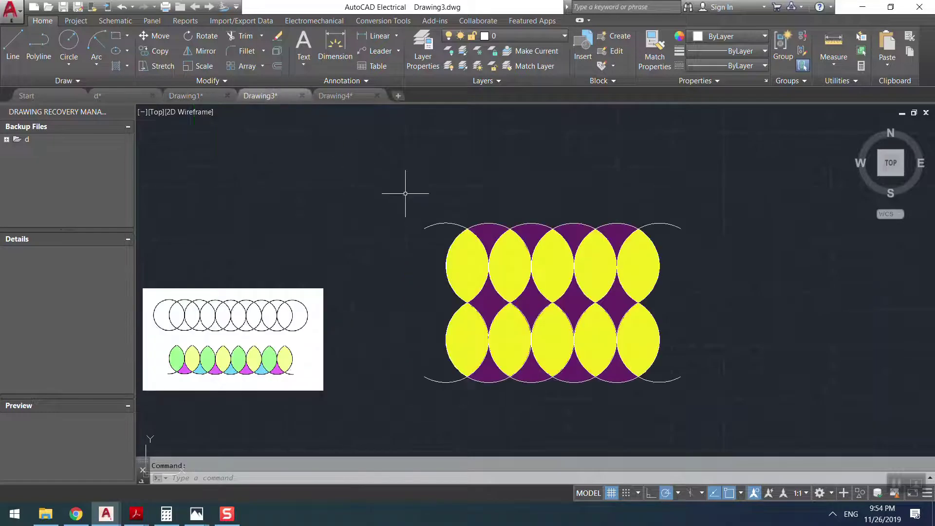
click(200, 95)
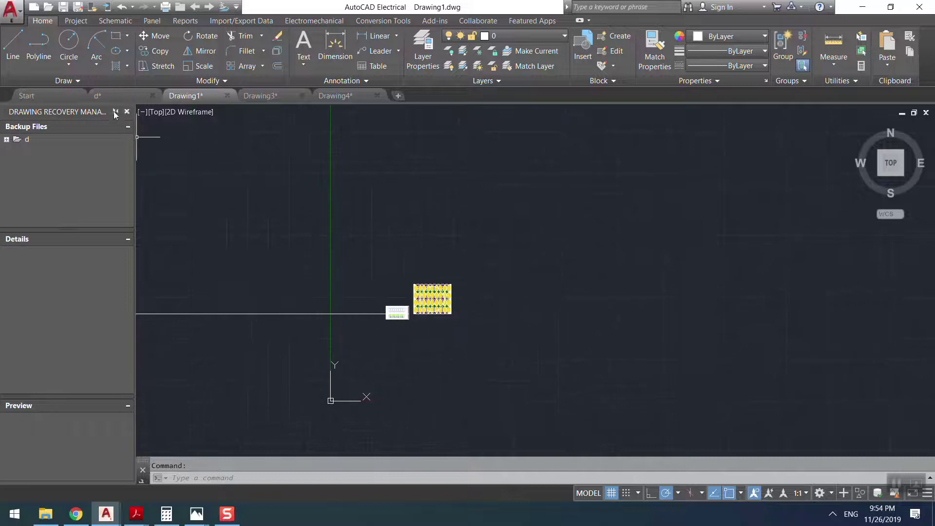
Step: Open drawing d and examine the yellow interlaced rosette beside its black reference image
click(115, 95)
scroll(337, 306, down, 3)
mouse_move(334, 301)
middle_down()
mouse_move(402, 287)
mouse_move(470, 241)
middle_up()
scroll(420, 279, up, 4)
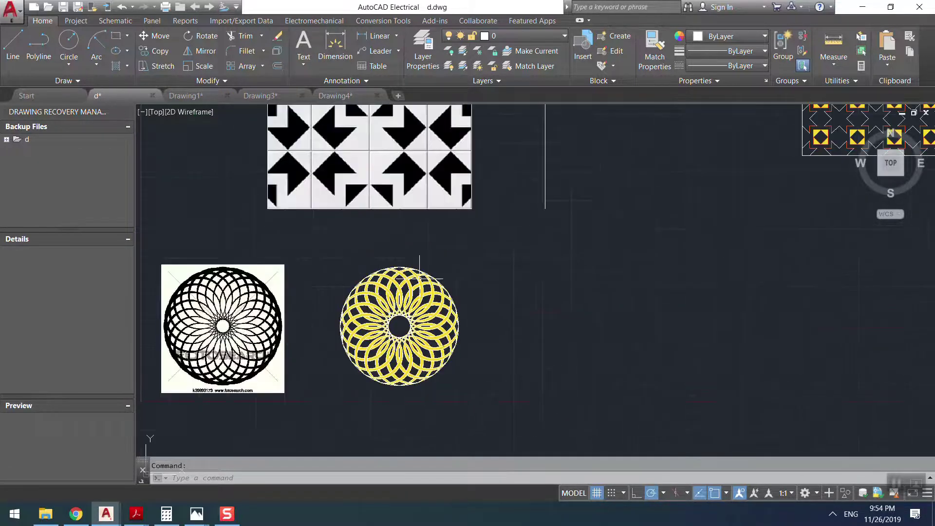
middle_drag(316, 320, 429, 263)
scroll(376, 265, up, 5)
middle_drag(287, 304, 291, 269)
scroll(653, 262, up, 4)
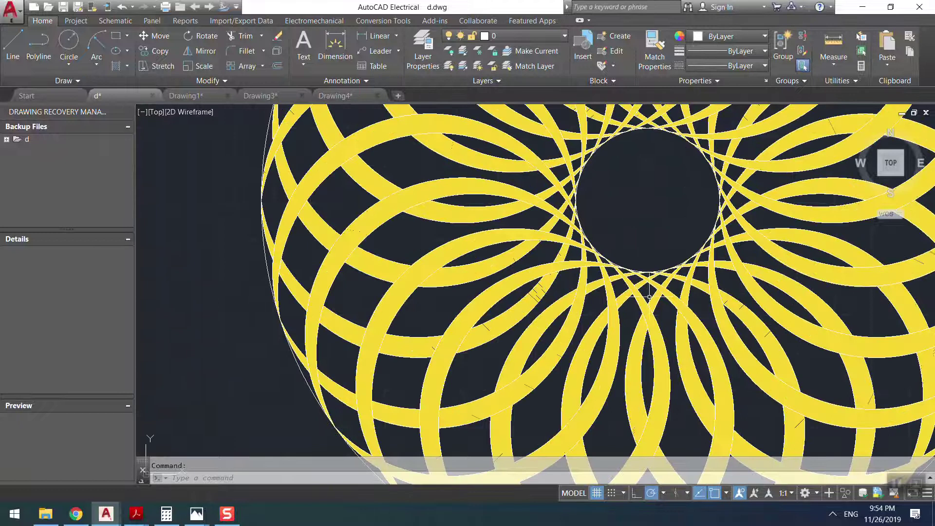
scroll(631, 367, down, 9)
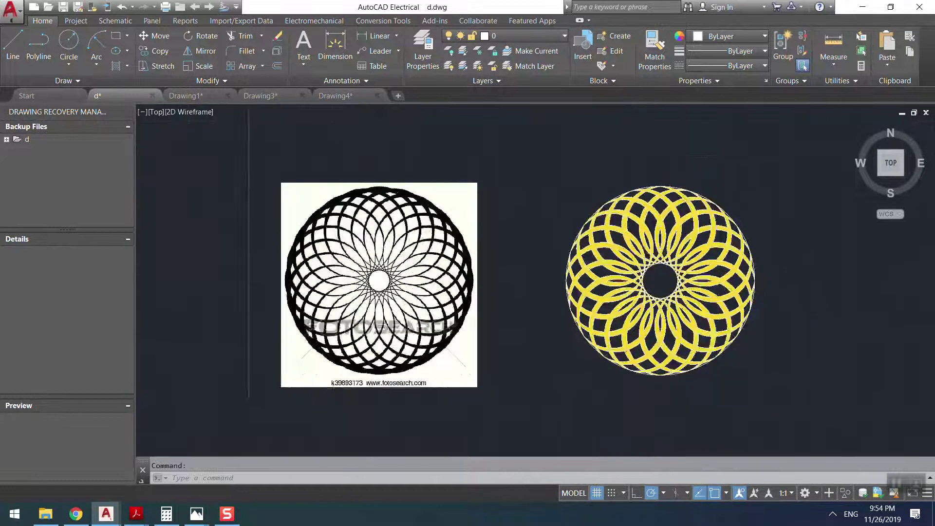
Step: Examine the black-and-white arrow tile reference image above the rosette in drawing d
middle_drag(495, 373, 430, 422)
middle_drag(627, 218, 499, 308)
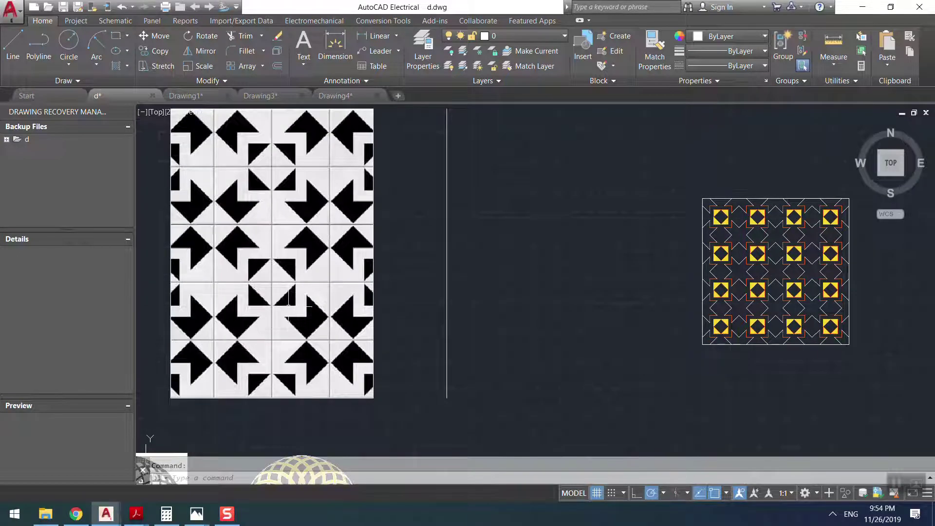
scroll(305, 323, up, 4)
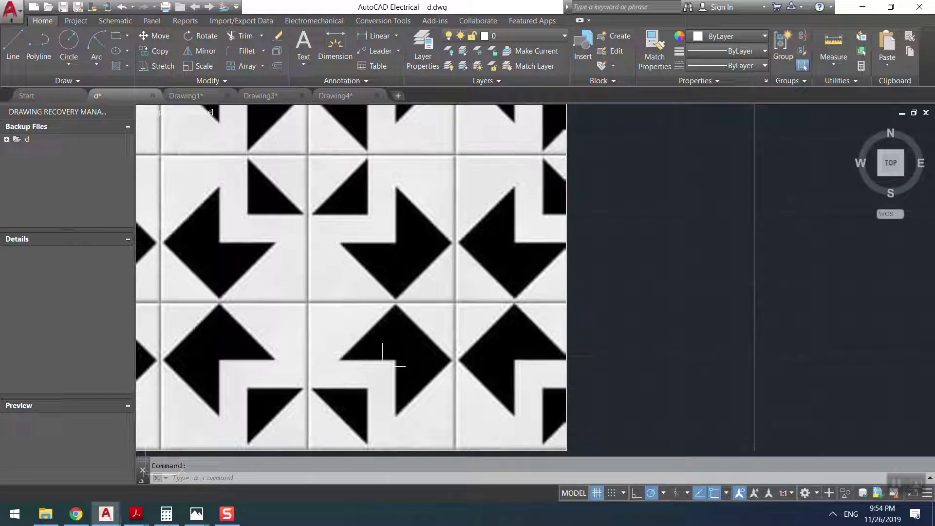
scroll(424, 334, down, 4)
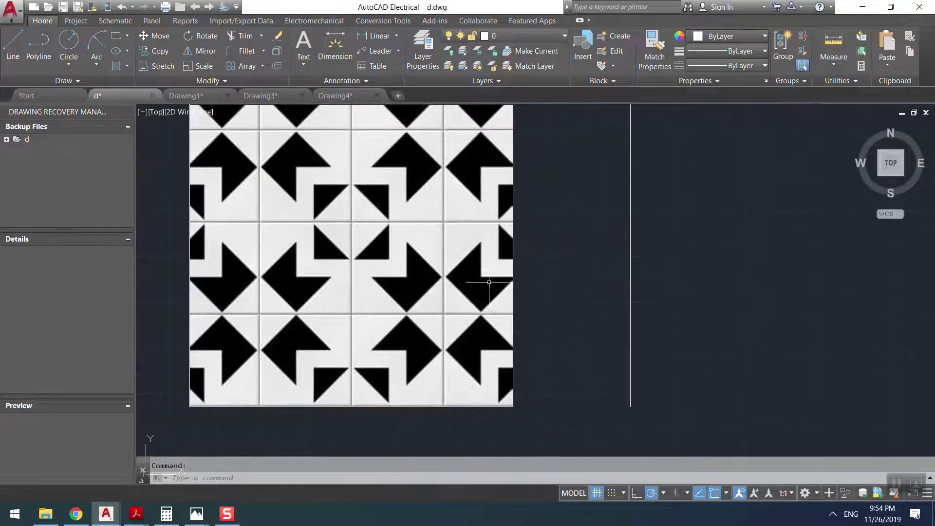
scroll(391, 306, up, 2)
scroll(391, 306, down, 2)
scroll(564, 251, down, 3)
middle_drag(564, 251, 513, 257)
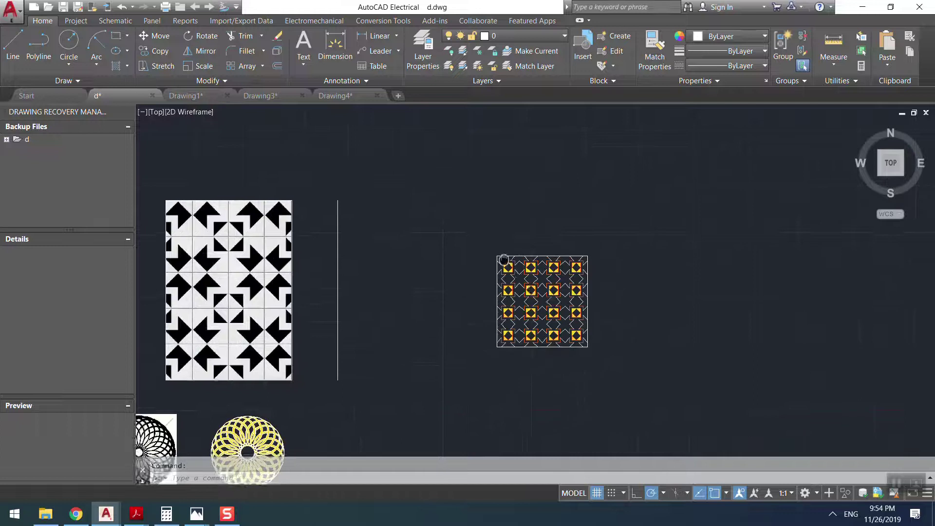
Step: Inspect the details of the framed 4 by 4 pattern of yellow-hatched squares and linked zigzag outlines
scroll(551, 317, up, 4)
middle_drag(498, 386, 518, 320)
scroll(501, 298, up, 6)
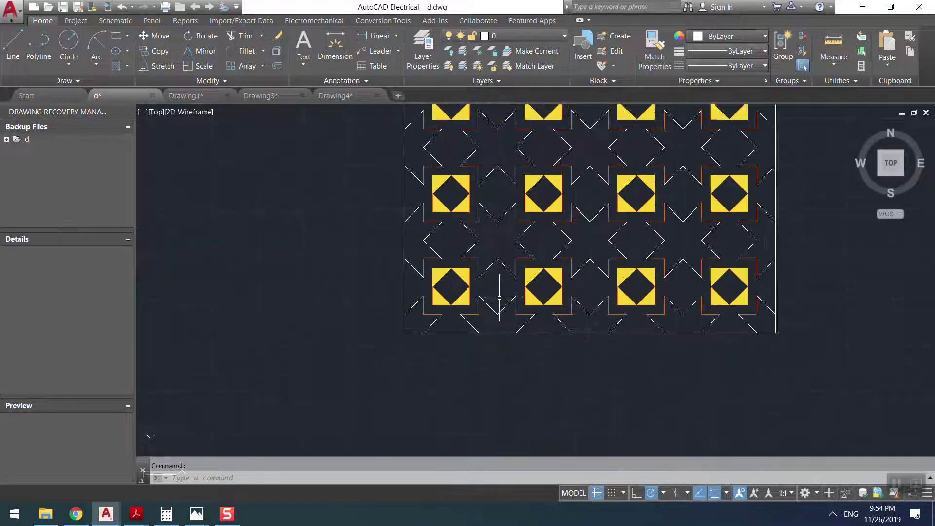
scroll(493, 328, down, 5)
mouse_move(554, 351)
middle_down()
mouse_move(560, 318)
mouse_move(569, 353)
mouse_move(573, 284)
middle_up()
scroll(566, 300, up, 2)
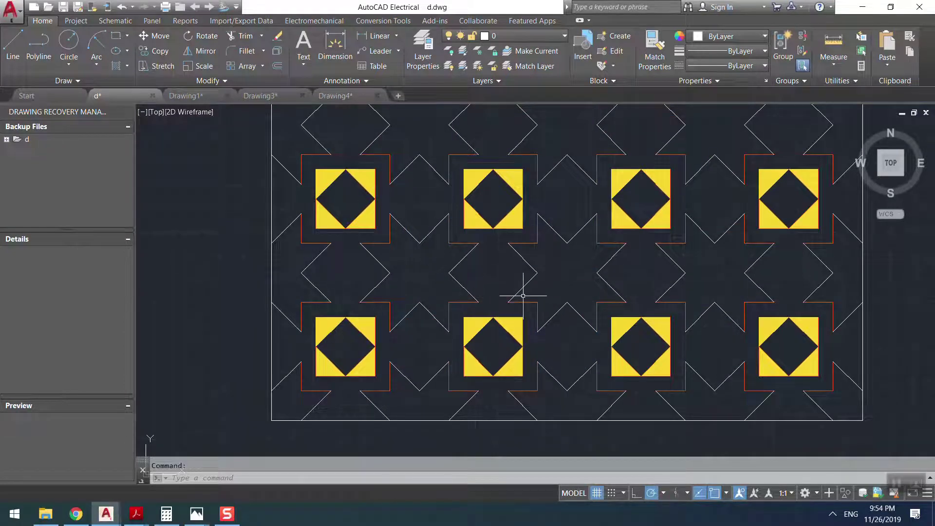
scroll(598, 256, down, 5)
middle_drag(598, 256, 612, 277)
scroll(426, 265, down, 4)
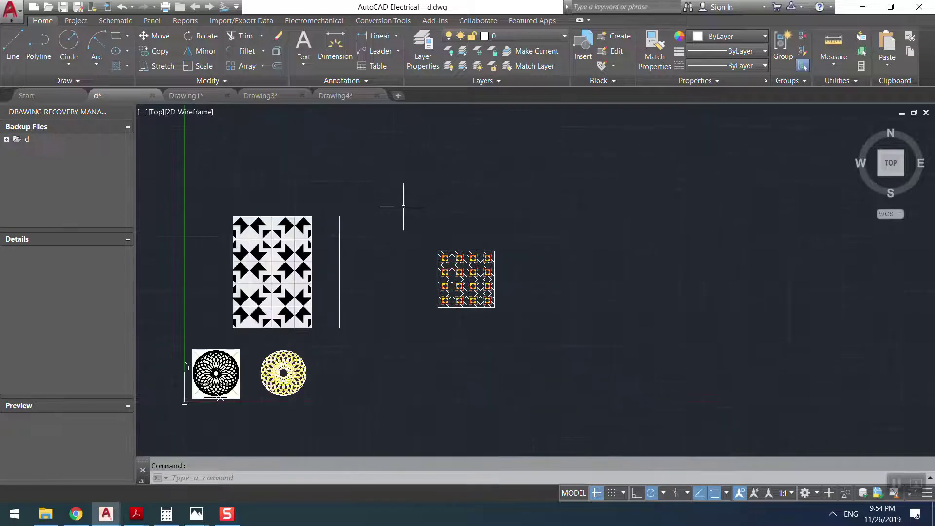
Step: Return to Drawing4 and review the array of circle-and-star motifs with orange four-petal flowers between them
scroll(422, 397, down, 4)
mouse_move(421, 397)
middle_down()
mouse_move(501, 339)
mouse_move(373, 196)
middle_up()
click(363, 99)
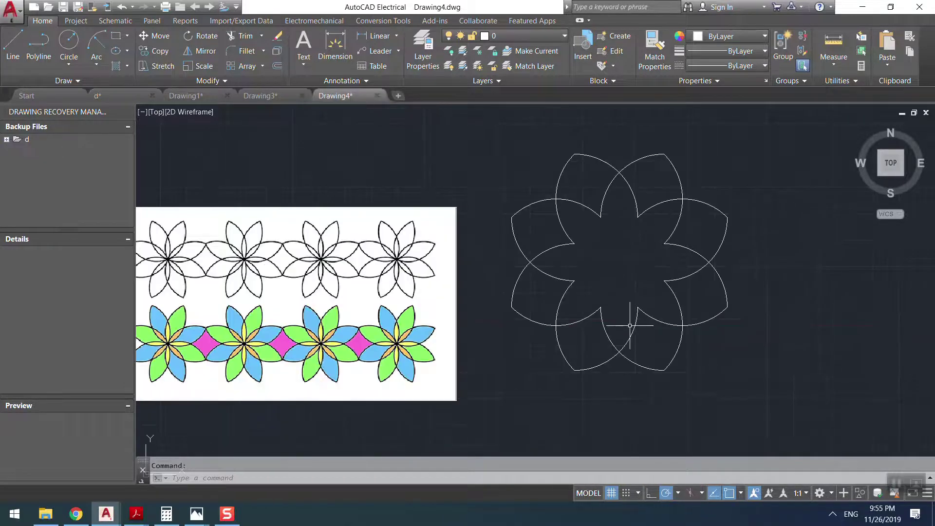
scroll(553, 334, down, 5)
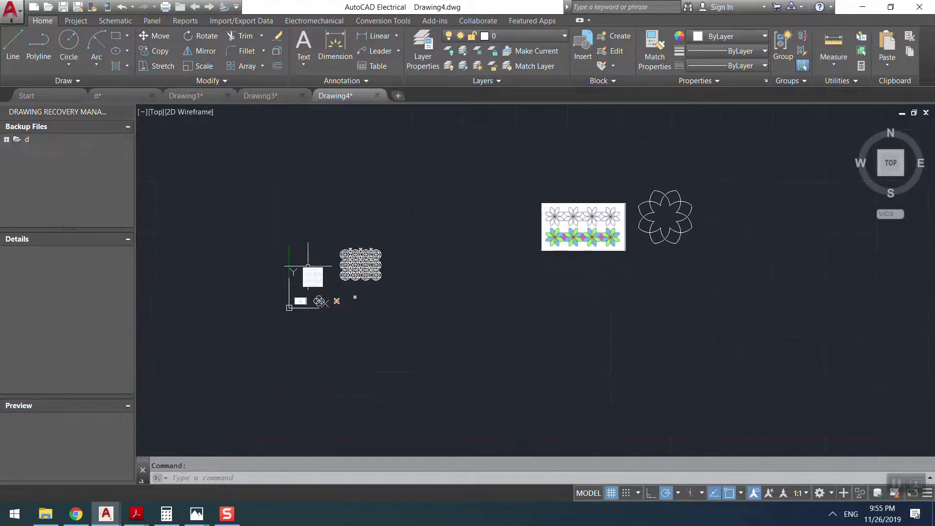
scroll(312, 267, up, 6)
scroll(442, 299, up, 2)
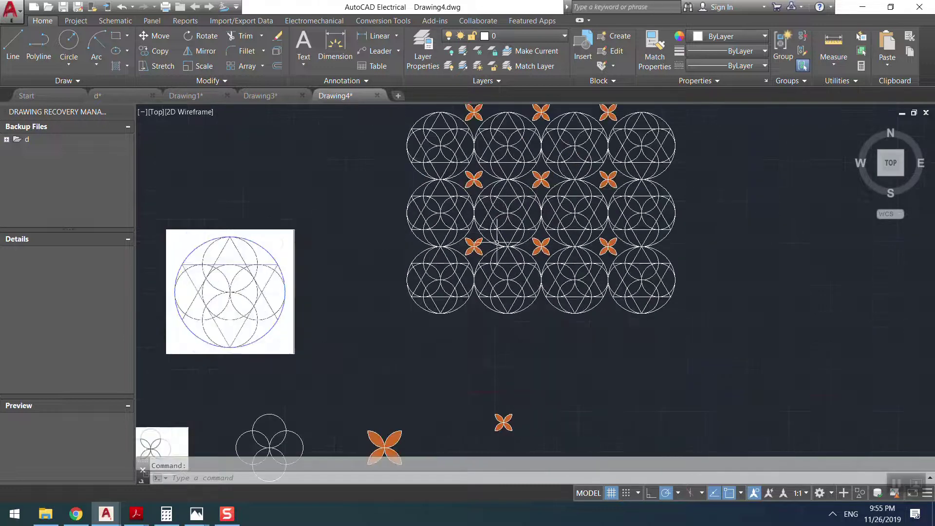
Step: Compare the coloured overlapping-circle patterns in Drawing3 and Drawing1 once more
click(287, 101)
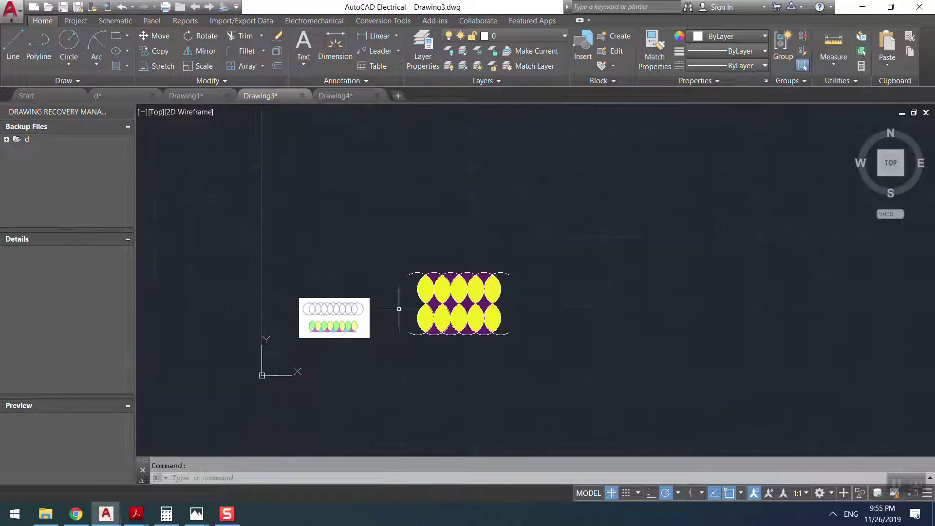
click(195, 96)
scroll(392, 312, down, 2)
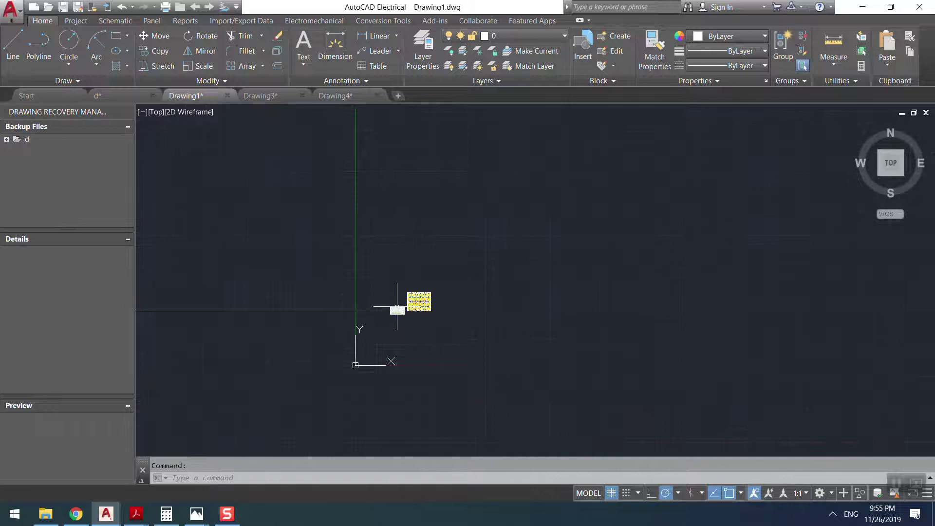
scroll(410, 307, up, 6)
scroll(418, 309, up, 2)
scroll(418, 309, down, 2)
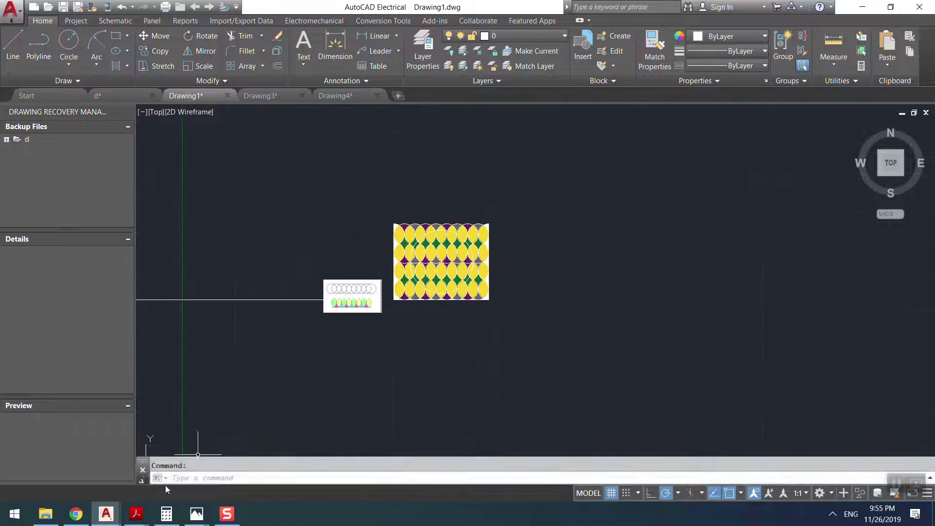
Step: Switch to Chrome and view the open image of the purple and pink rose prayer rug
click(76, 514)
click(259, 7)
click(365, 9)
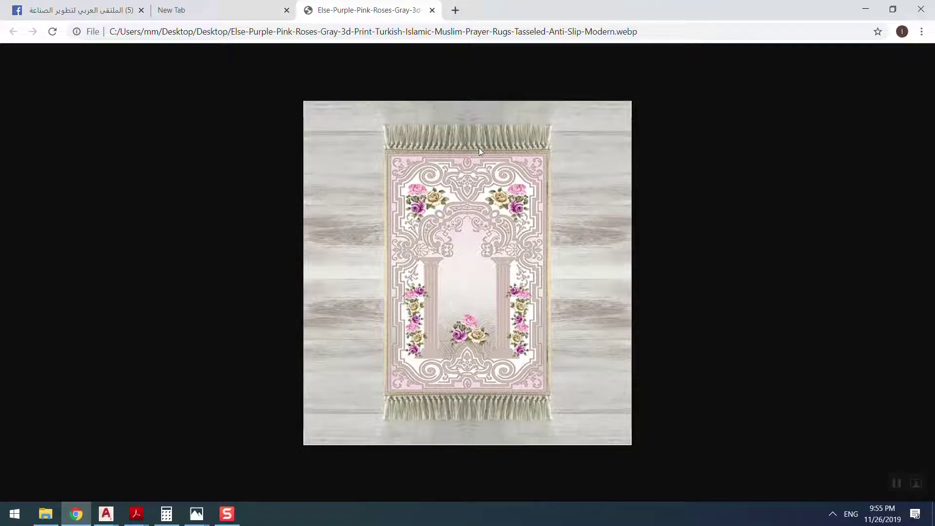
Step: Search Google for "زخارف اسلامية عربية" with the Arabic keyboard layout and open the image results
click(227, 12)
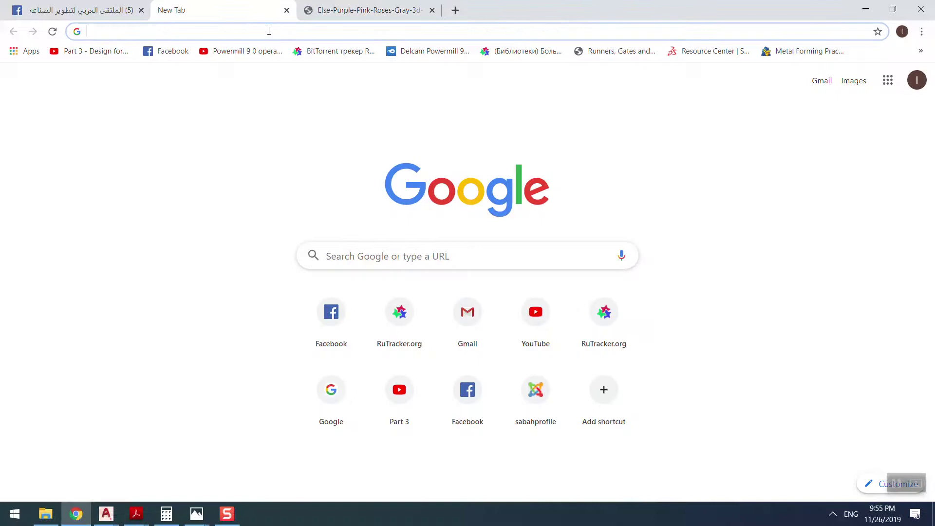
text(.)
key(BackSpace)
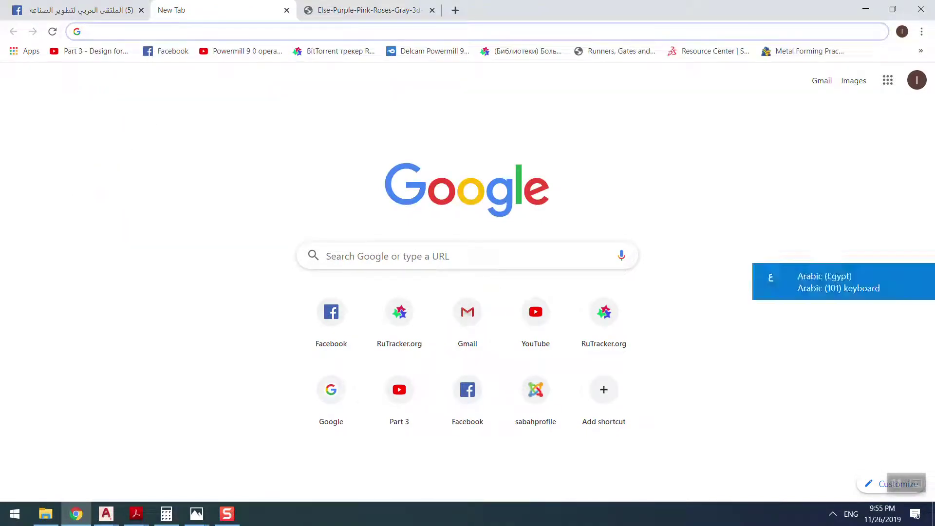
key(alt+shift)
text(ز)
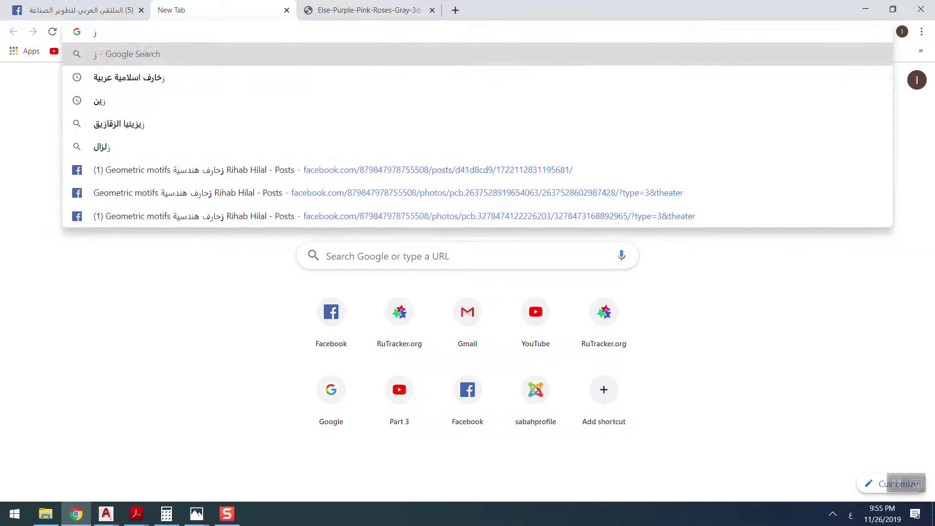
click(151, 79)
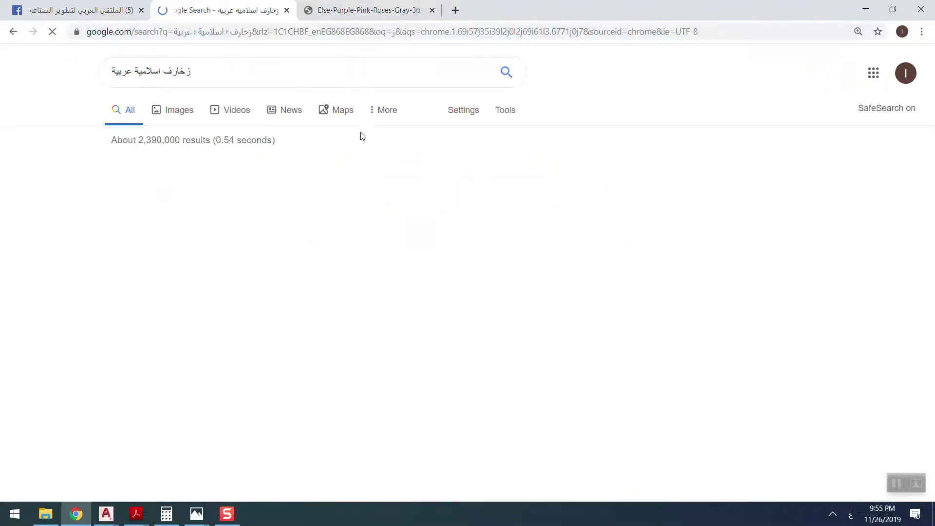
click(210, 168)
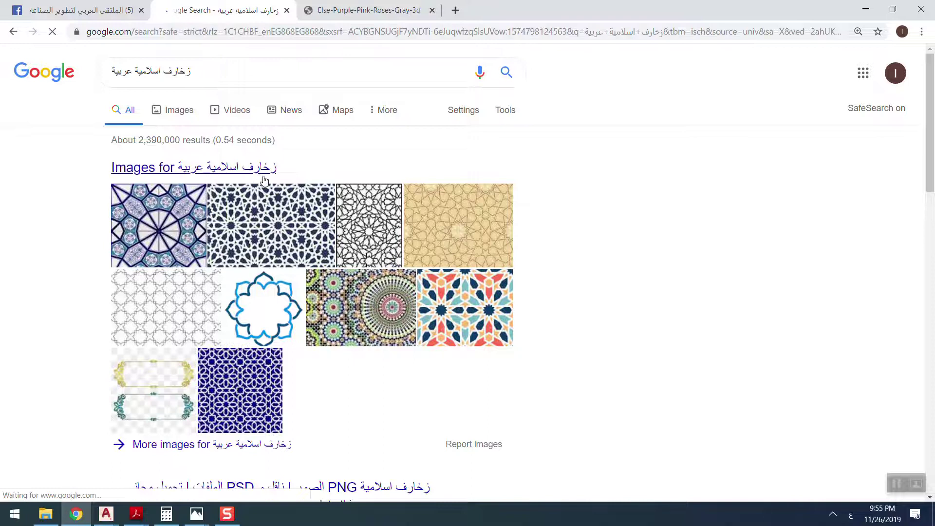
Step: Browse the Islamic ornament images and preview the swishschool.com geometric line pattern of repeating eight-pointed stars
scroll(276, 190, down, 2)
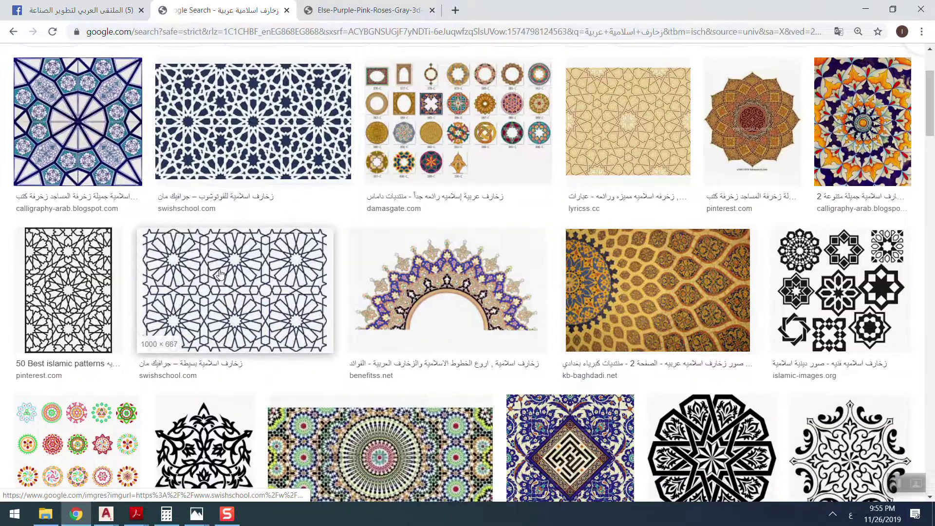
scroll(263, 239, down, 2)
scroll(694, 154, down, 4)
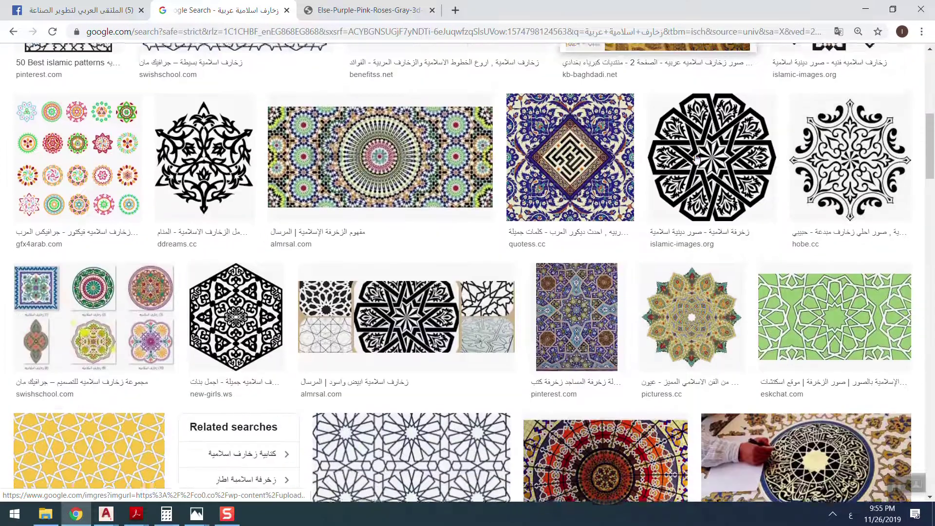
scroll(409, 190, down, 6)
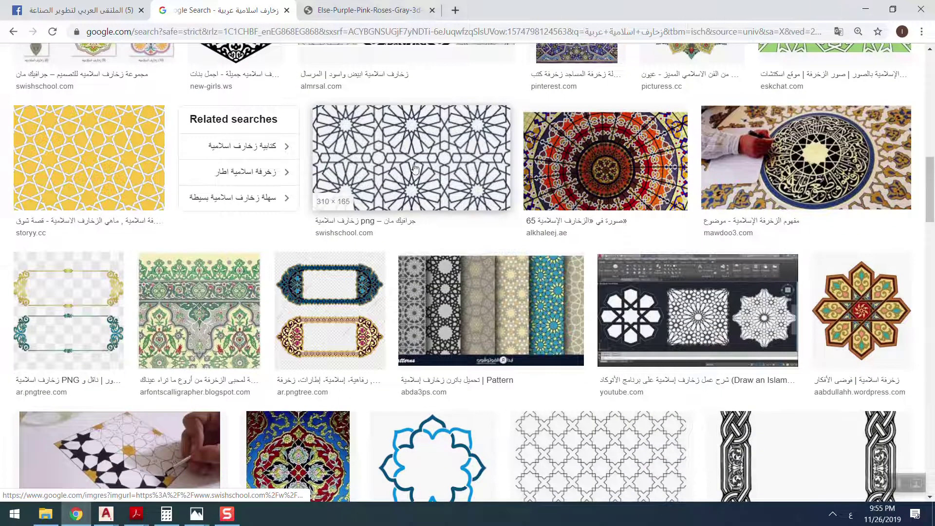
scroll(415, 168, down, 1)
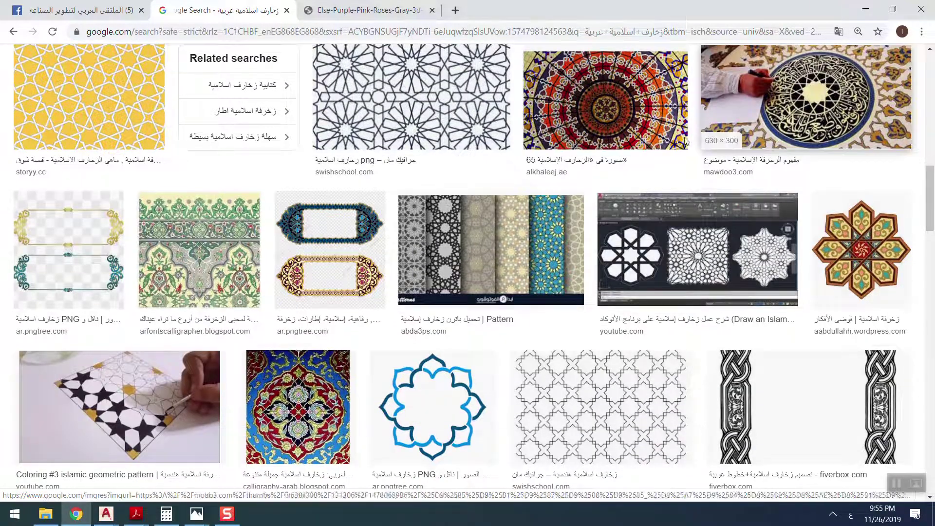
scroll(476, 238, down, 3)
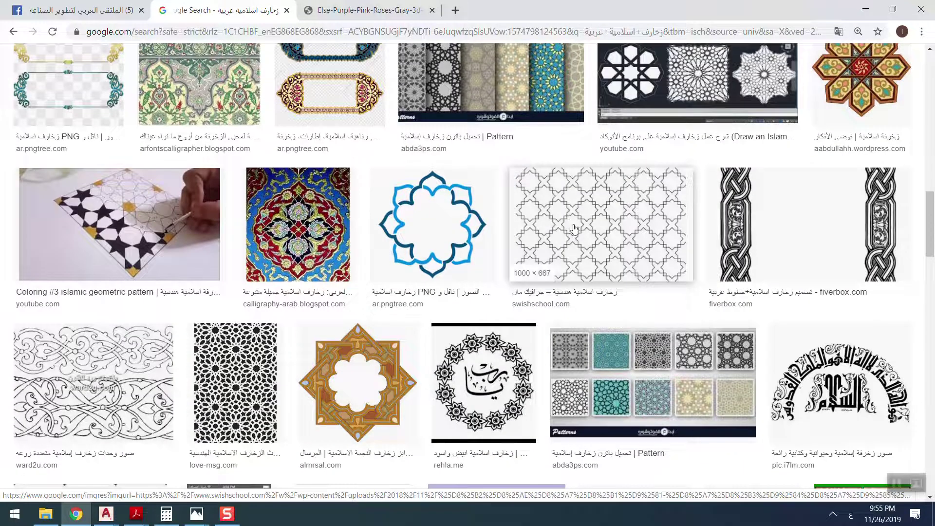
click(581, 234)
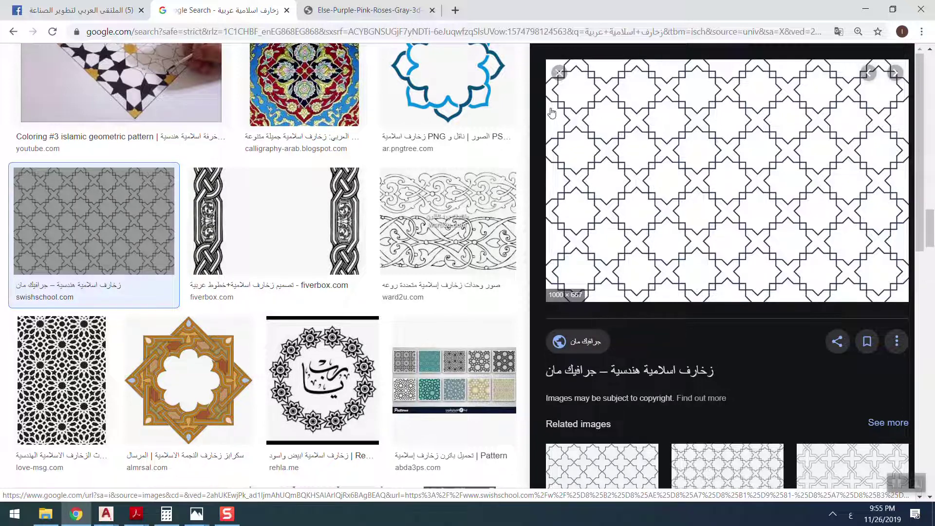
scroll(555, 97, down, 2)
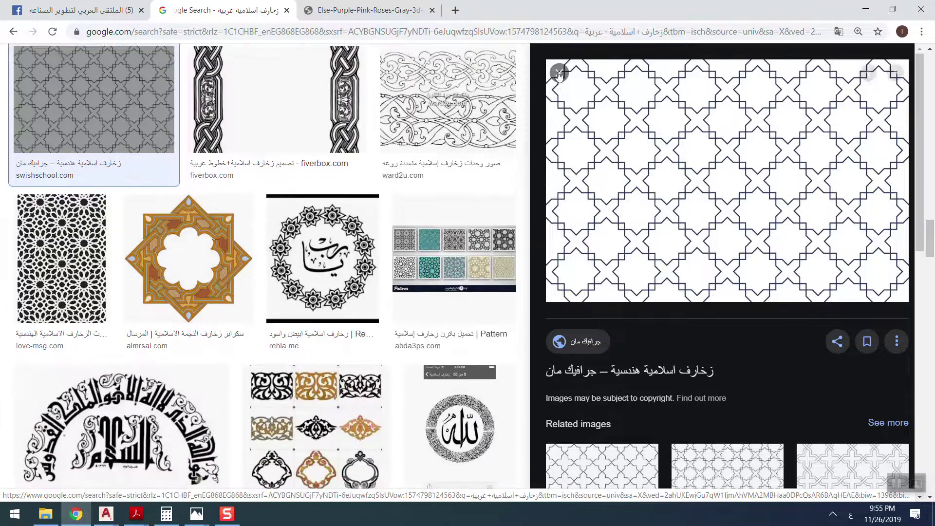
Step: Close the ornament image preview and switch to Drawing4 in AutoCAD
click(558, 72)
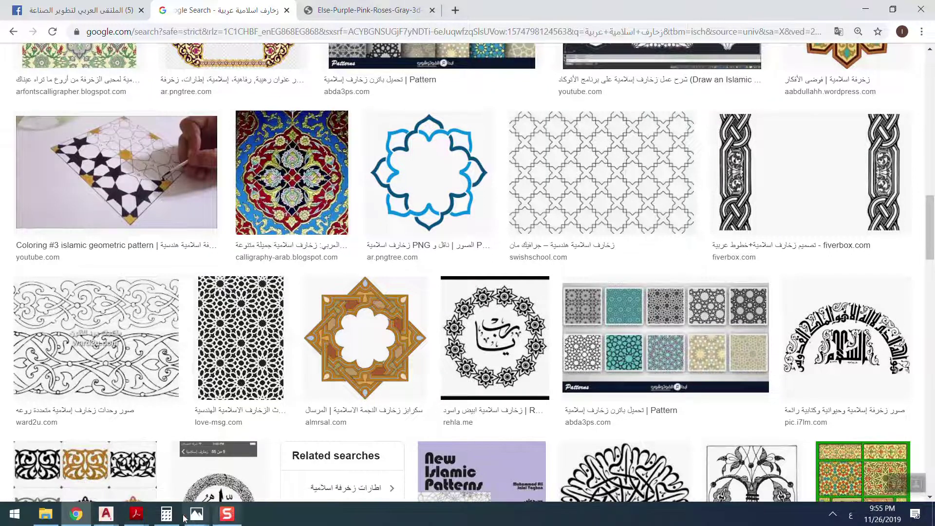
click(117, 514)
click(428, 459)
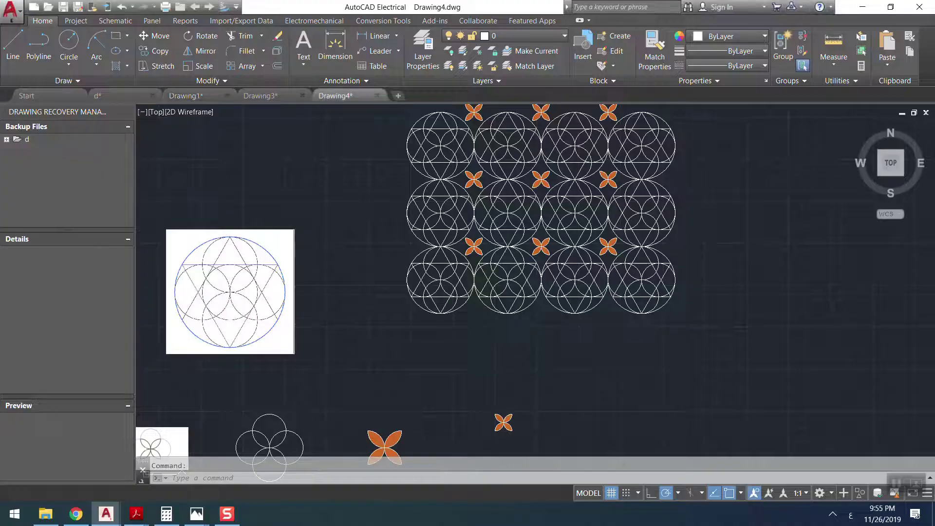
Step: Examine the grid of overlapping-circle motifs with the orange four-petal shapes between them in Drawing4
scroll(502, 262, down, 3)
middle_drag(447, 259, 220, 298)
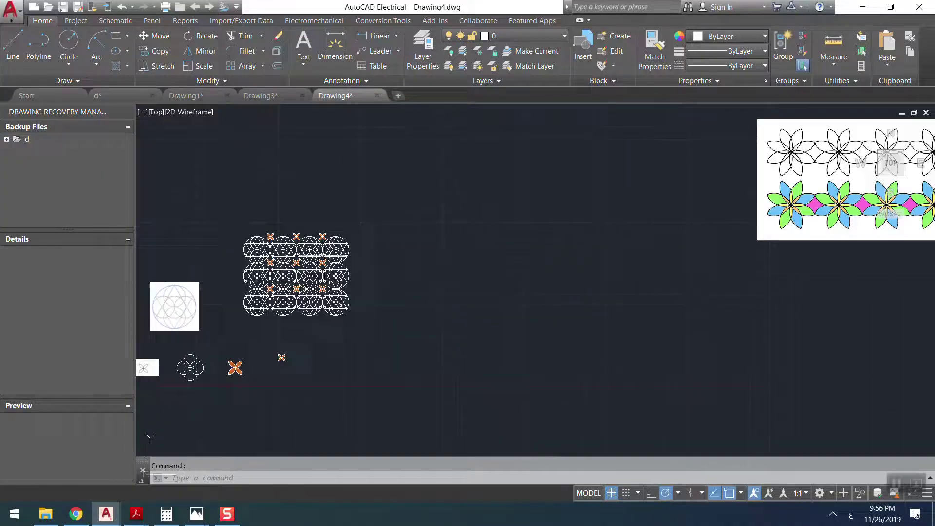
scroll(325, 254, up, 3)
scroll(341, 273, up, 8)
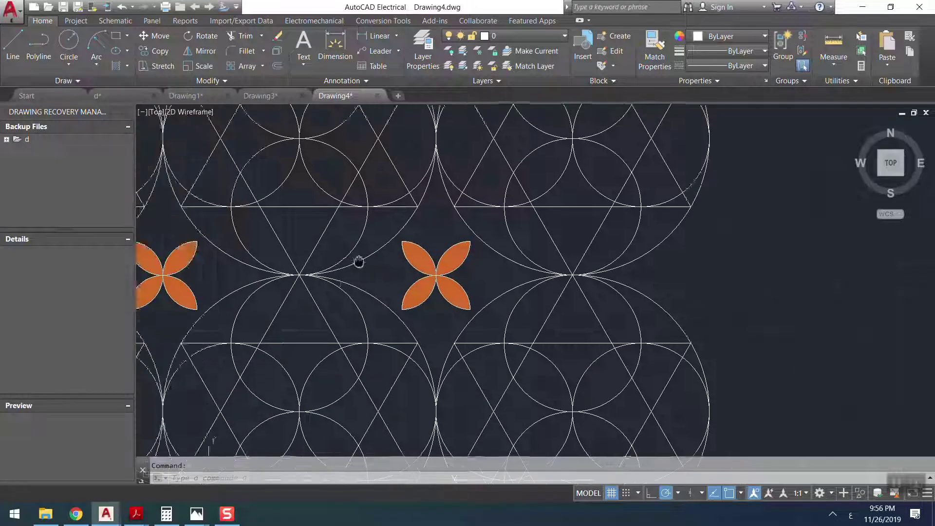
scroll(472, 268, down, 6)
scroll(473, 268, down, 6)
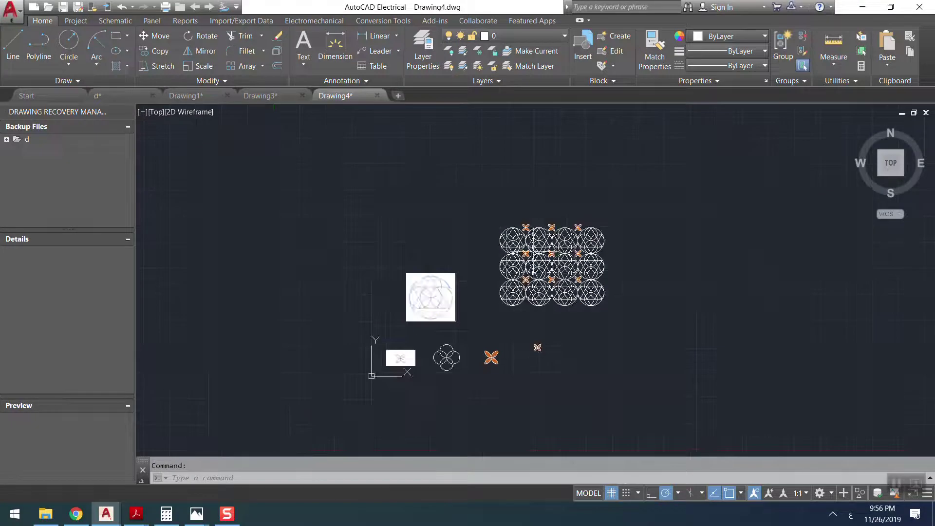
Step: Compare the eight-petal flower outline with the reference image of the coloured flower border in Drawing4
middle_drag(779, 203, 492, 264)
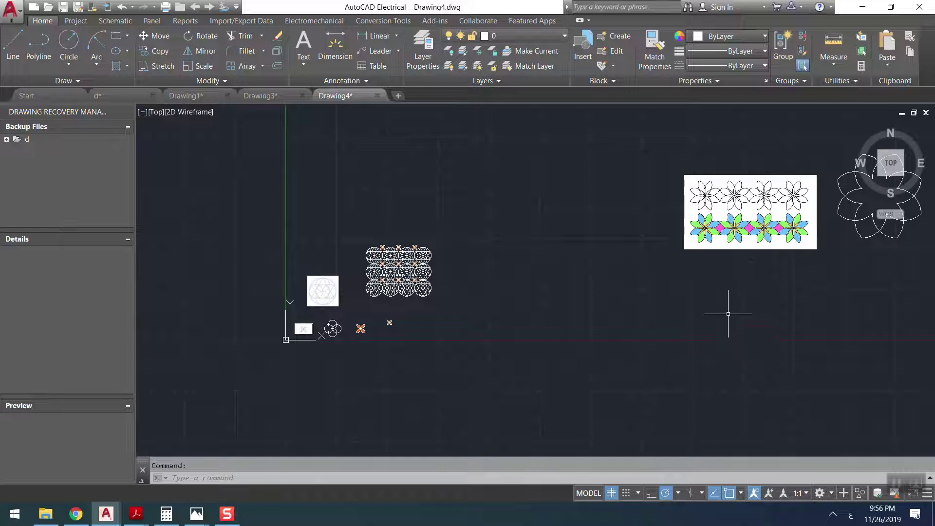
middle_drag(701, 219, 475, 296)
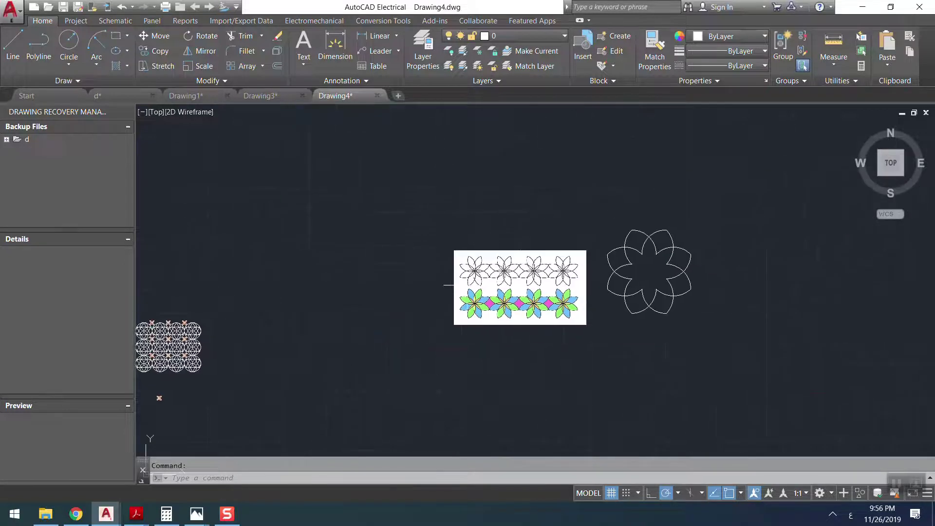
scroll(692, 215, up, 4)
scroll(544, 308, up, 2)
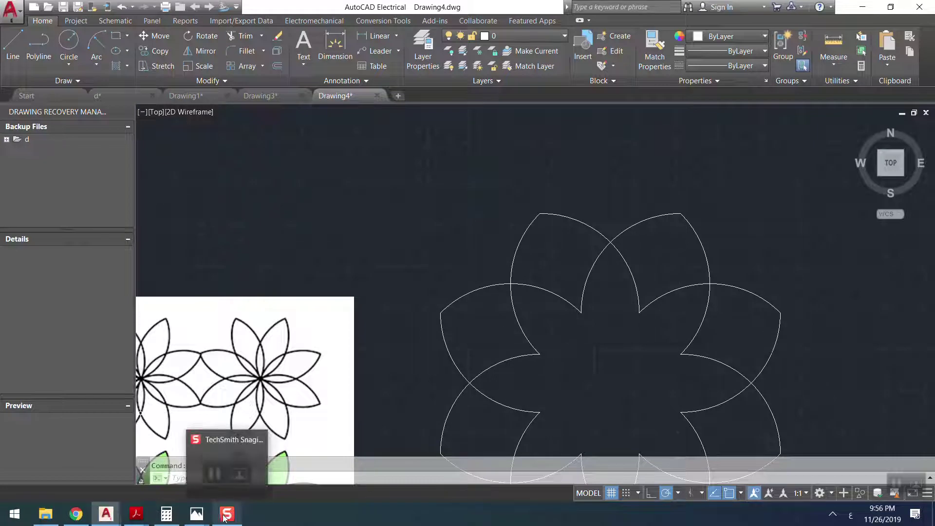
click(338, 249)
scroll(399, 303, down, 4)
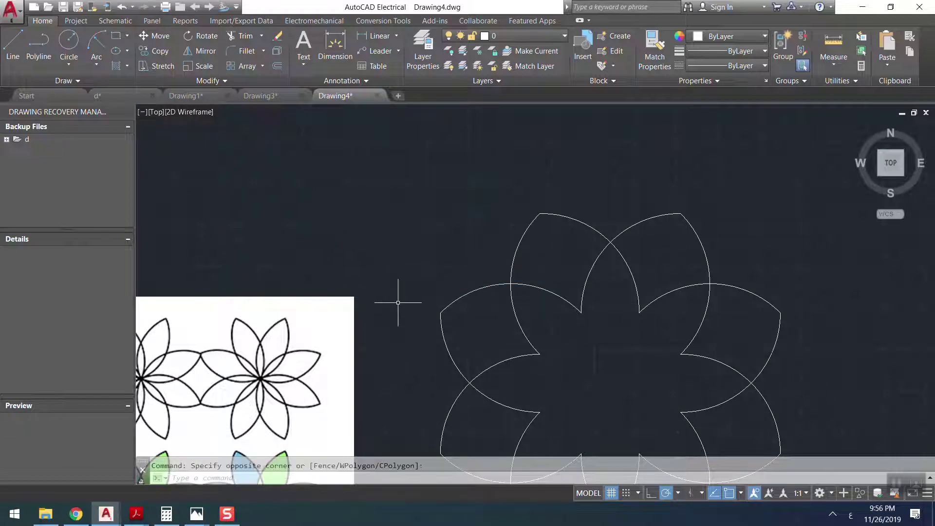
mouse_move(400, 302)
middle_down()
mouse_move(367, 254)
mouse_move(376, 224)
middle_up()
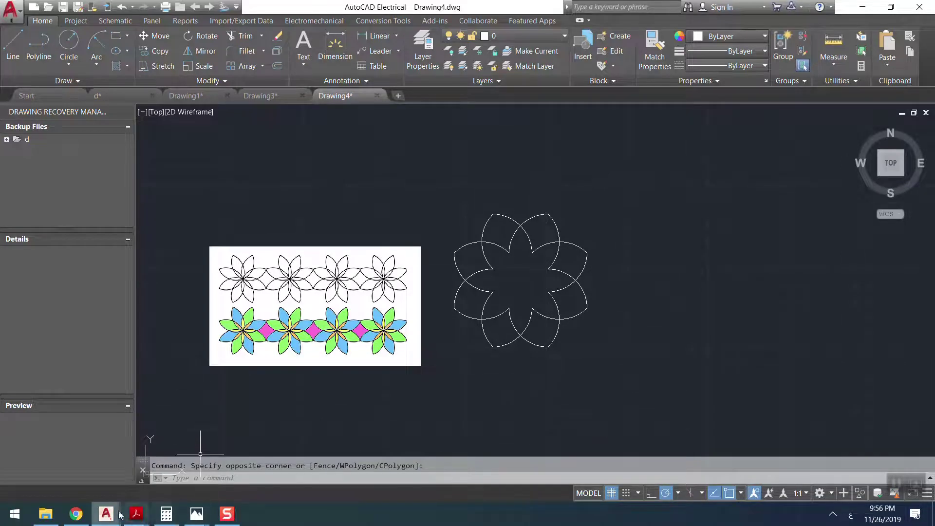
mouse_move(108, 513)
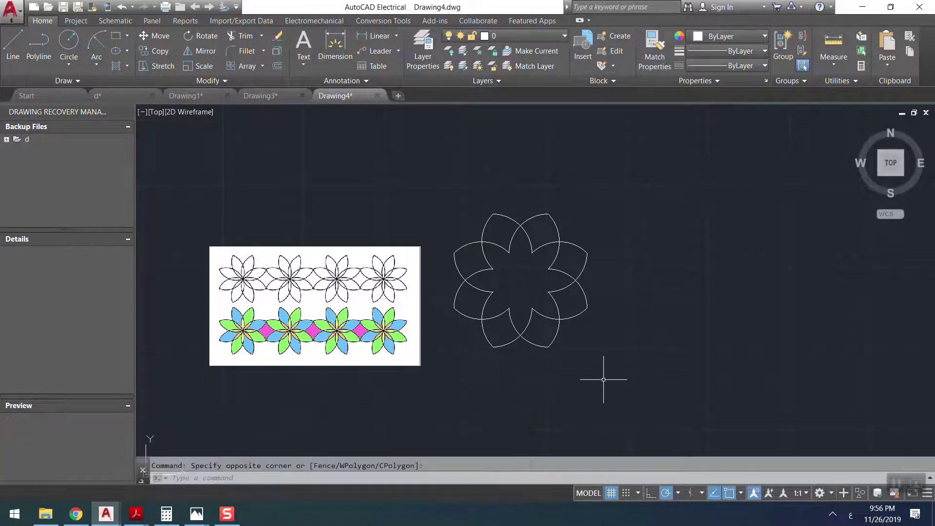
click(833, 514)
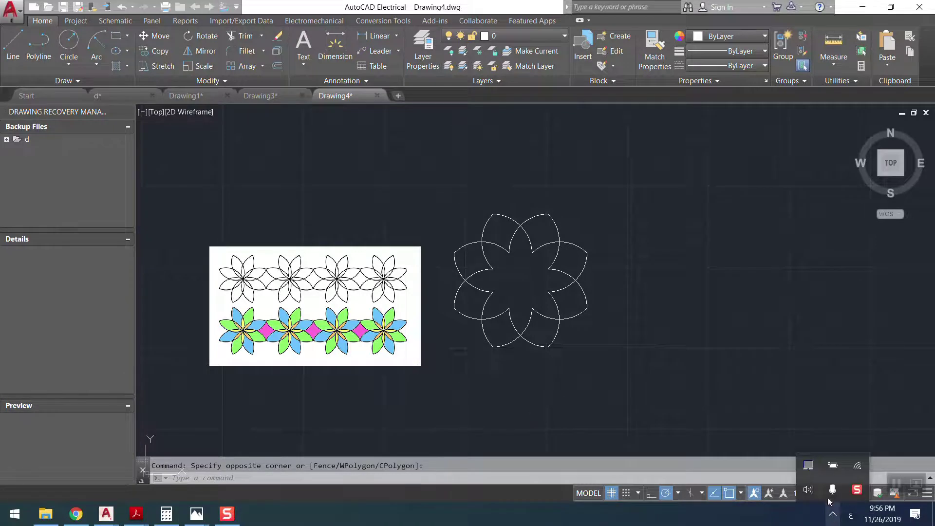